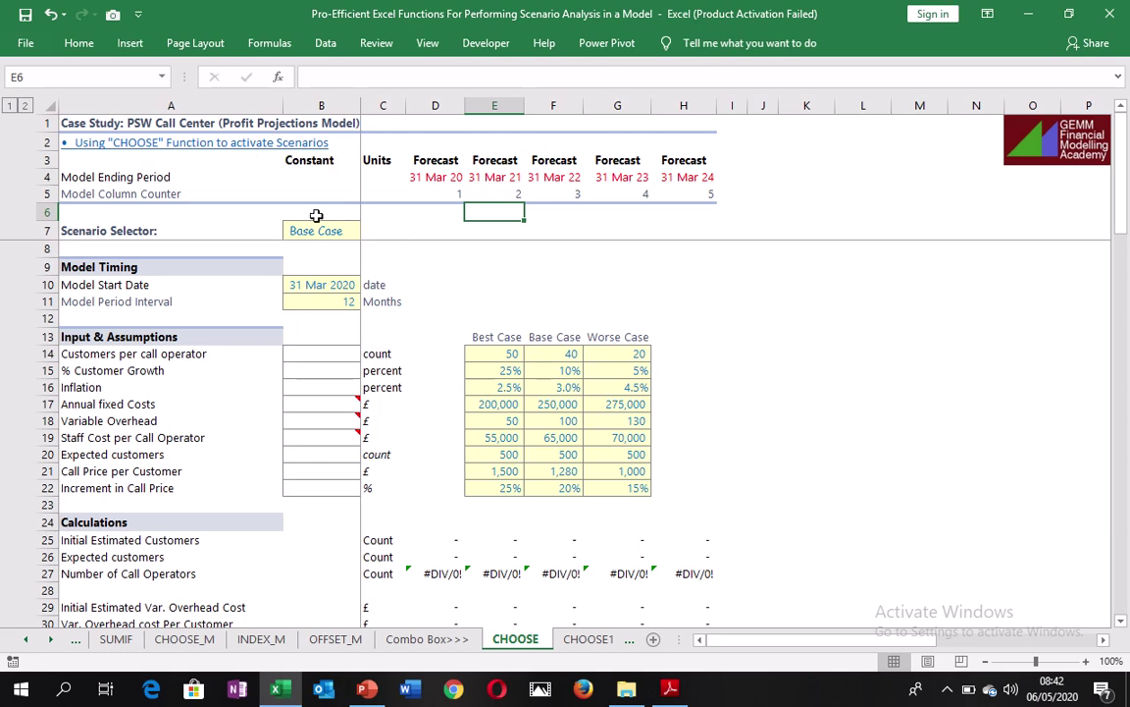
- Switch the B7 scenario selector to Best Case, then to Worse Case
click(399, 233)
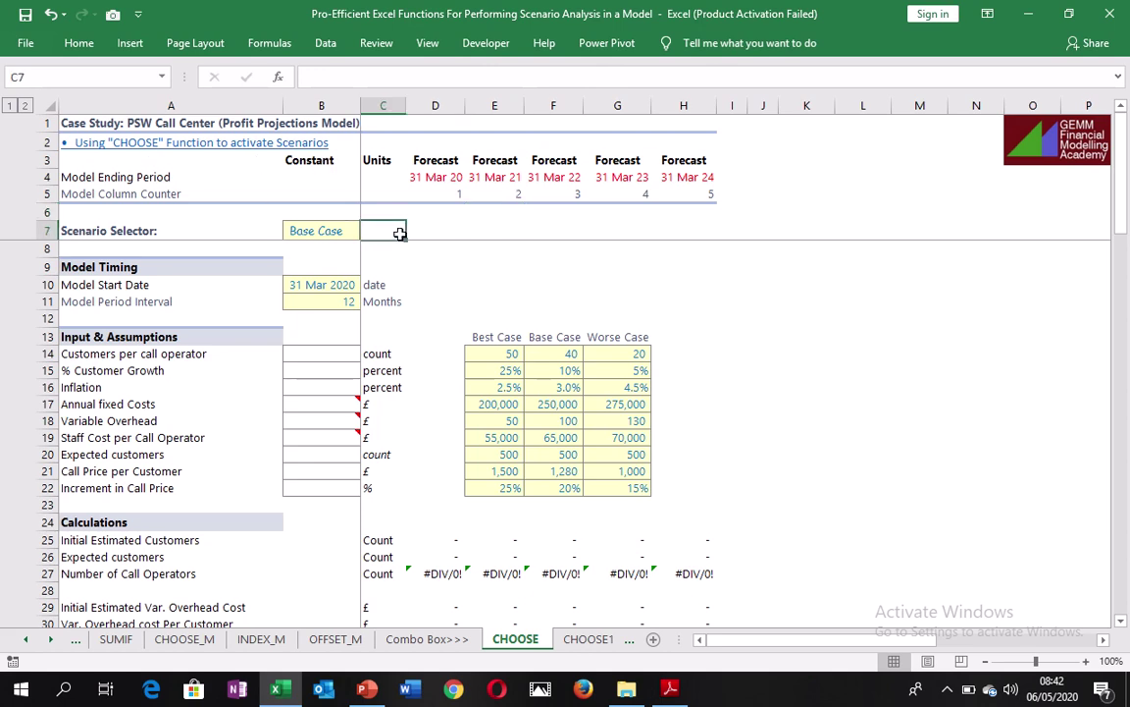
click(451, 218)
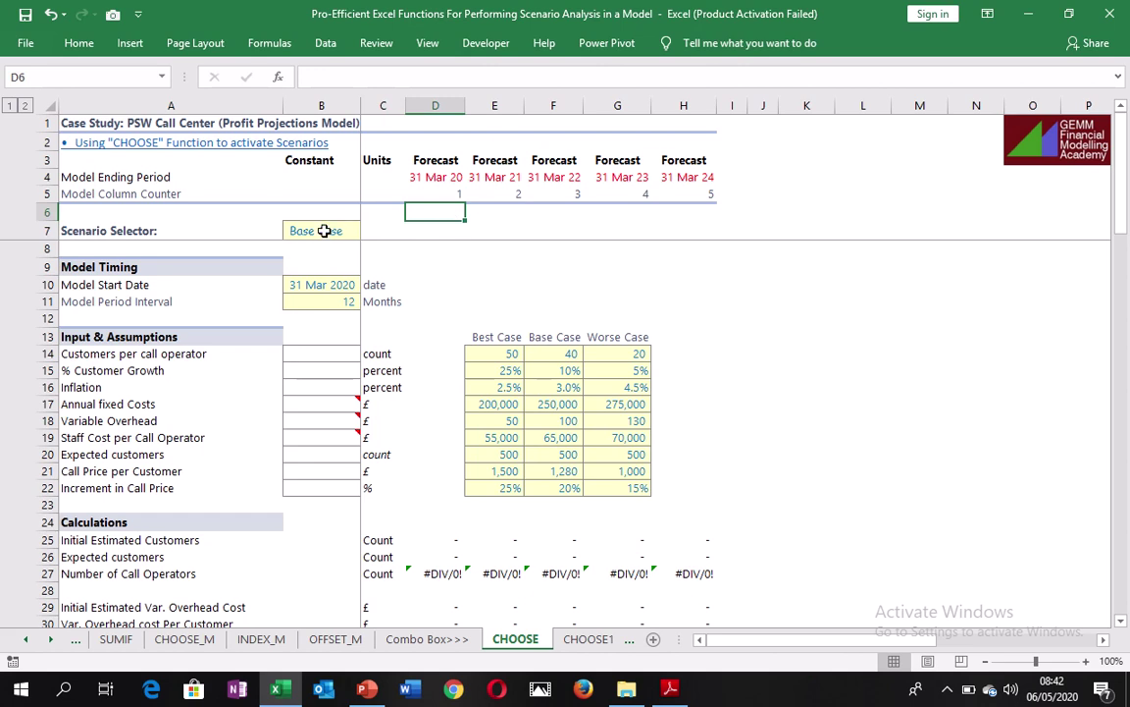
click(327, 230)
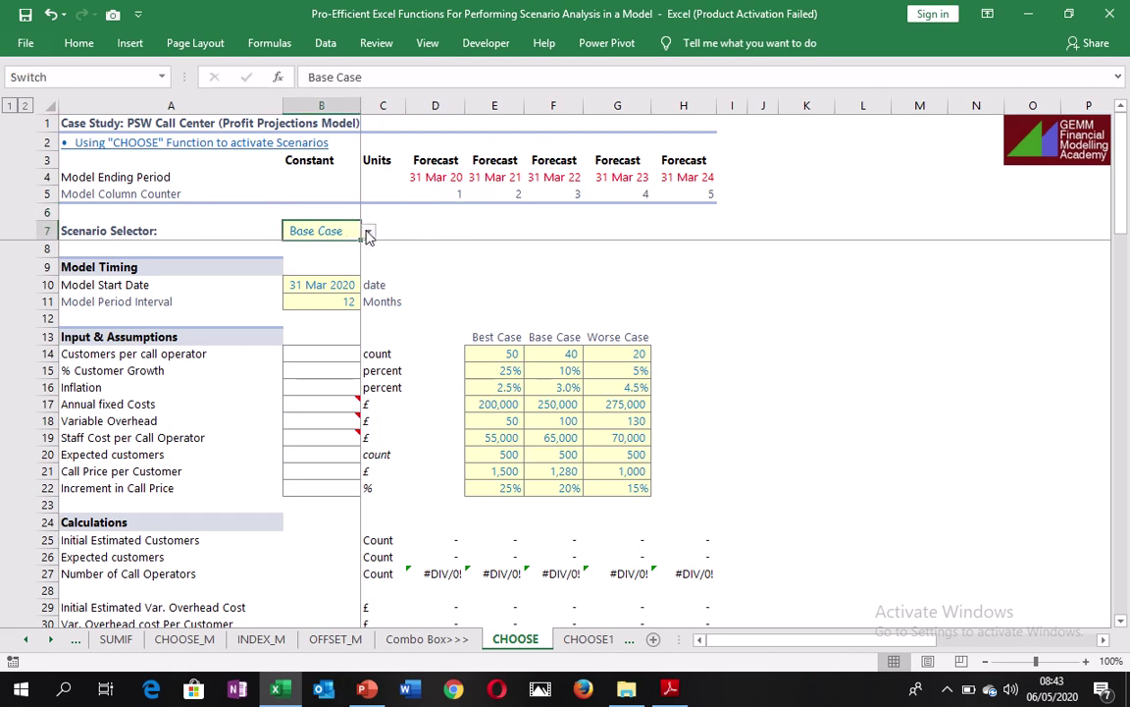
click(367, 231)
click(345, 247)
click(368, 233)
click(334, 269)
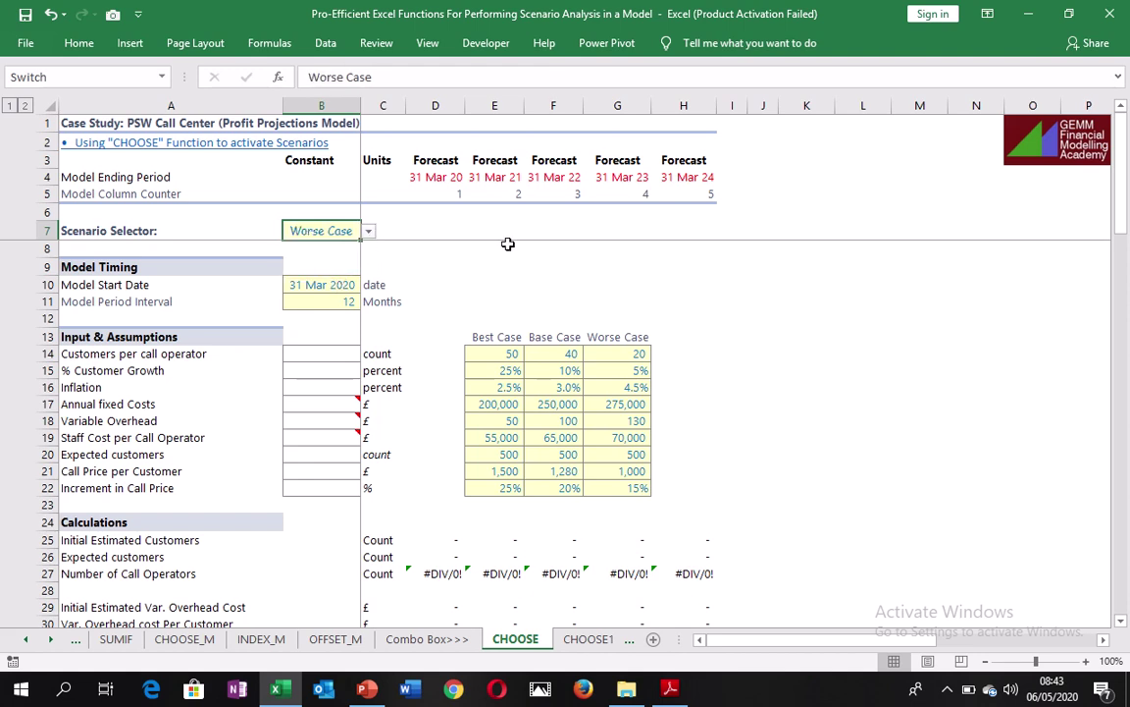
click(464, 231)
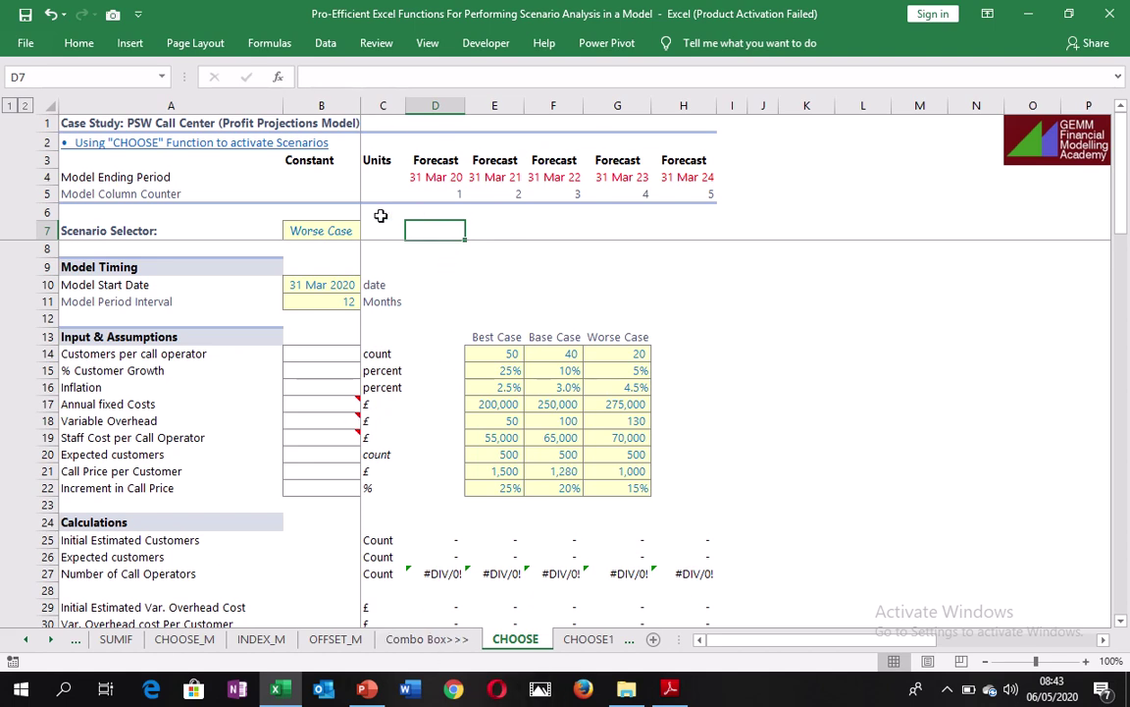
- On the Combo Box>>> sheet, review the five case names in B8:B12 and show the Developer tab
click(456, 641)
click(346, 285)
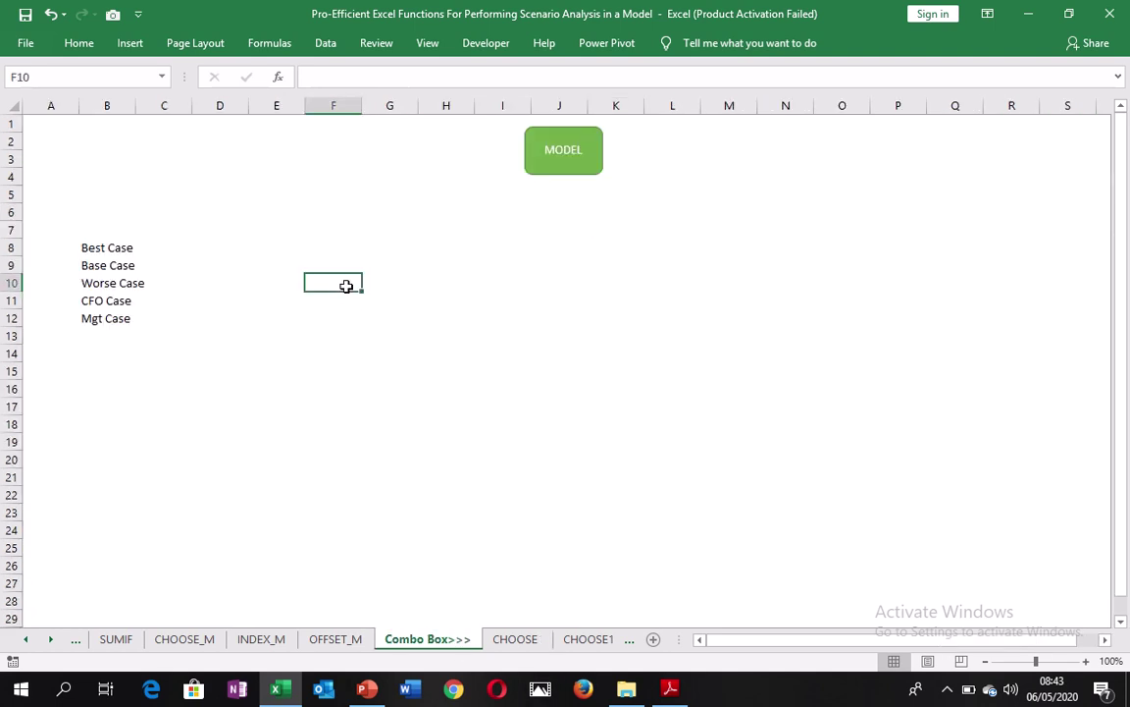
click(116, 246)
drag(116, 246, 120, 318)
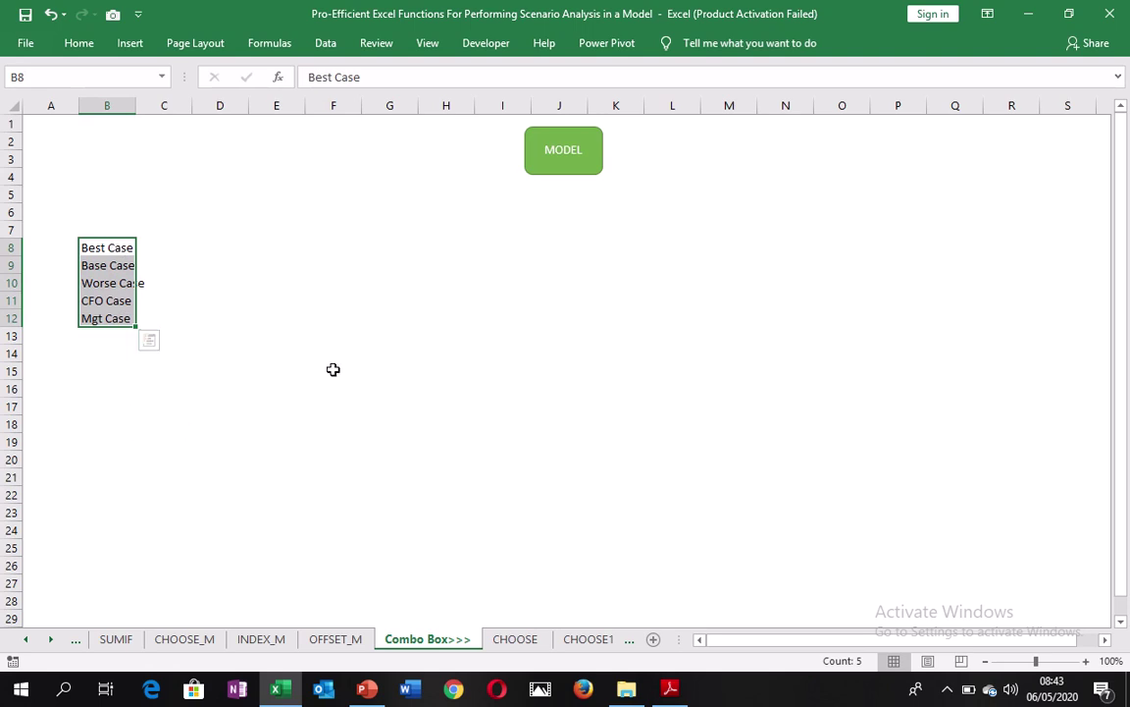
click(391, 257)
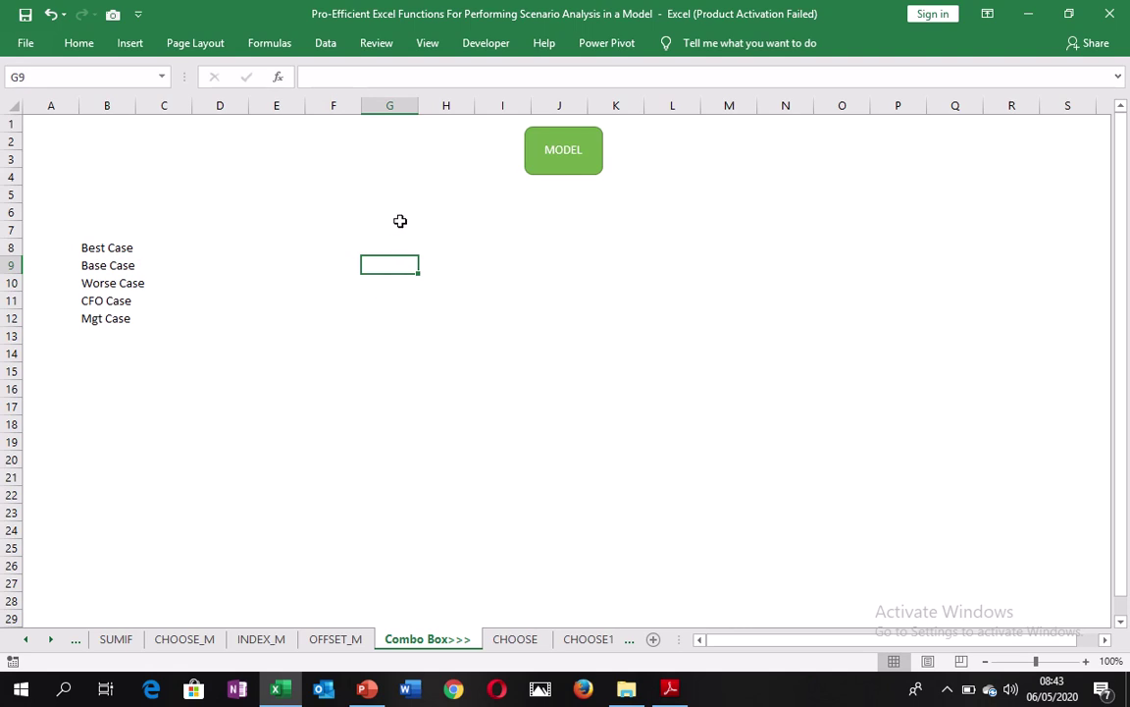
click(398, 226)
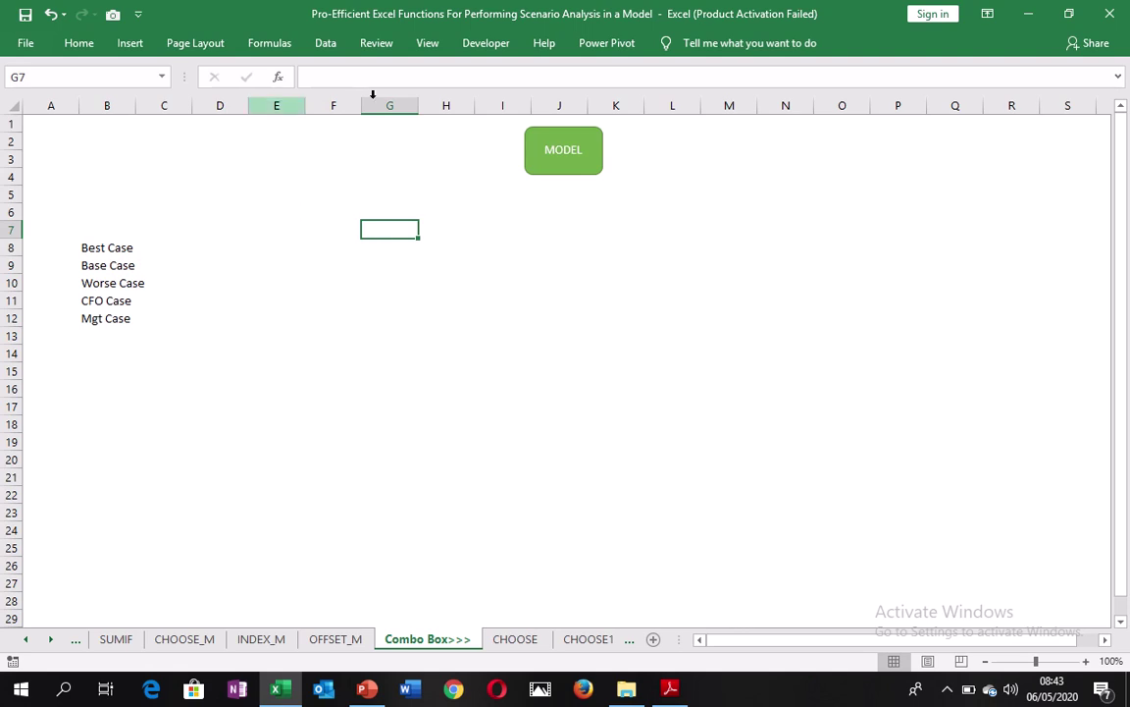
click(496, 49)
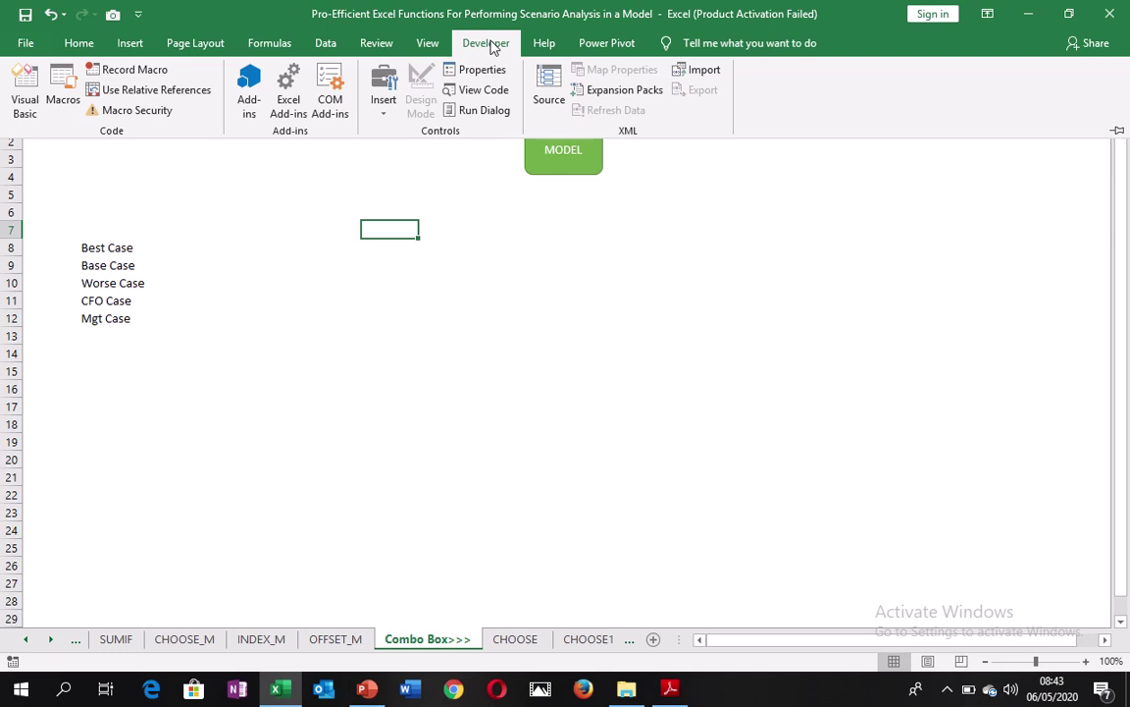
- Return to the Home tab and right-click the ribbon to reach Customize the Ribbon
click(81, 45)
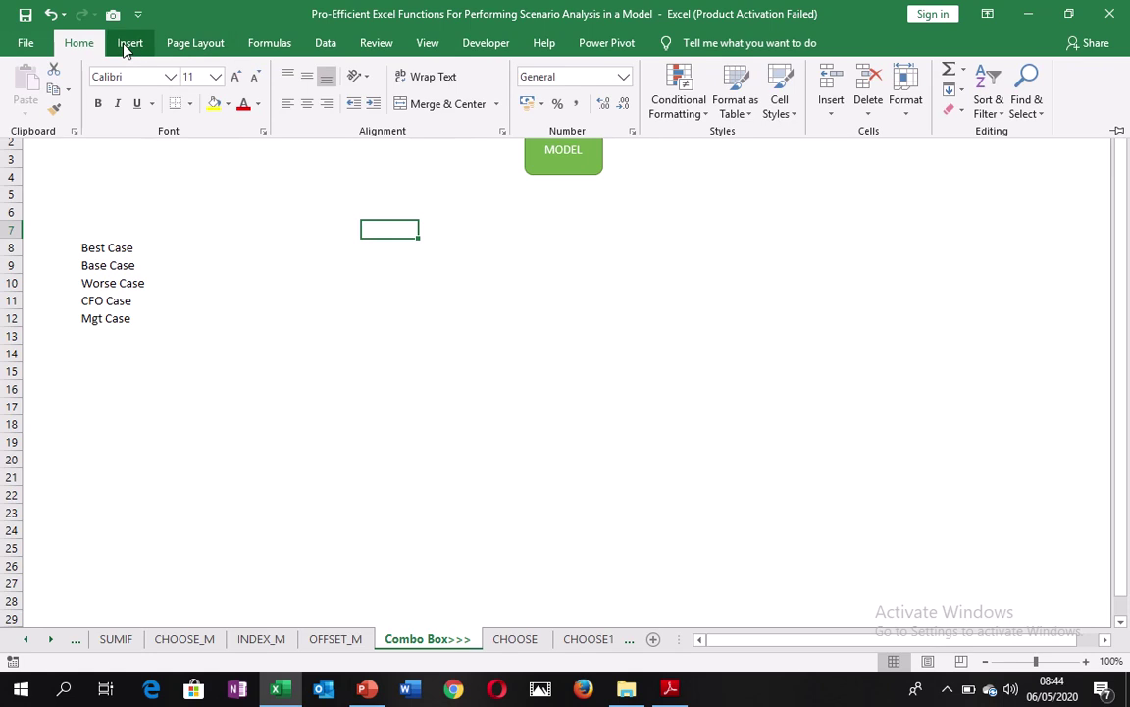
right_click(268, 51)
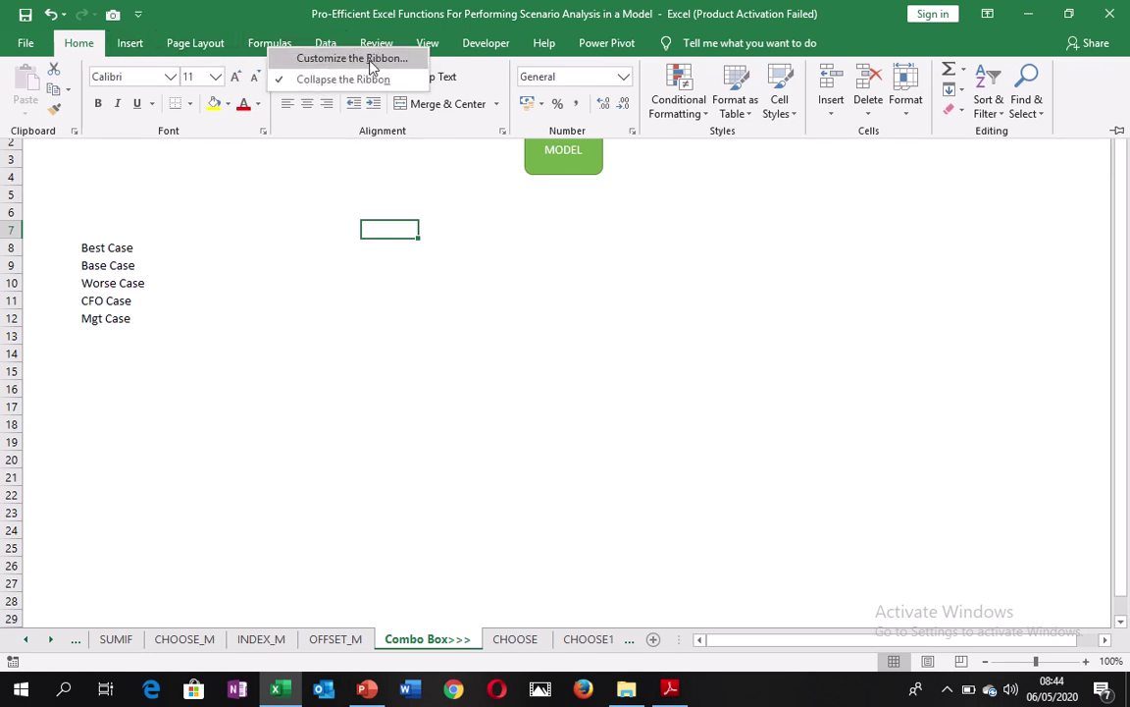
right_click(113, 18)
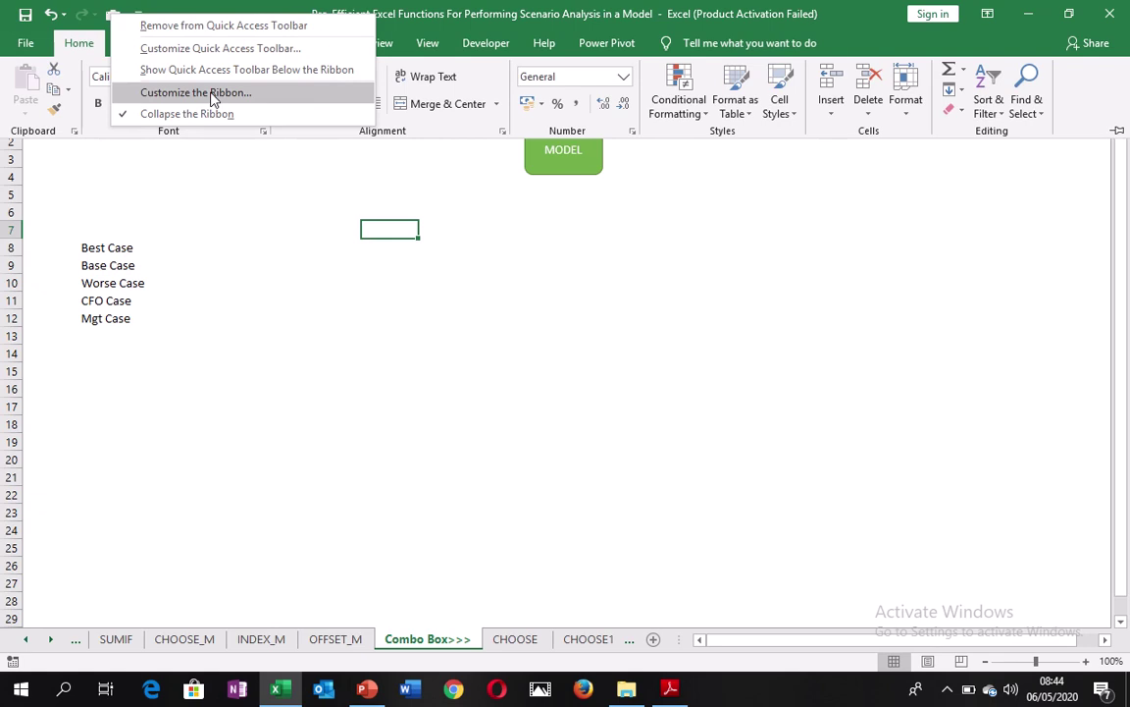
click(428, 45)
right_click(429, 45)
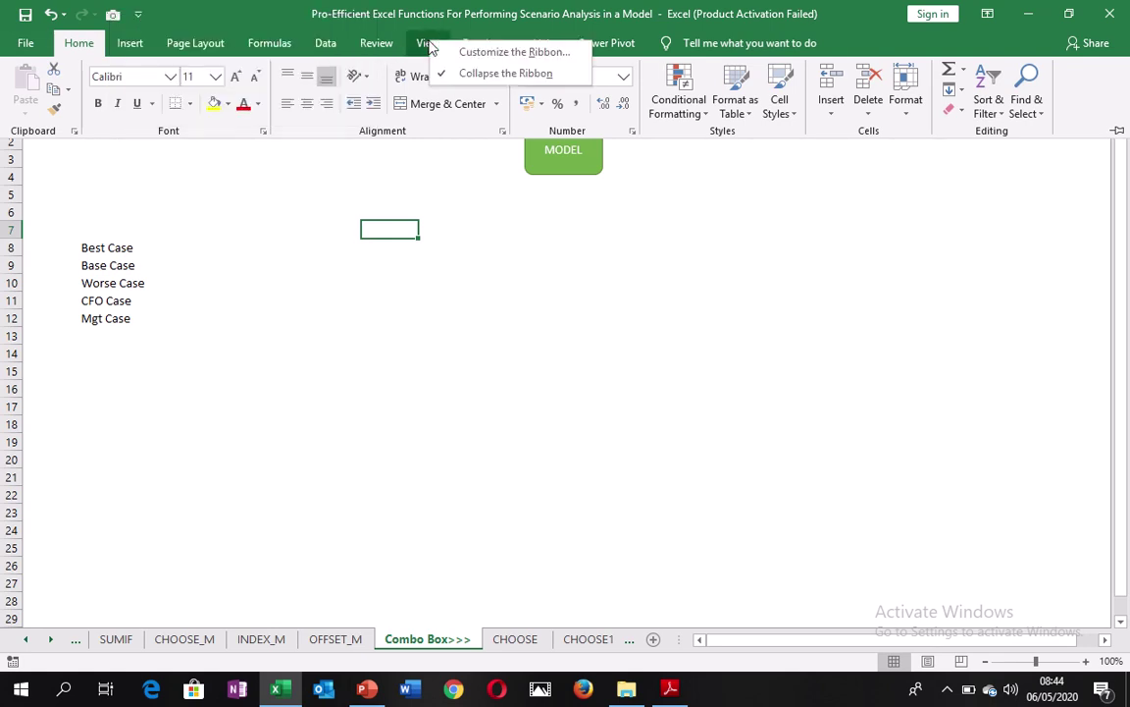
- In Customize the Ribbon, toggle Developer off and back on under Main Tabs, then confirm
click(488, 72)
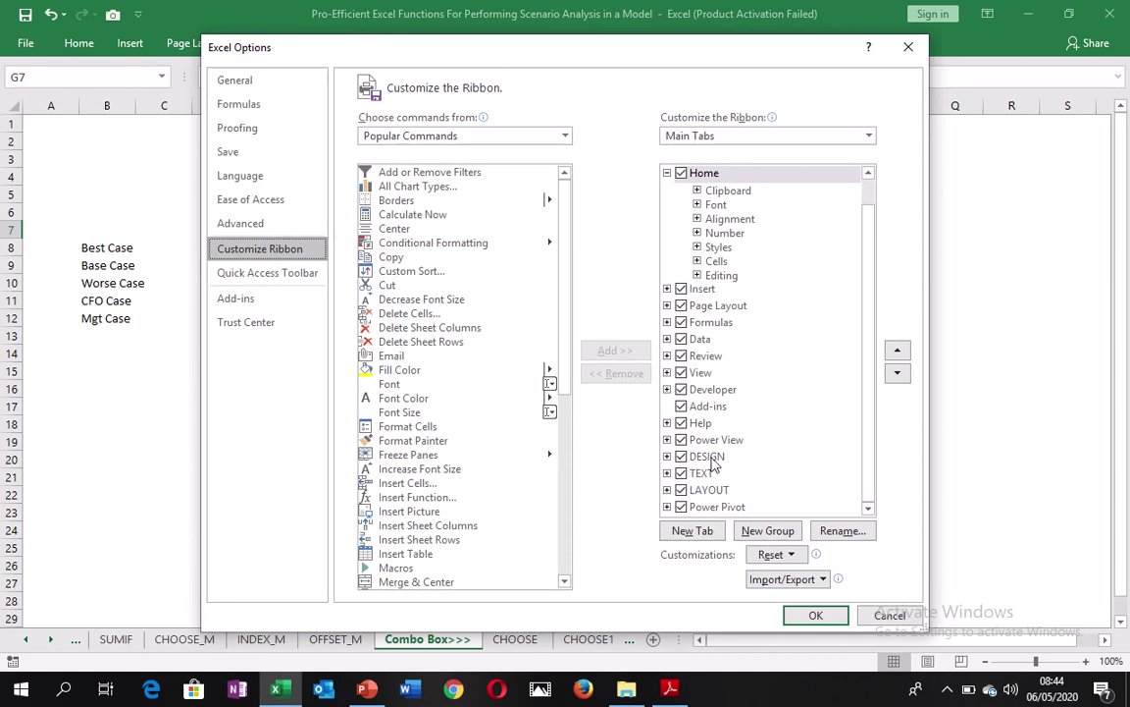
click(682, 390)
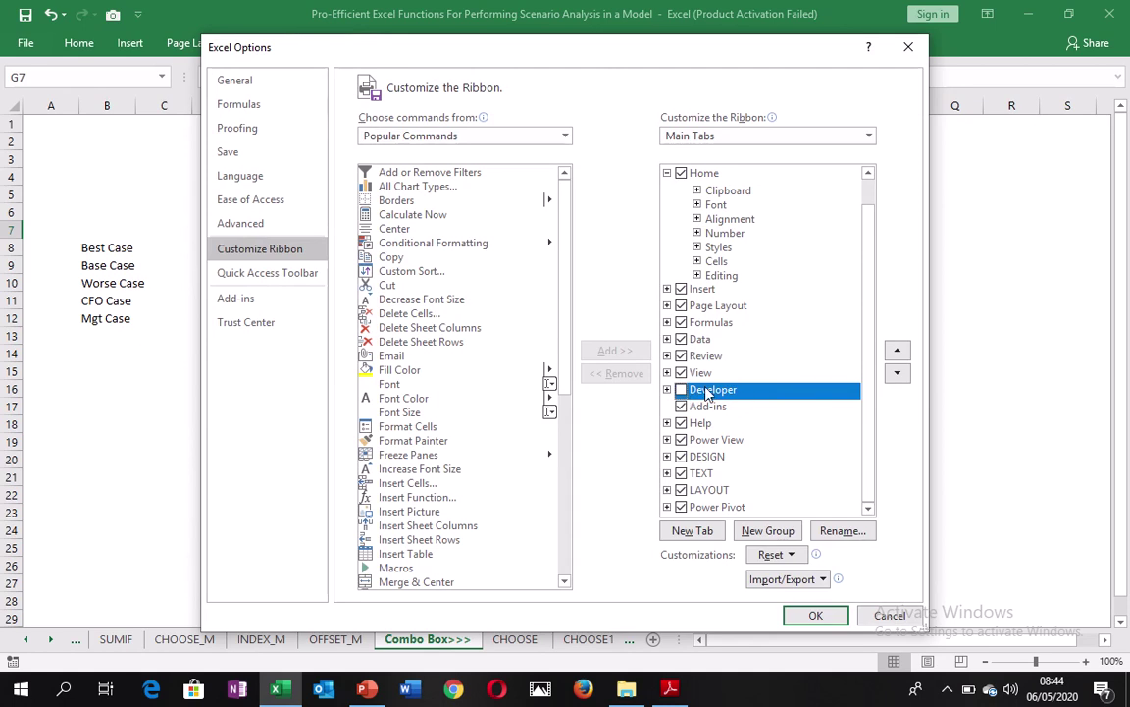
click(681, 389)
click(816, 615)
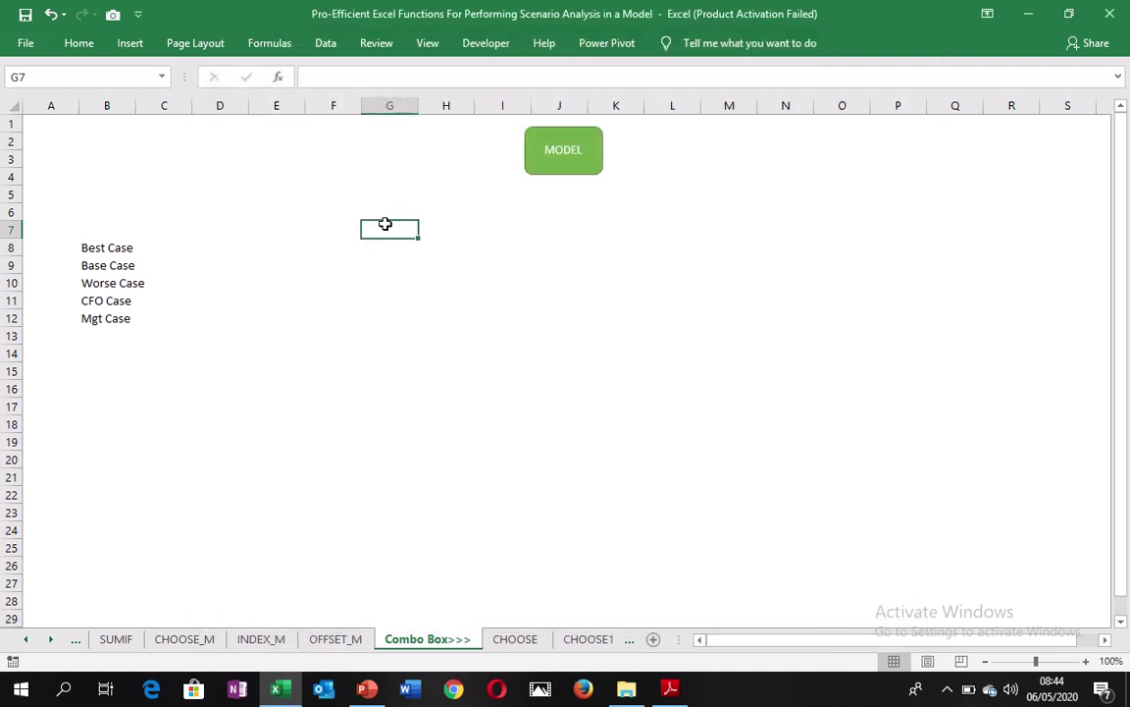
- Pick Combo Box (Form Control) from the Developer tab's Insert gallery
click(485, 45)
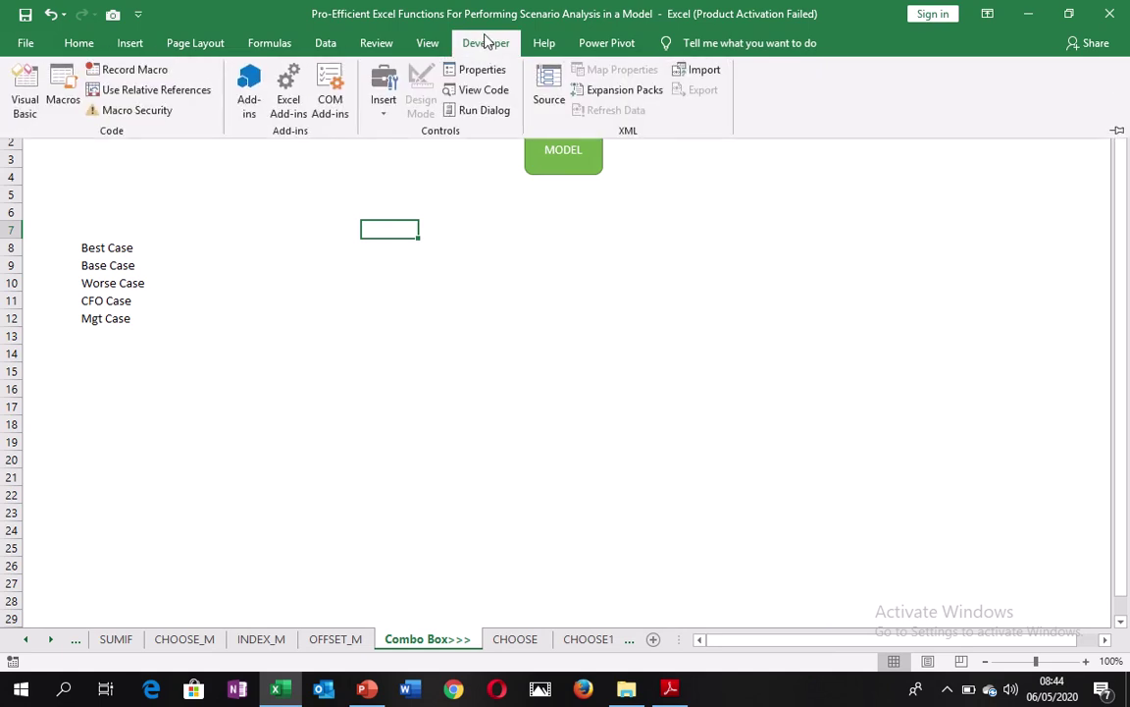
click(384, 99)
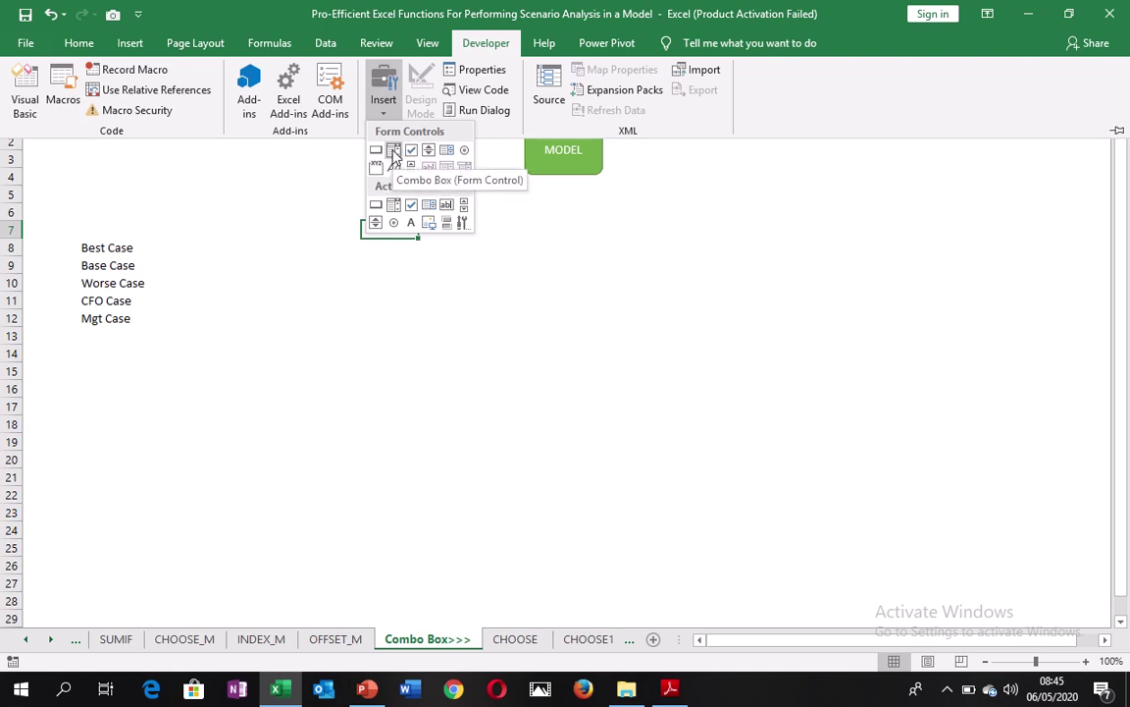
click(393, 152)
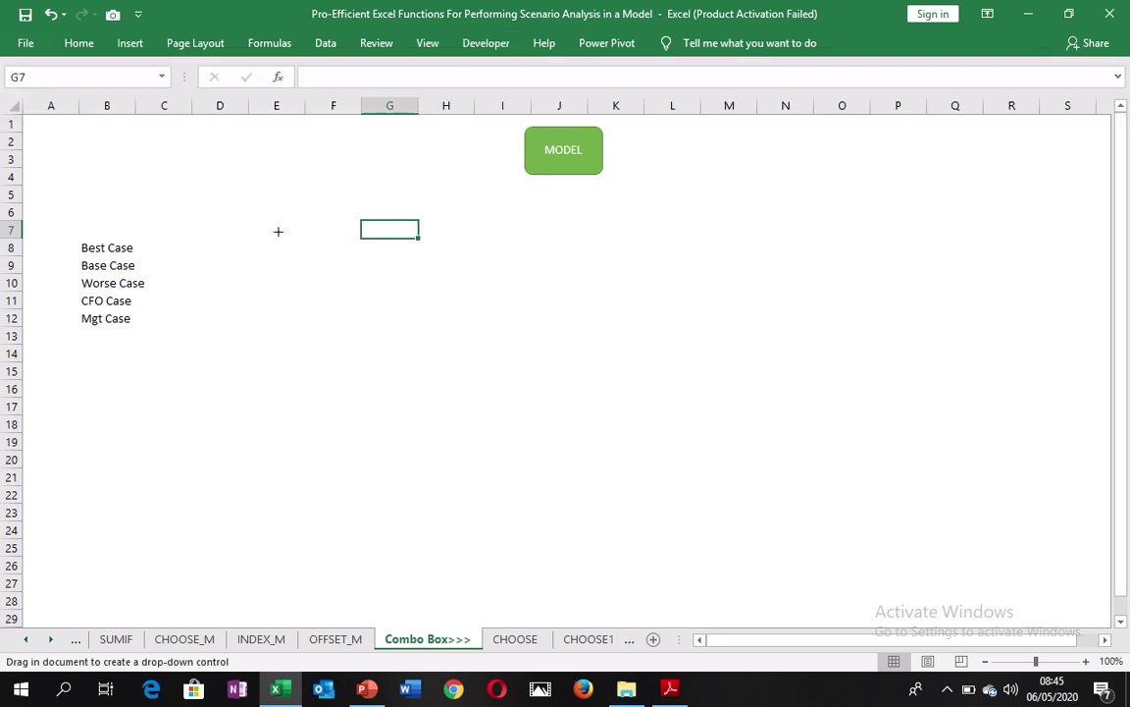
- Draw a combo box over F8:H8, check its empty list, and select the case names in B8:B12
drag(295, 239, 440, 258)
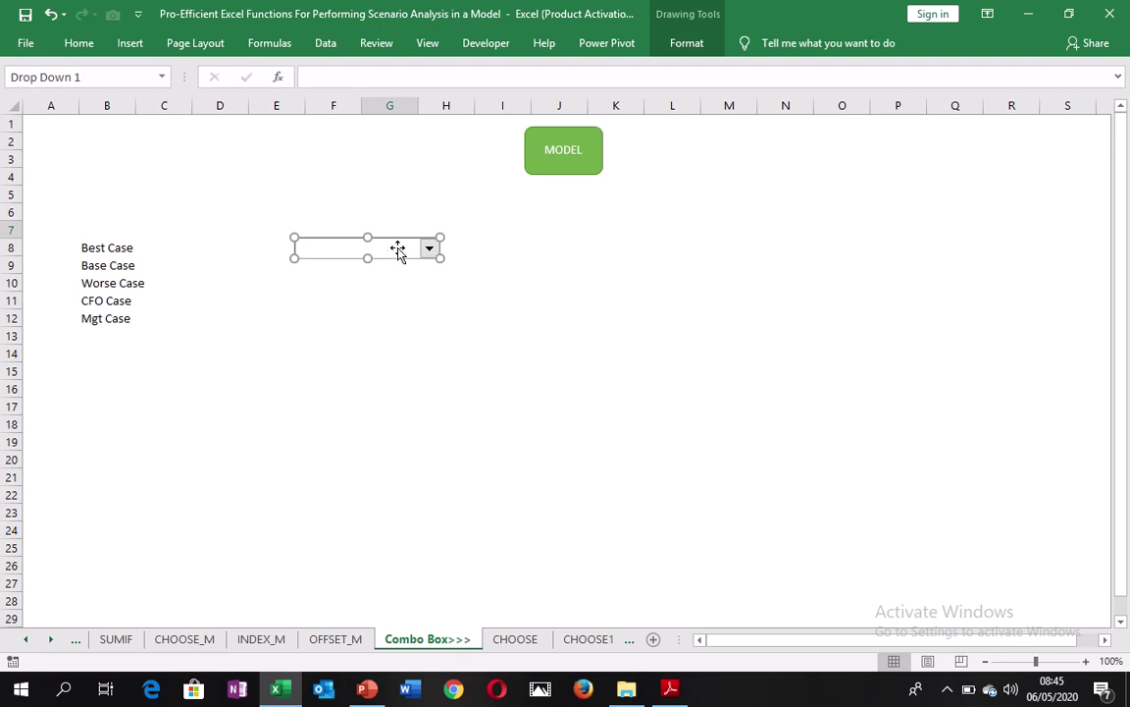
right_click(398, 249)
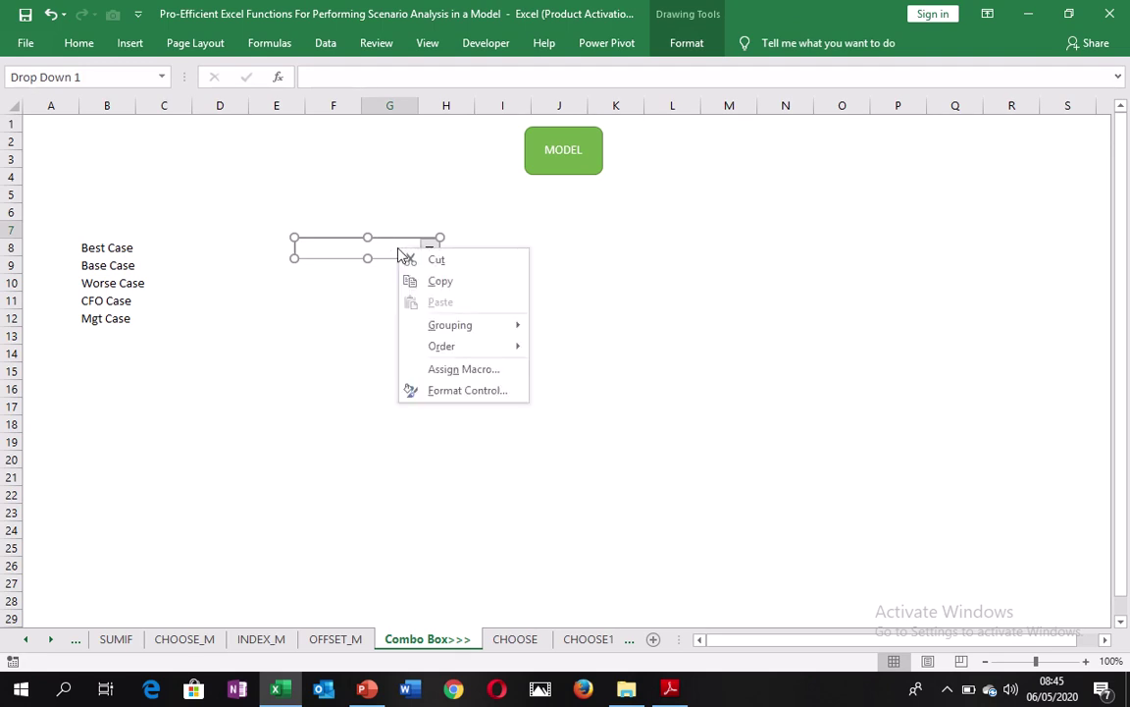
key(Escape)
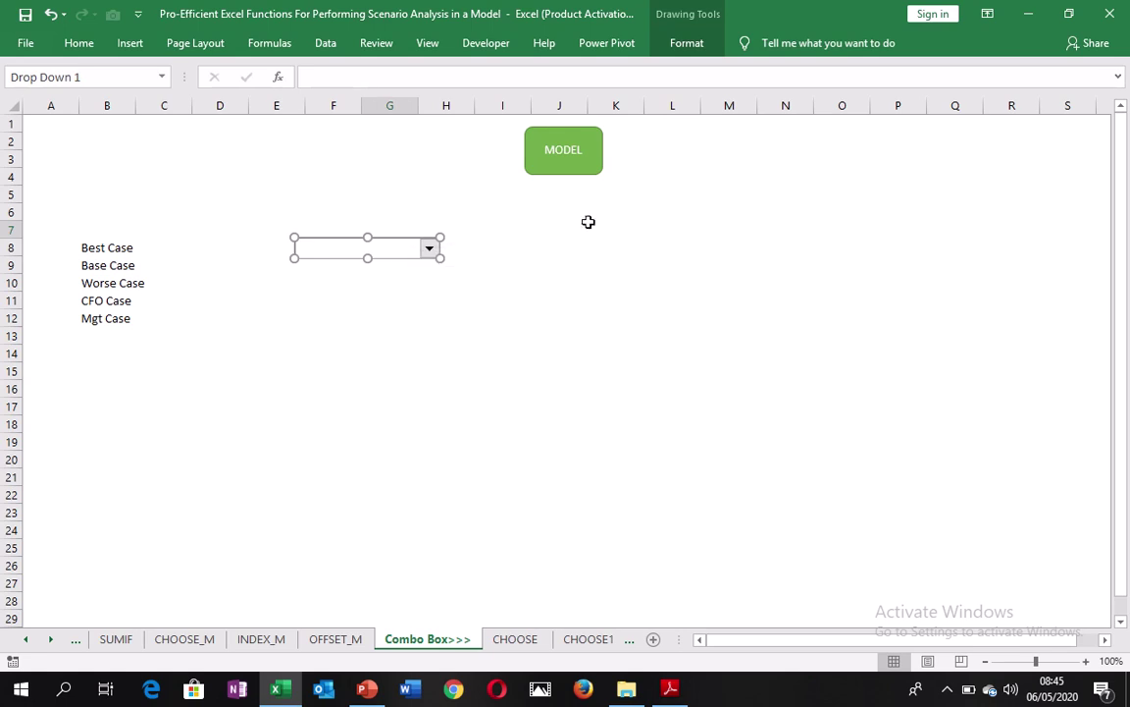
click(501, 263)
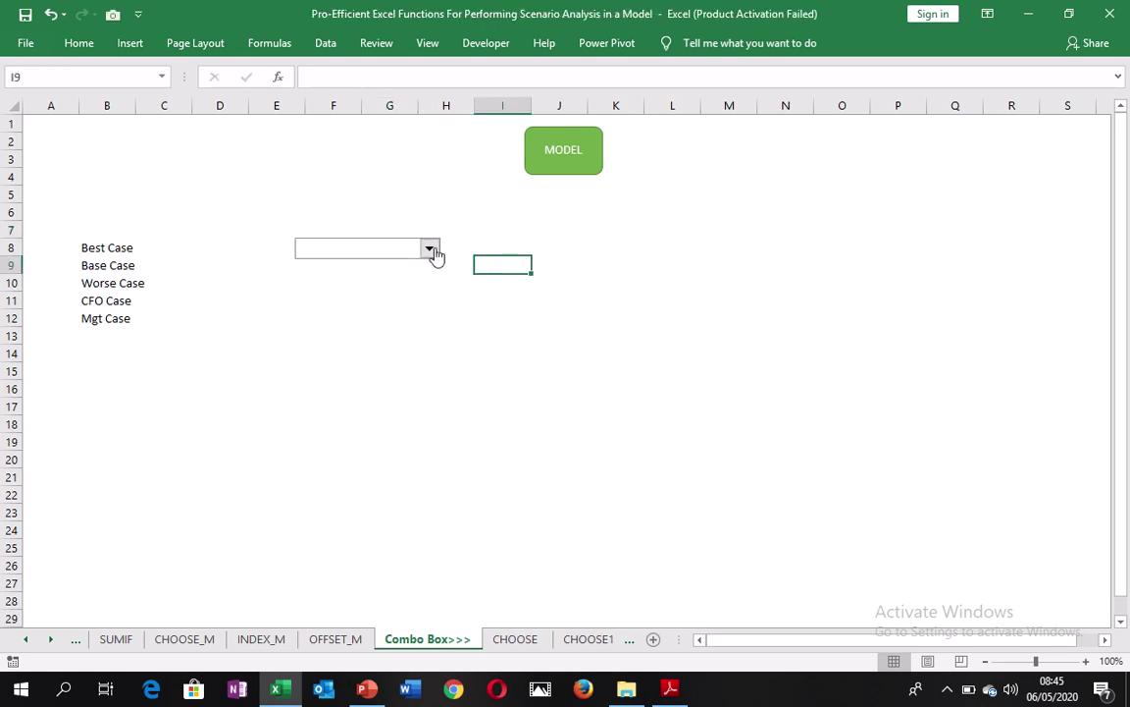
click(432, 251)
click(102, 240)
drag(103, 242, 114, 335)
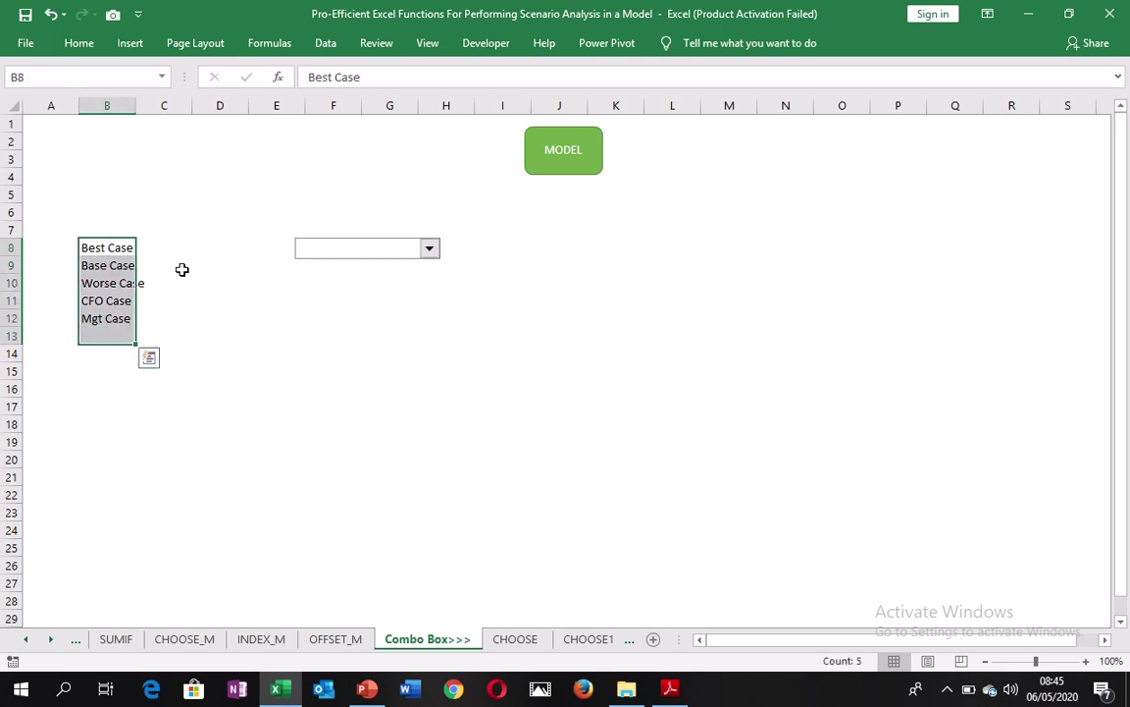
- In Format Object, set Drop Down 1's input range to $B$8:$B$12 and cell link to $C$3
right_click(437, 252)
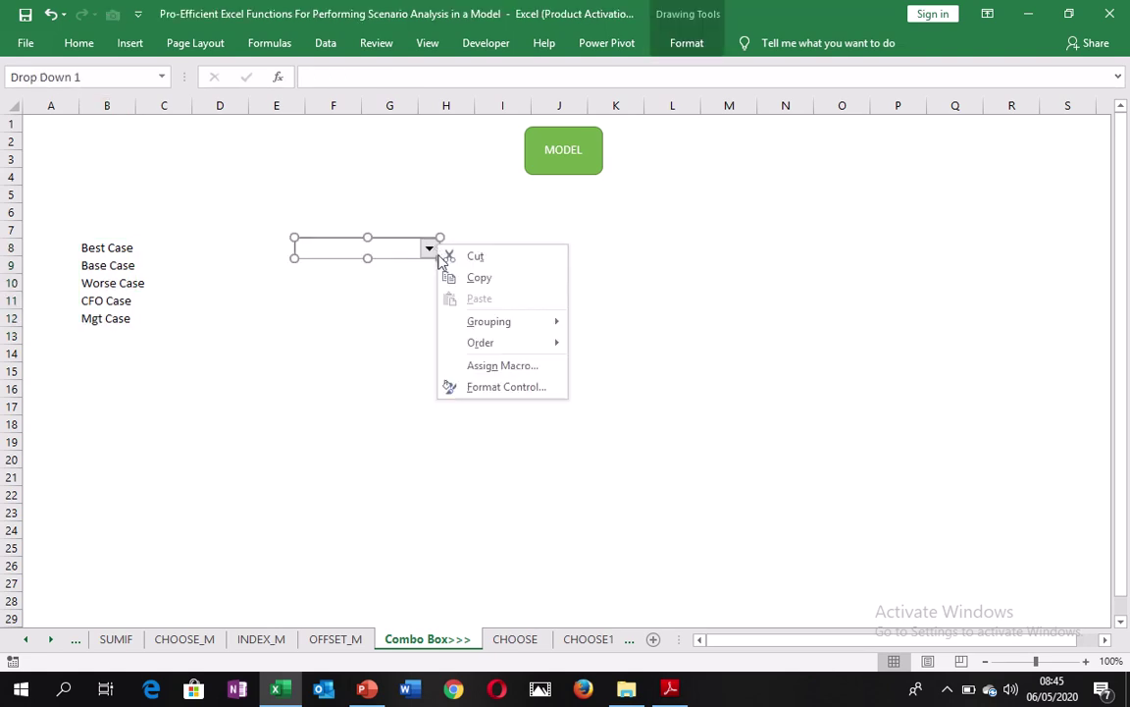
click(509, 387)
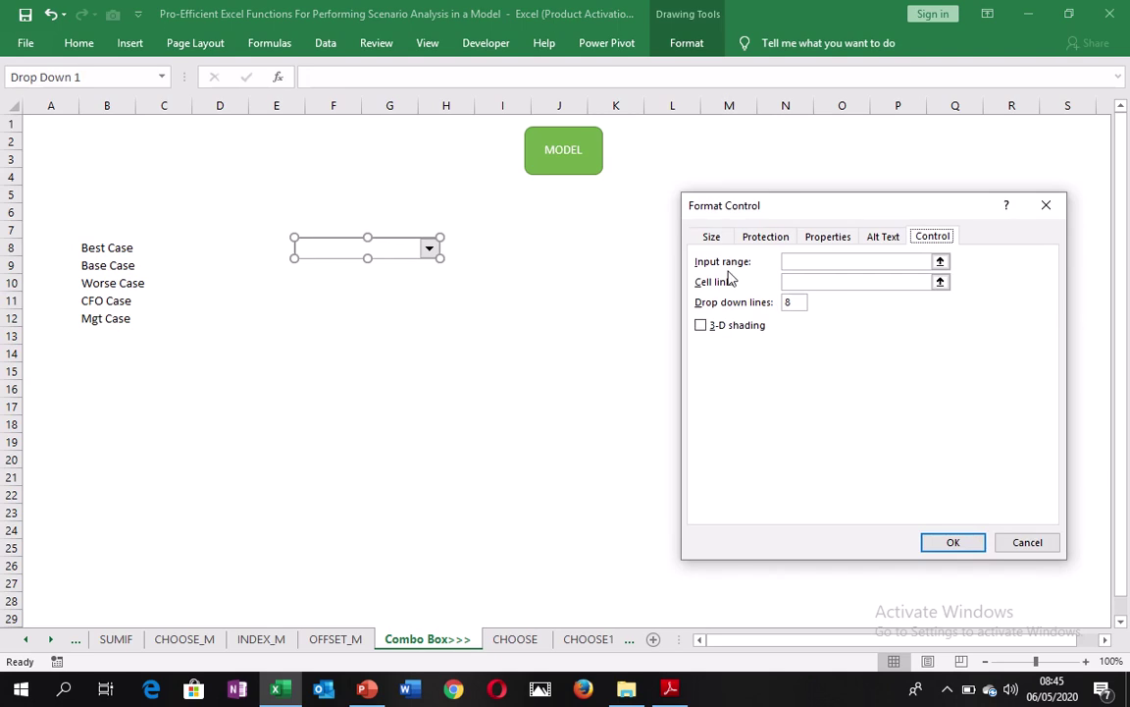
click(940, 263)
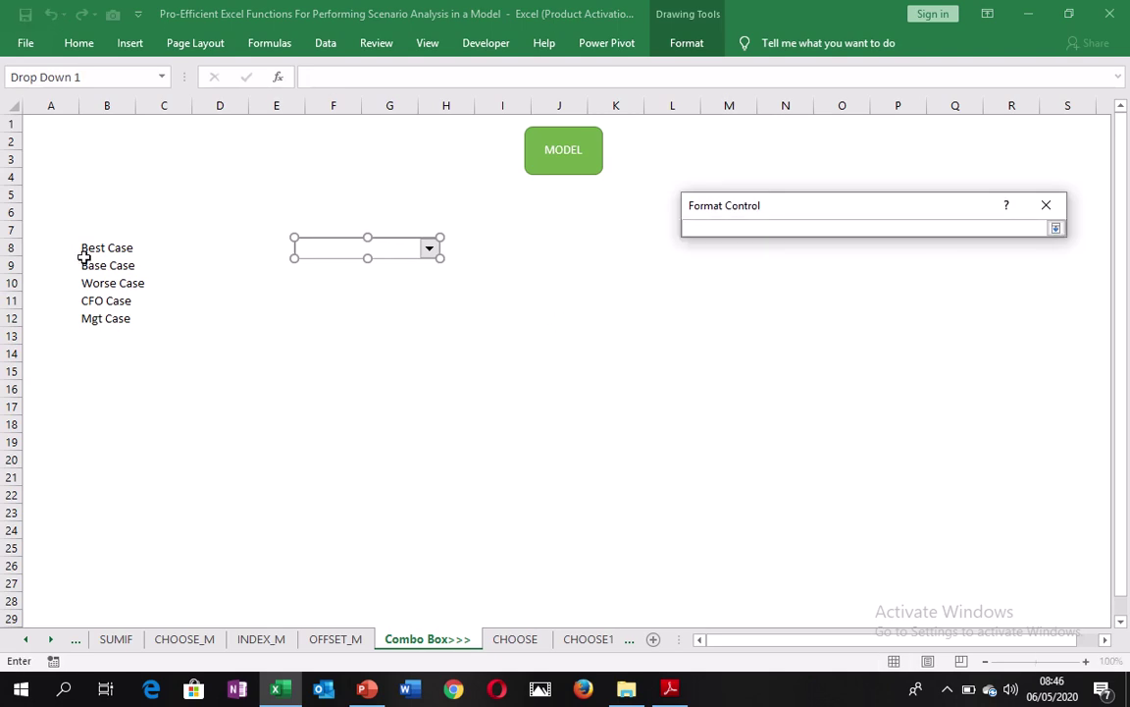
drag(91, 249, 111, 318)
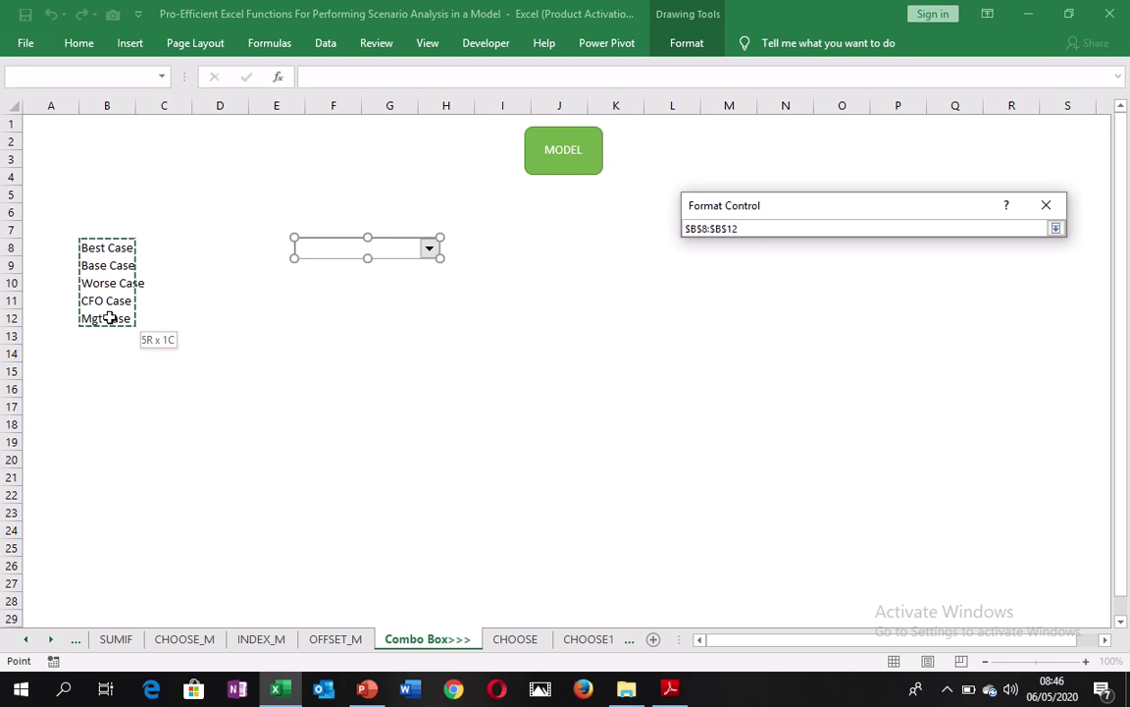
click(1056, 228)
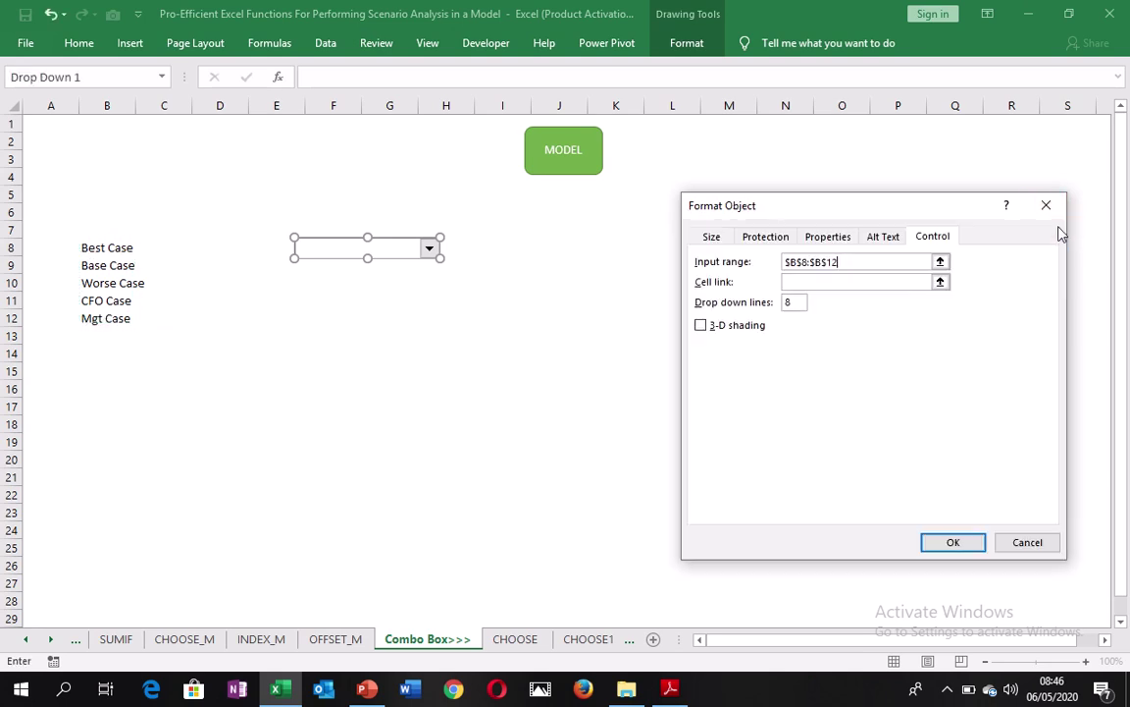
click(812, 284)
click(170, 165)
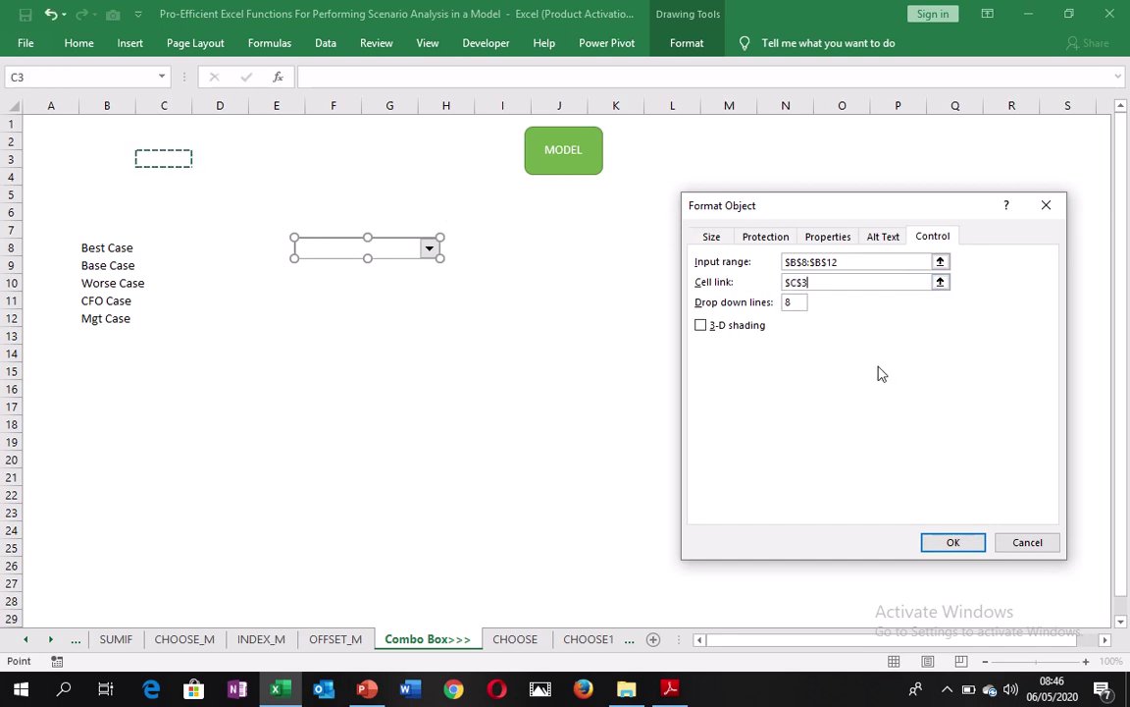
click(959, 542)
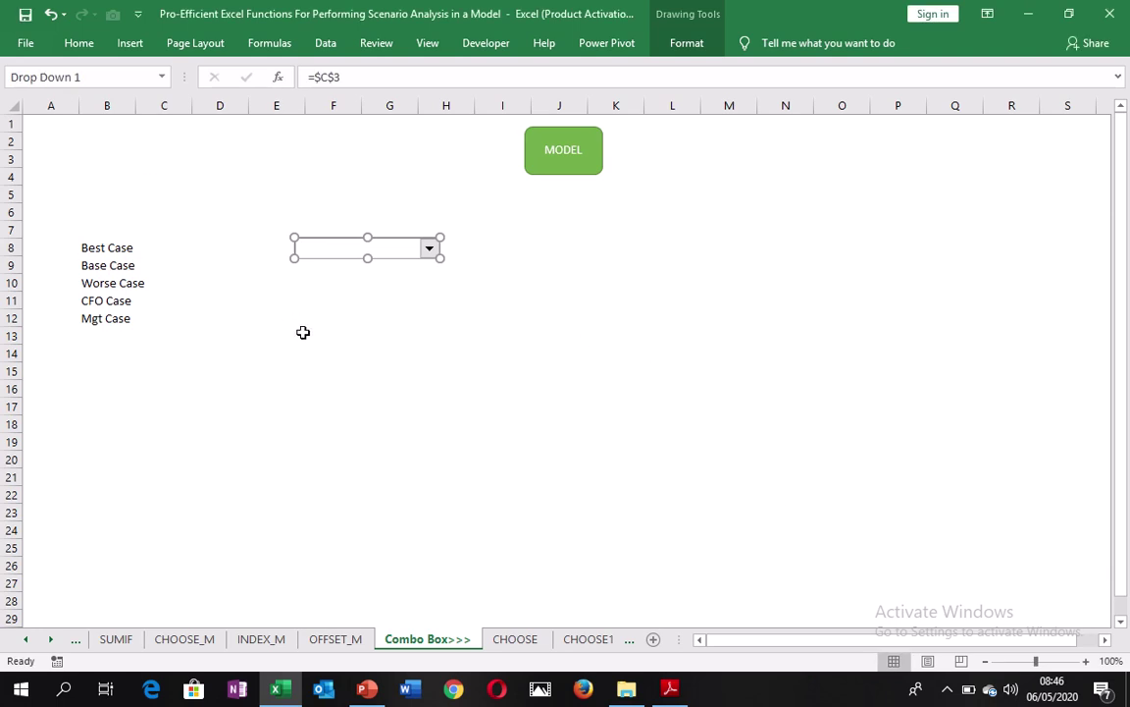
- Cycle the drop-down through Best, Base, Worse, CFO and Mgt Case
click(303, 333)
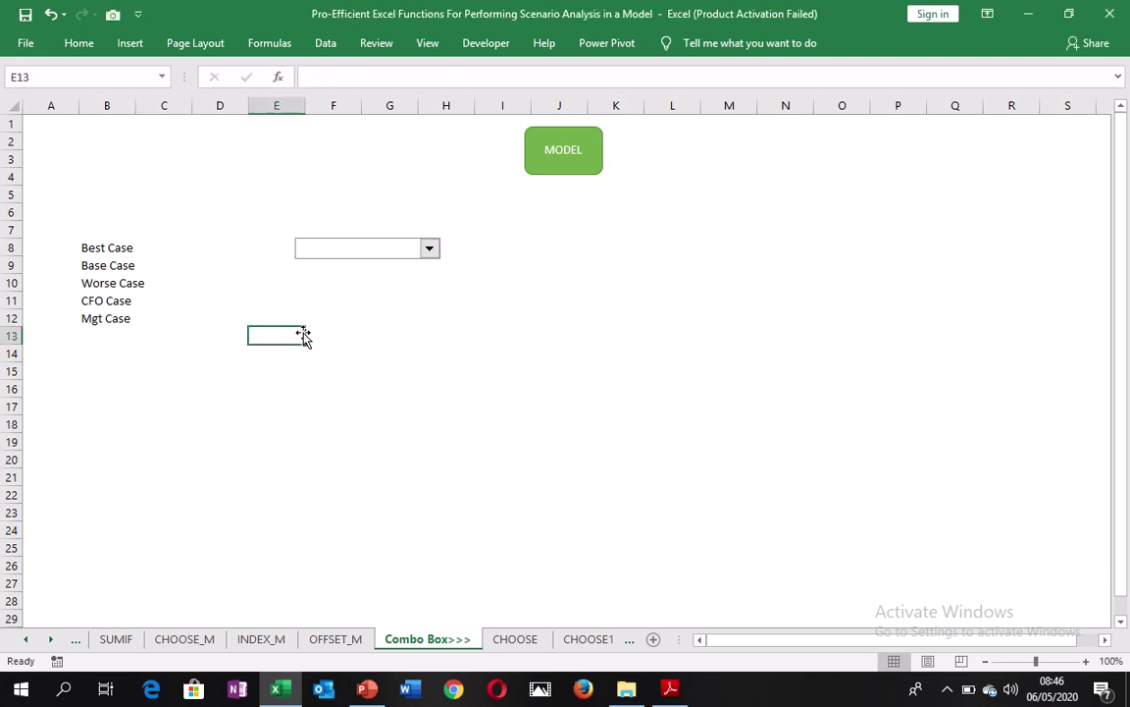
click(429, 251)
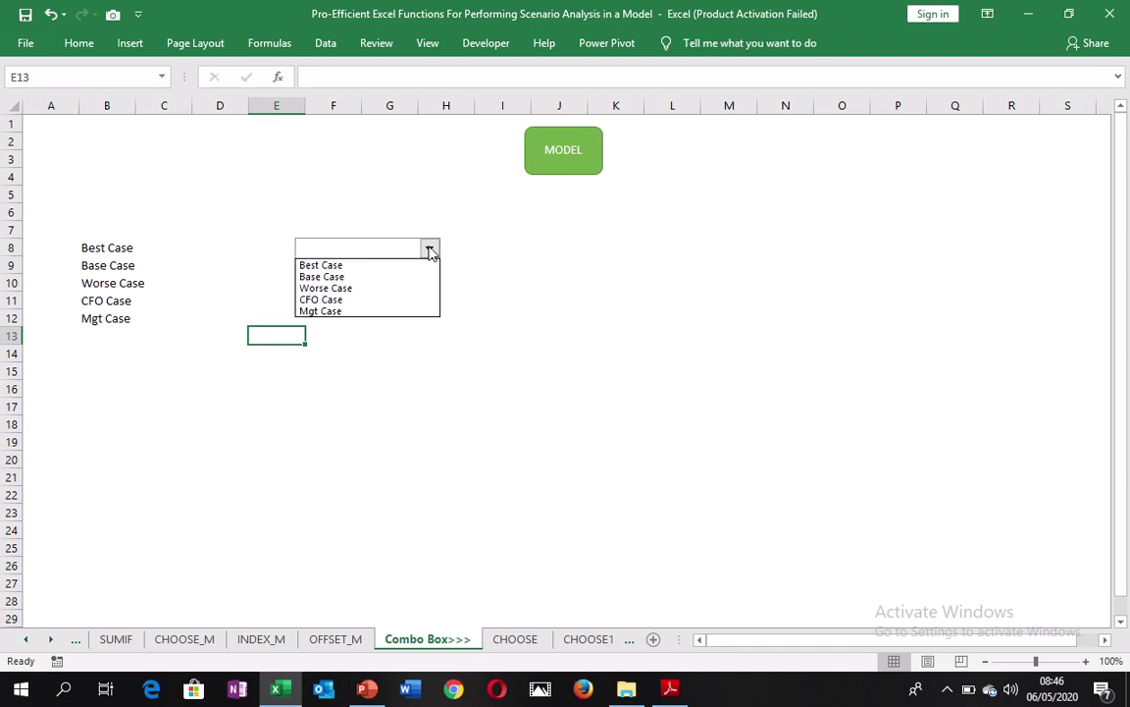
click(361, 267)
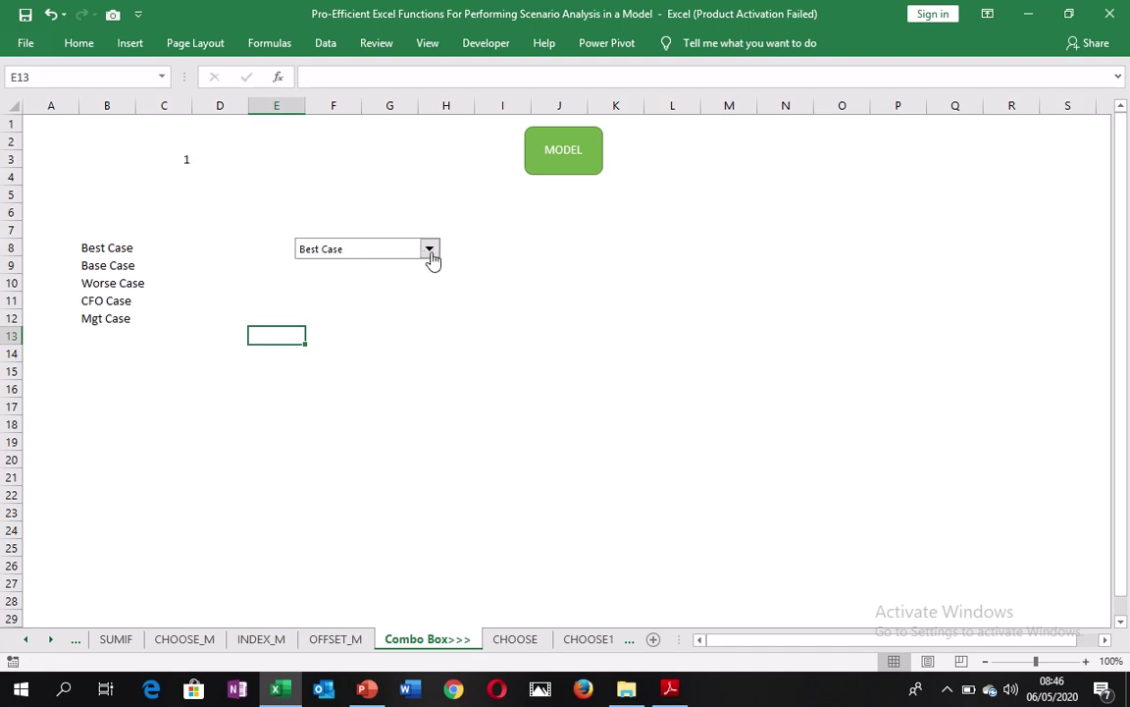
click(429, 251)
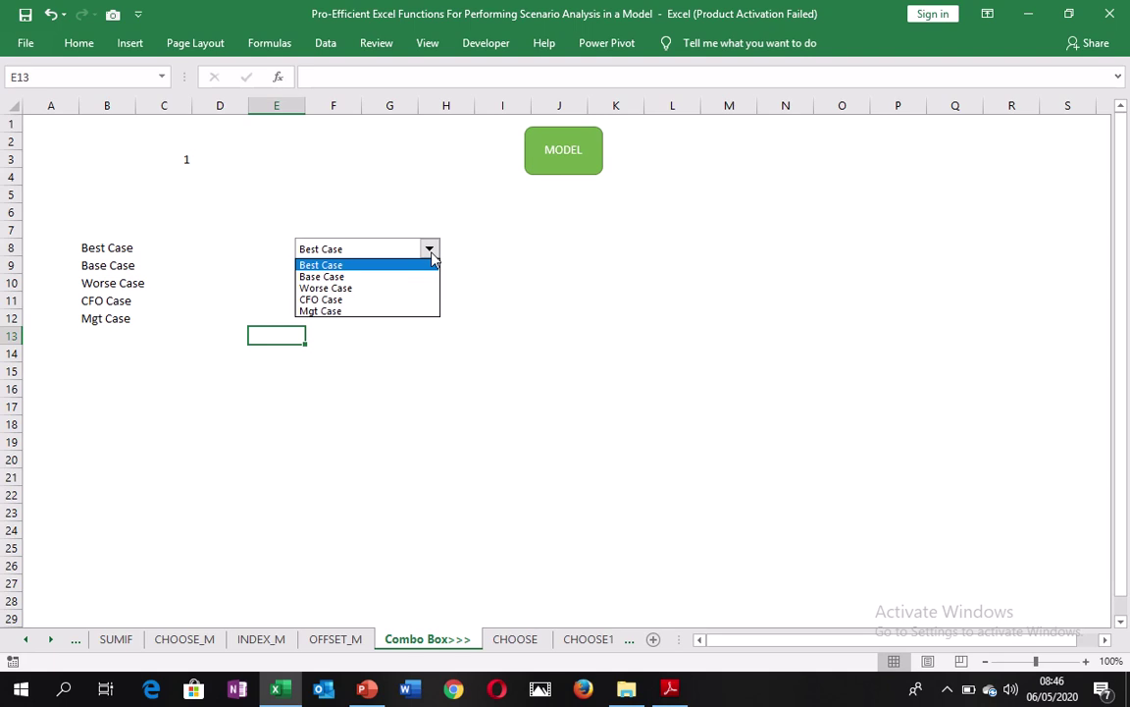
click(371, 277)
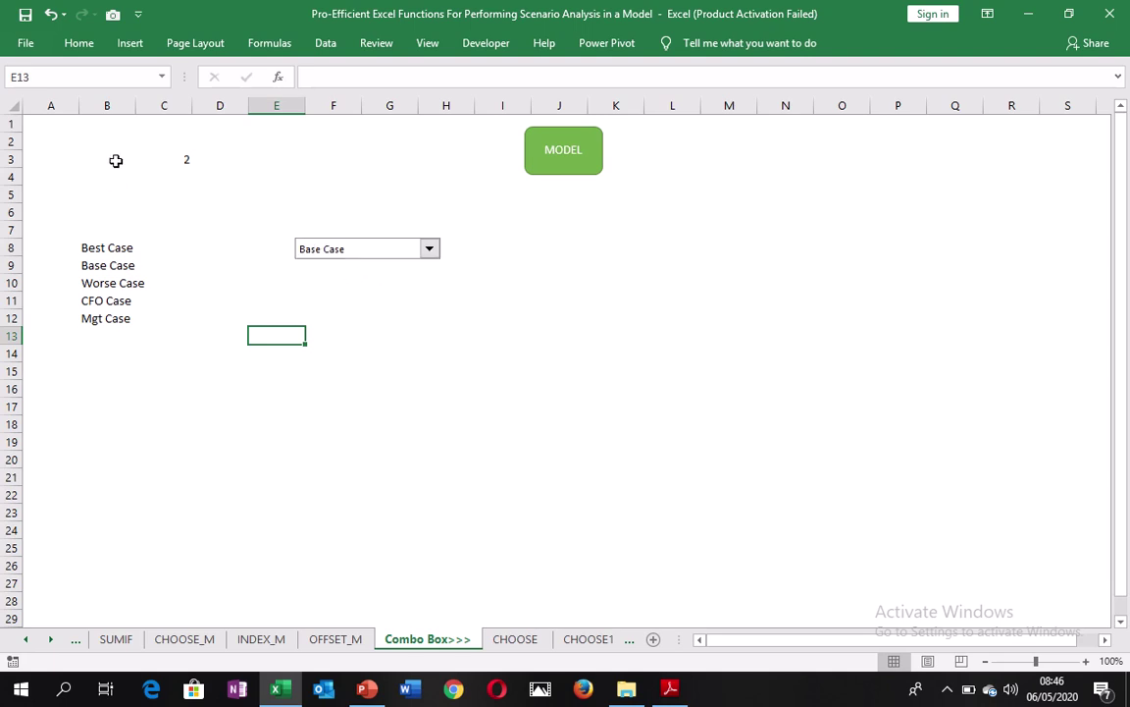
click(439, 254)
click(358, 286)
click(429, 251)
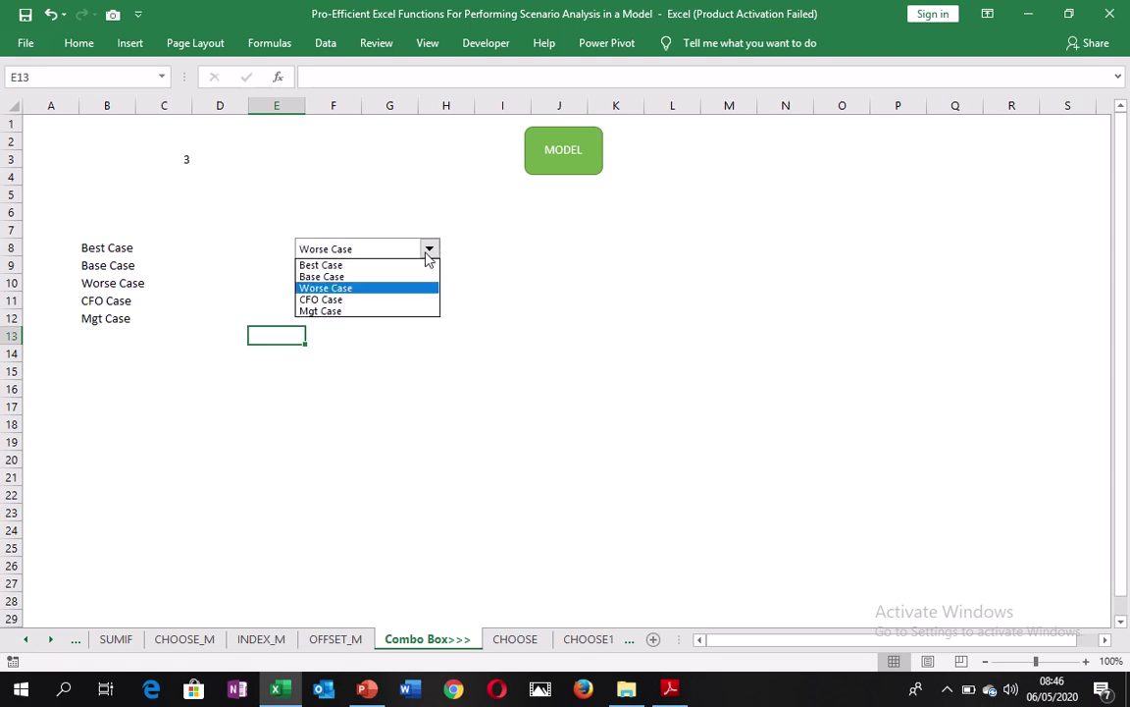
click(376, 302)
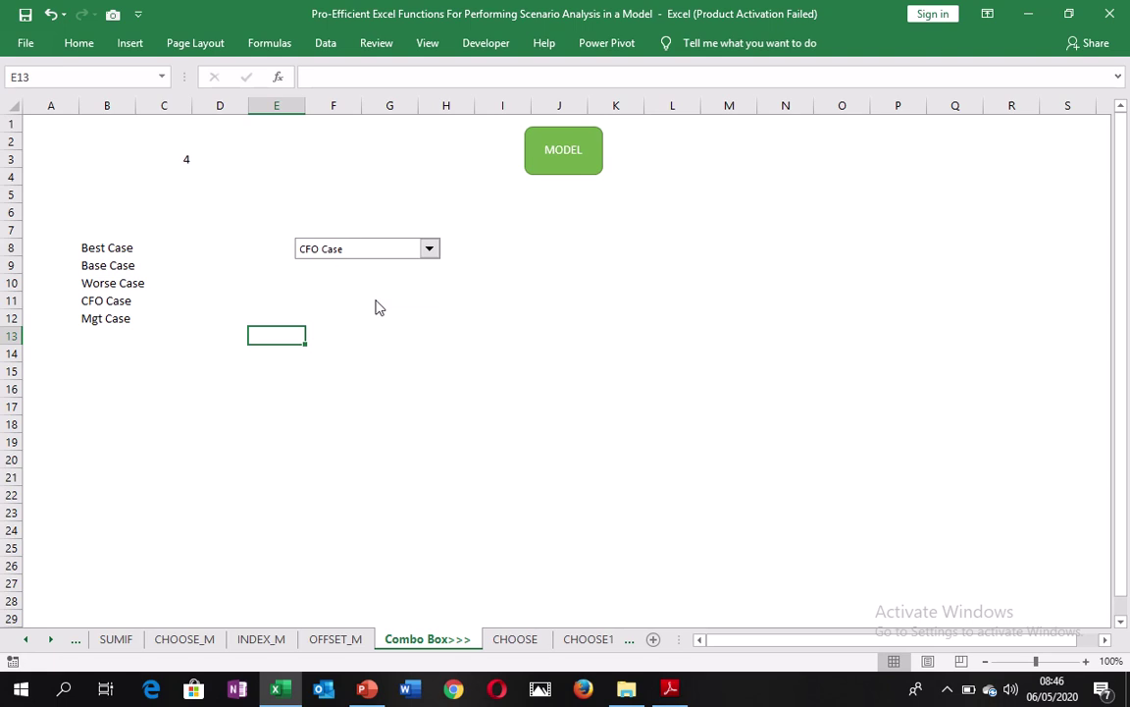
click(430, 251)
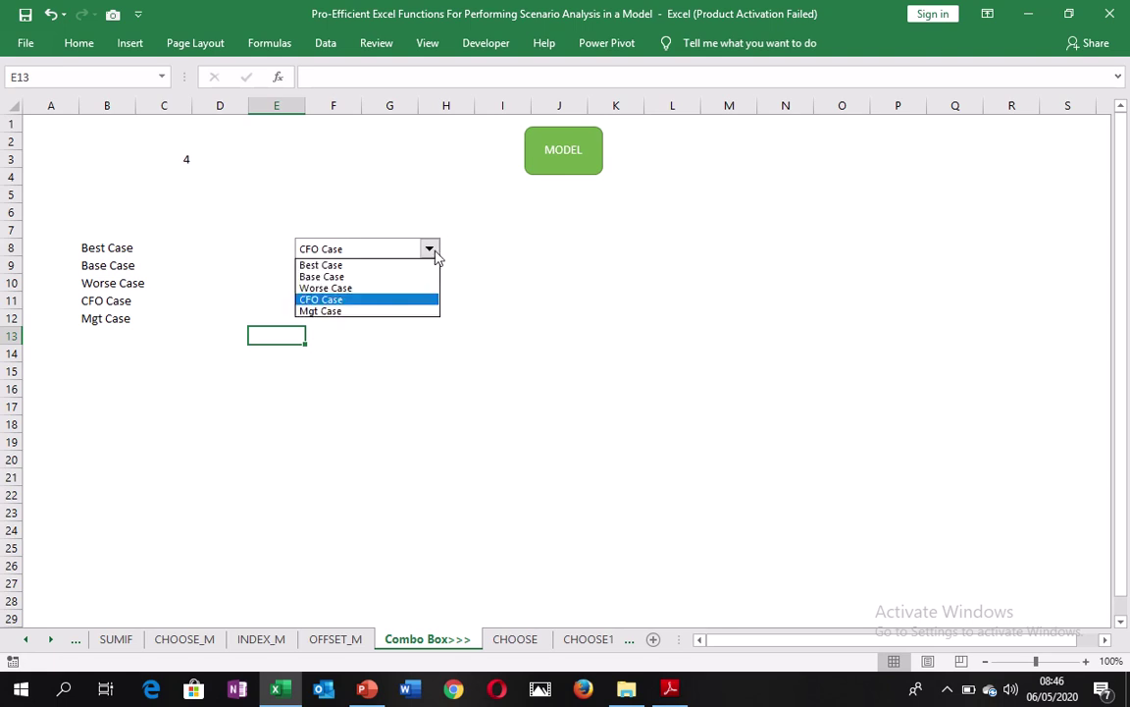
click(394, 312)
- Check linked cell C3 and leave the drop-down on Best Case, with C3 returning 1
click(182, 159)
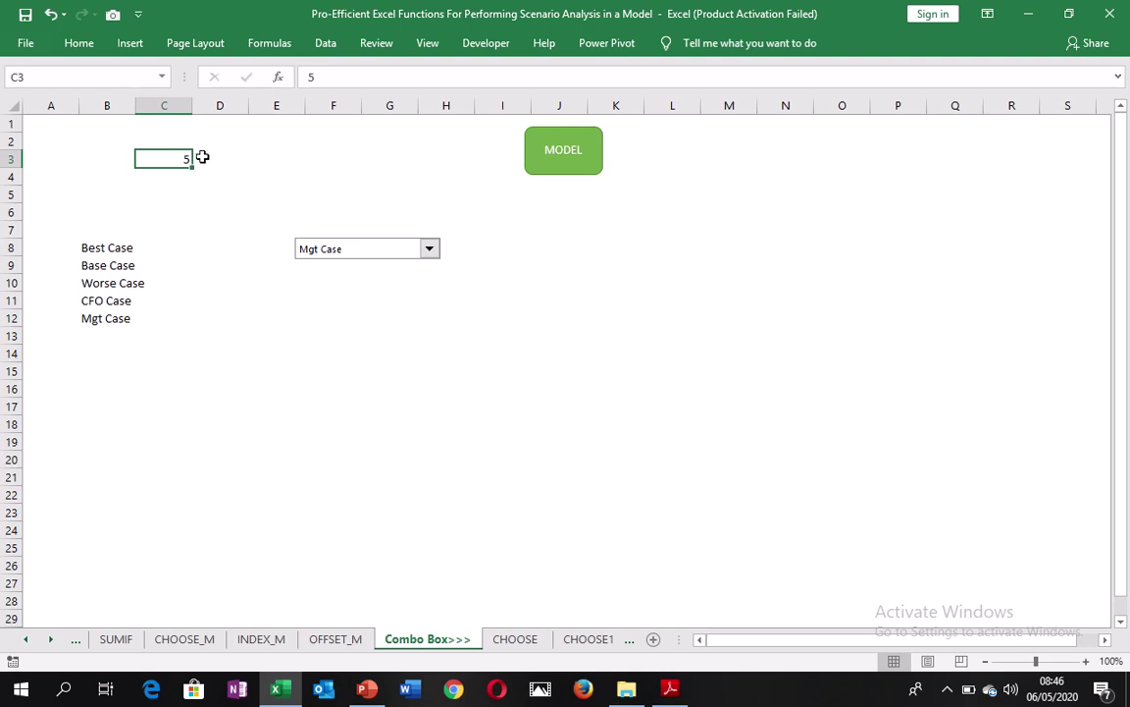
click(428, 251)
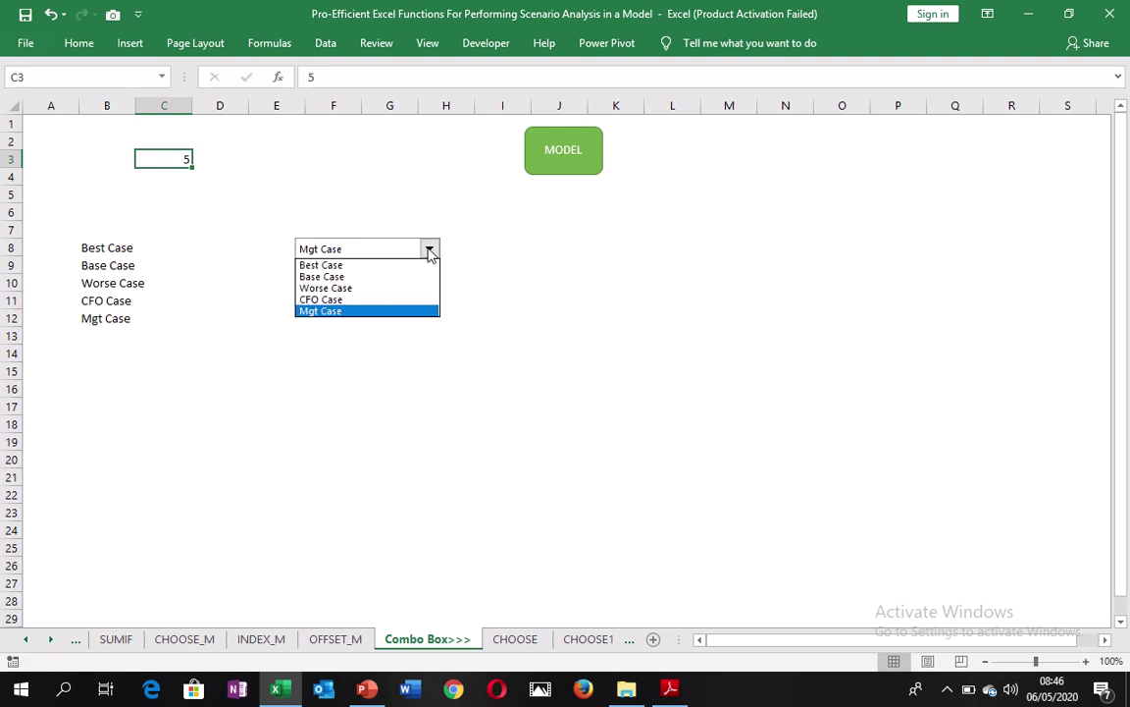
key(Escape)
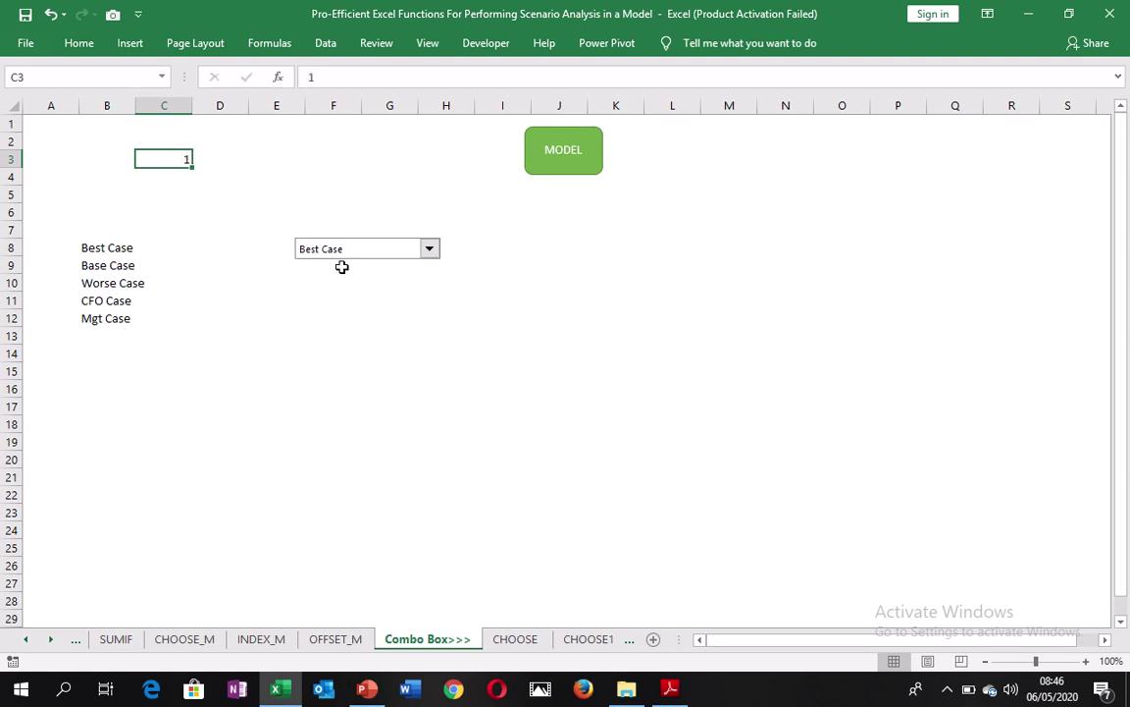
click(308, 177)
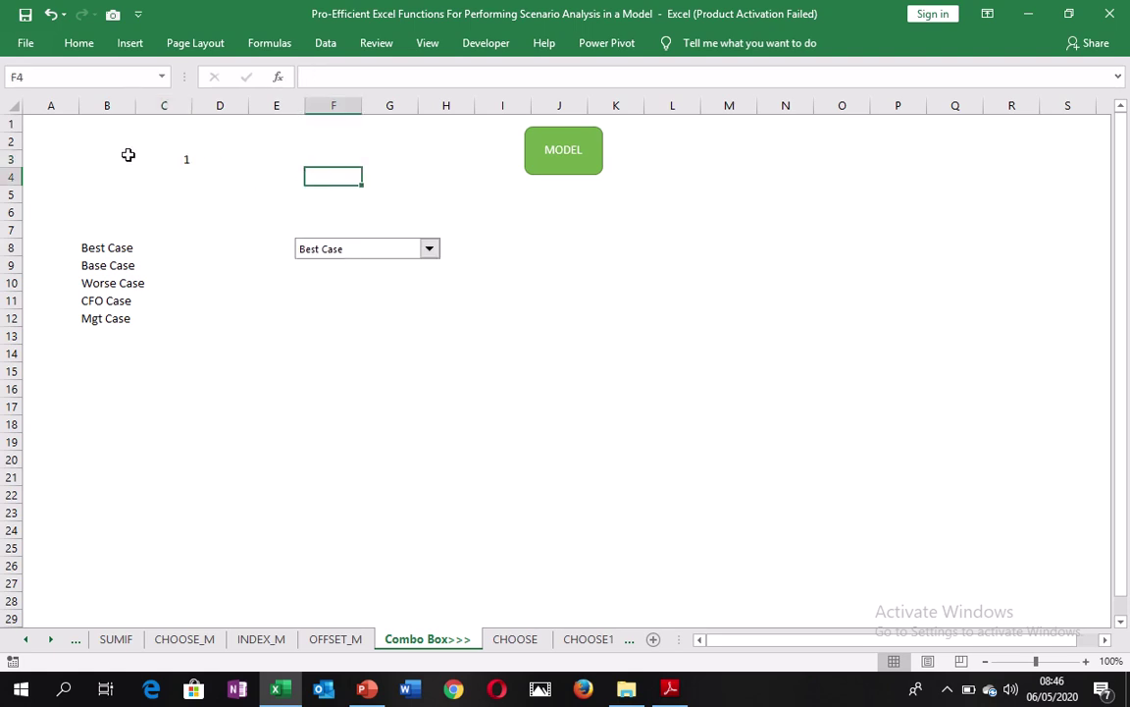
click(177, 163)
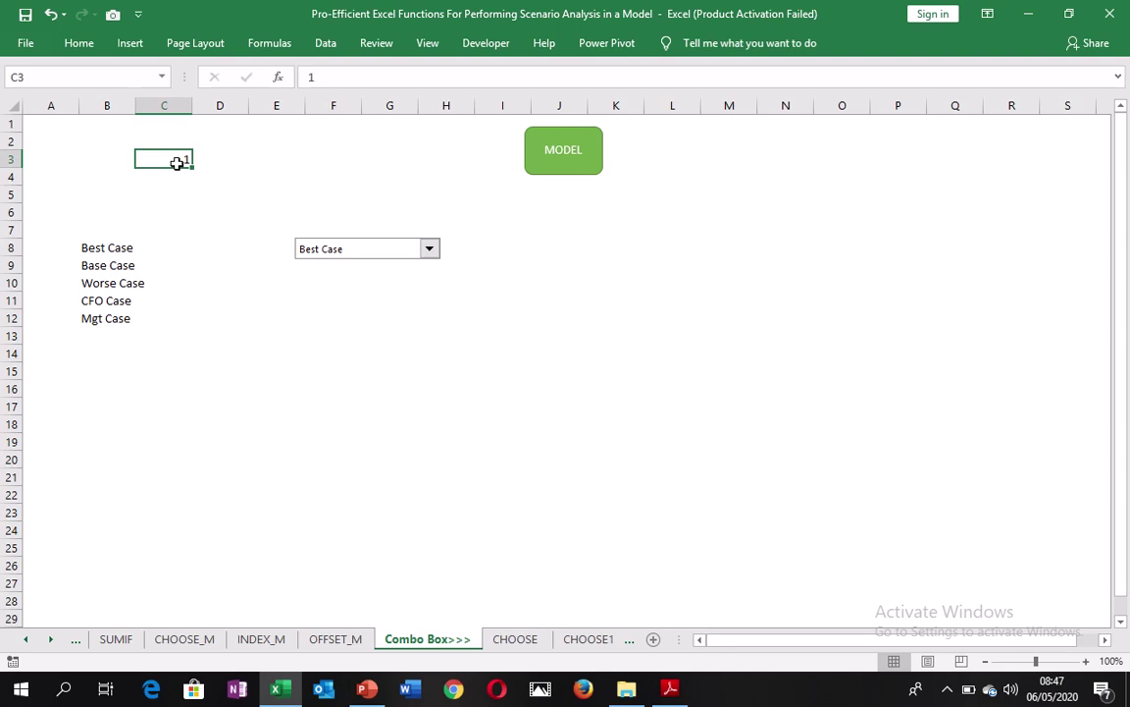
click(515, 250)
- Add a List data validation sourced from $B$8:$B$12 to cell K8
click(619, 252)
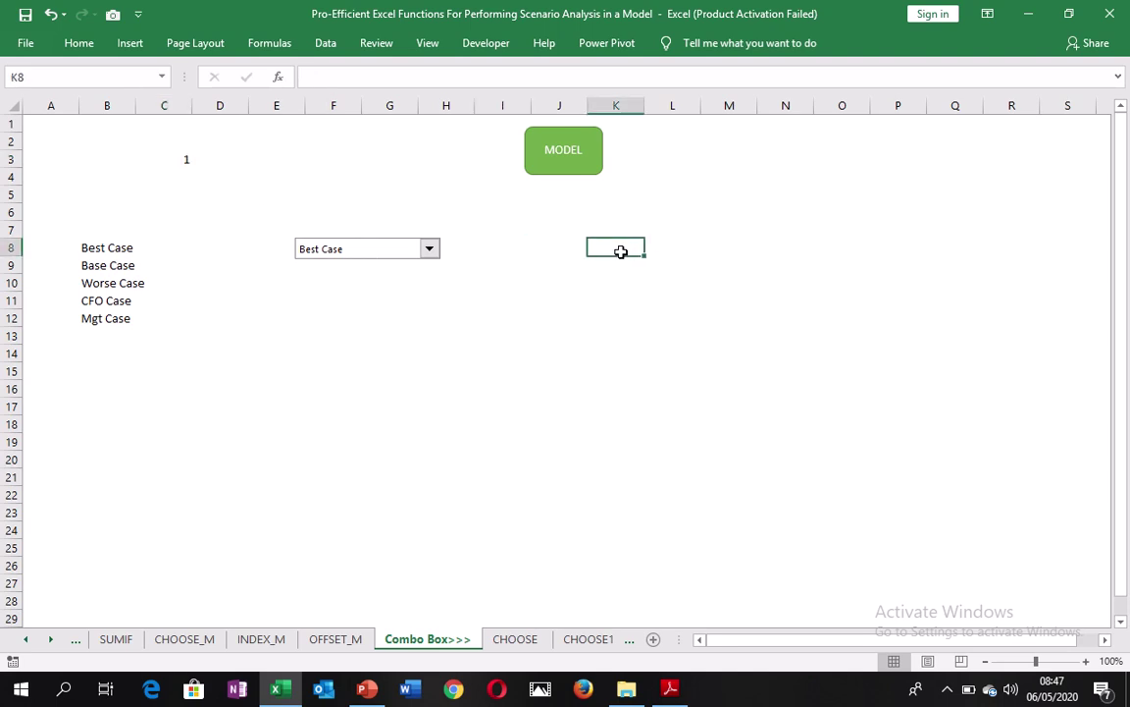
click(325, 45)
click(633, 110)
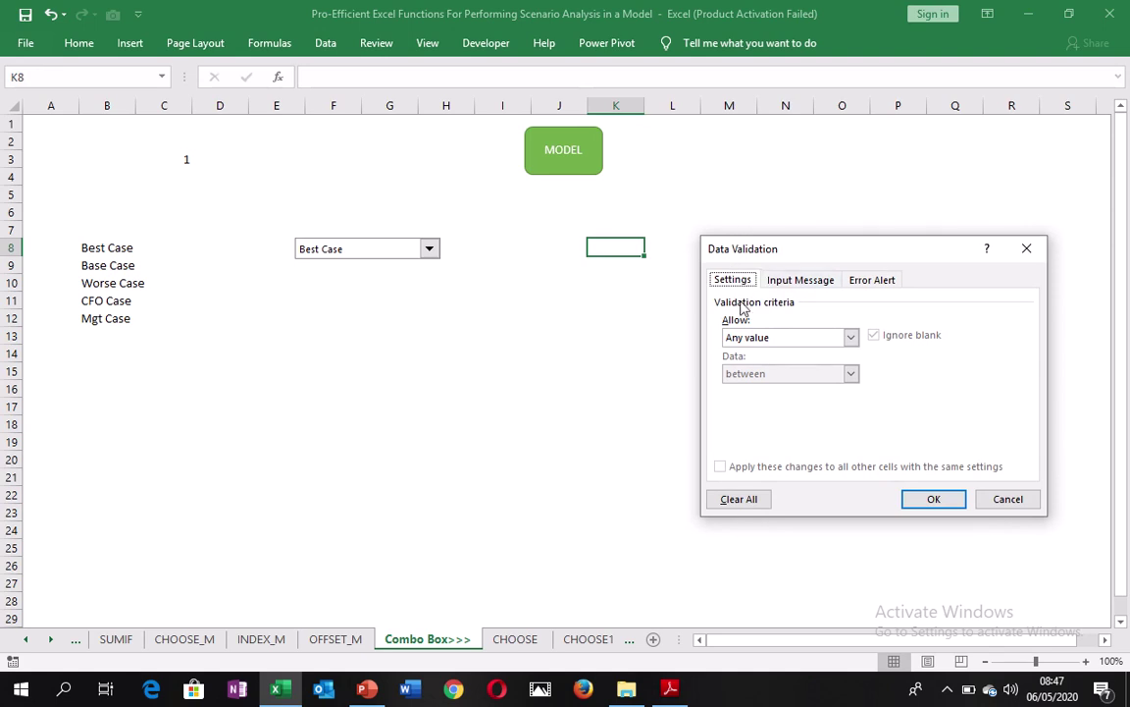
click(832, 340)
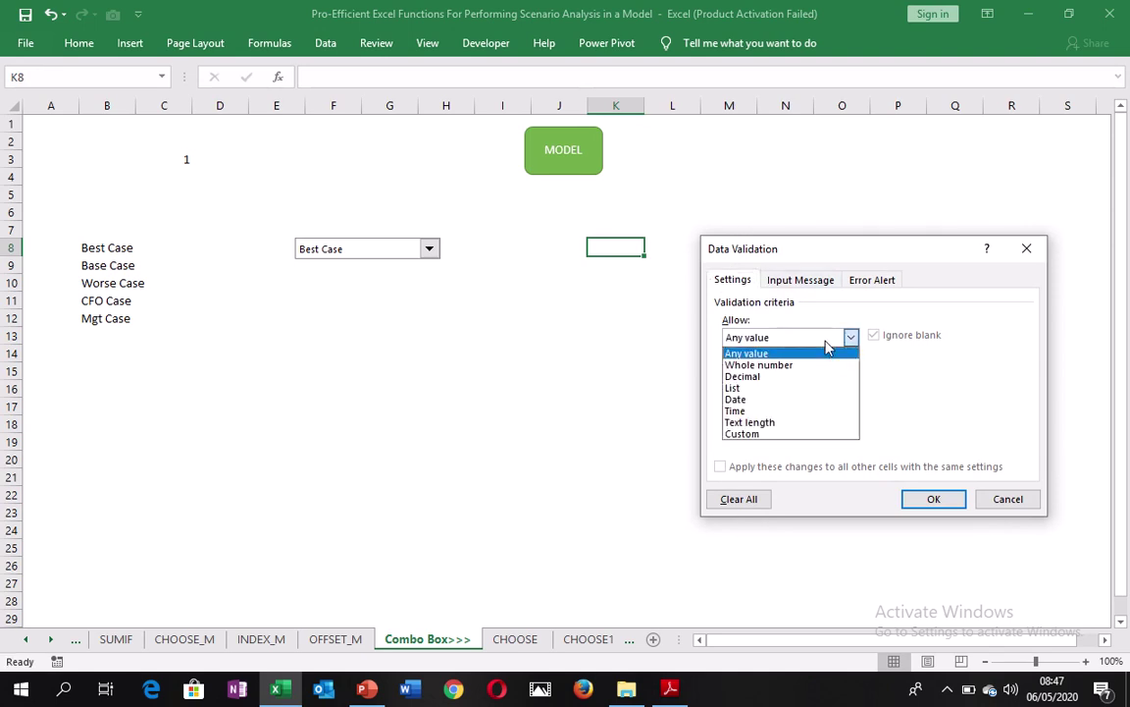
click(790, 389)
click(825, 406)
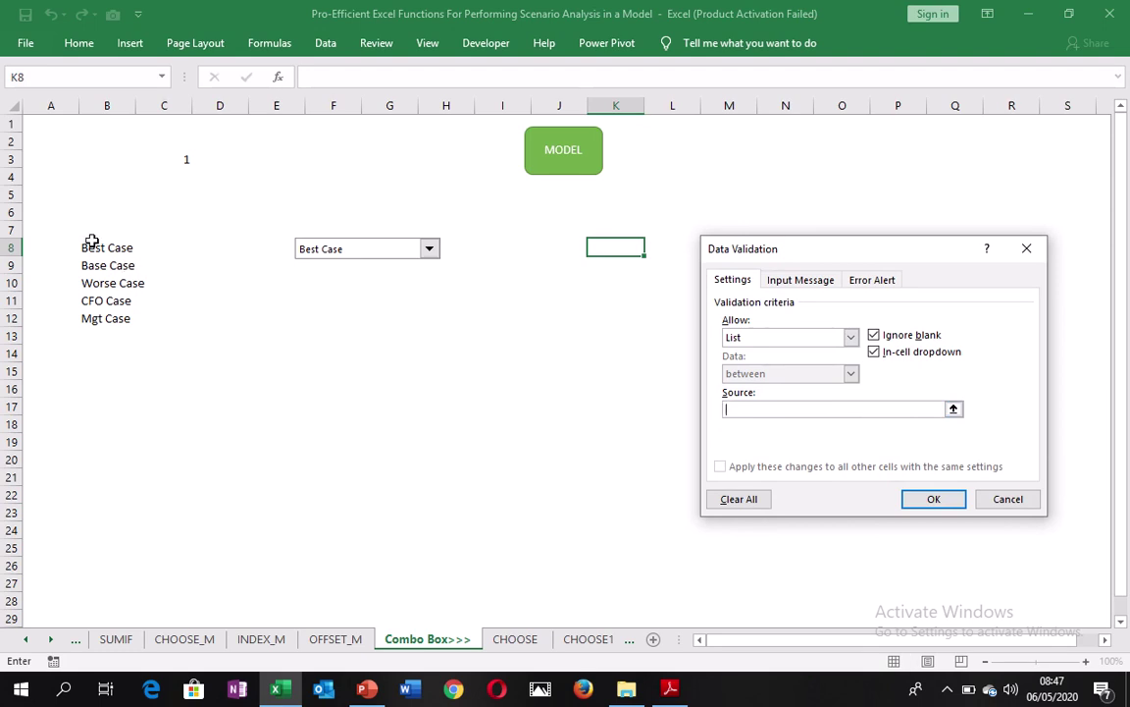
drag(92, 245, 109, 320)
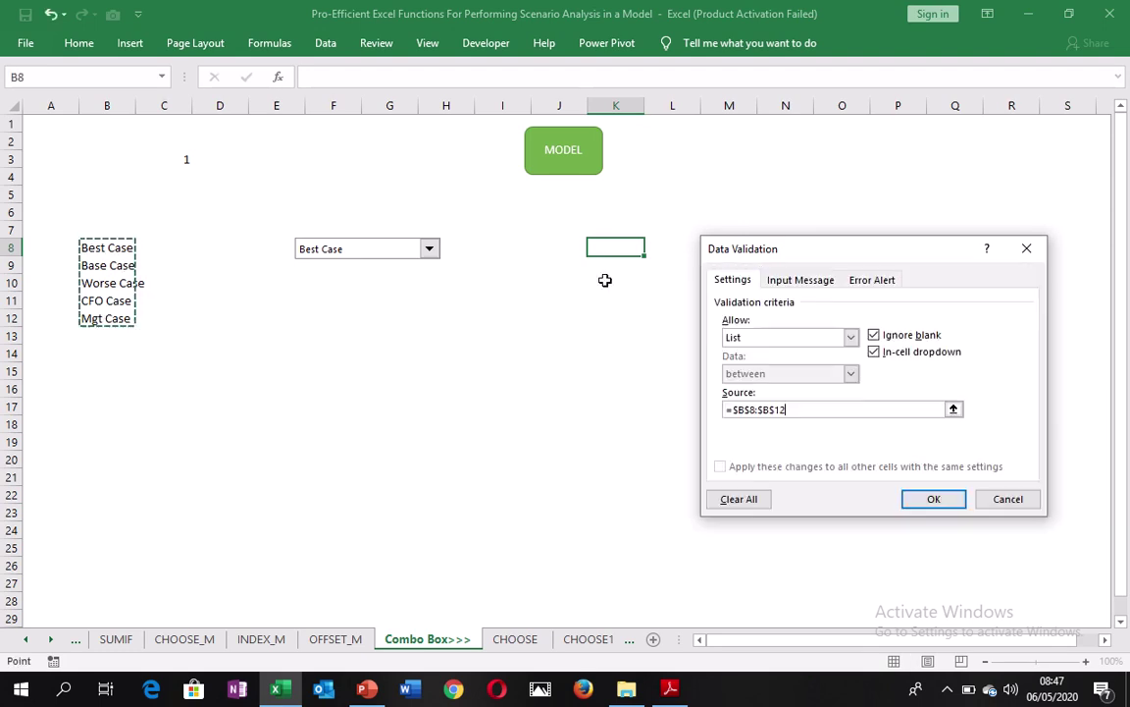
click(936, 499)
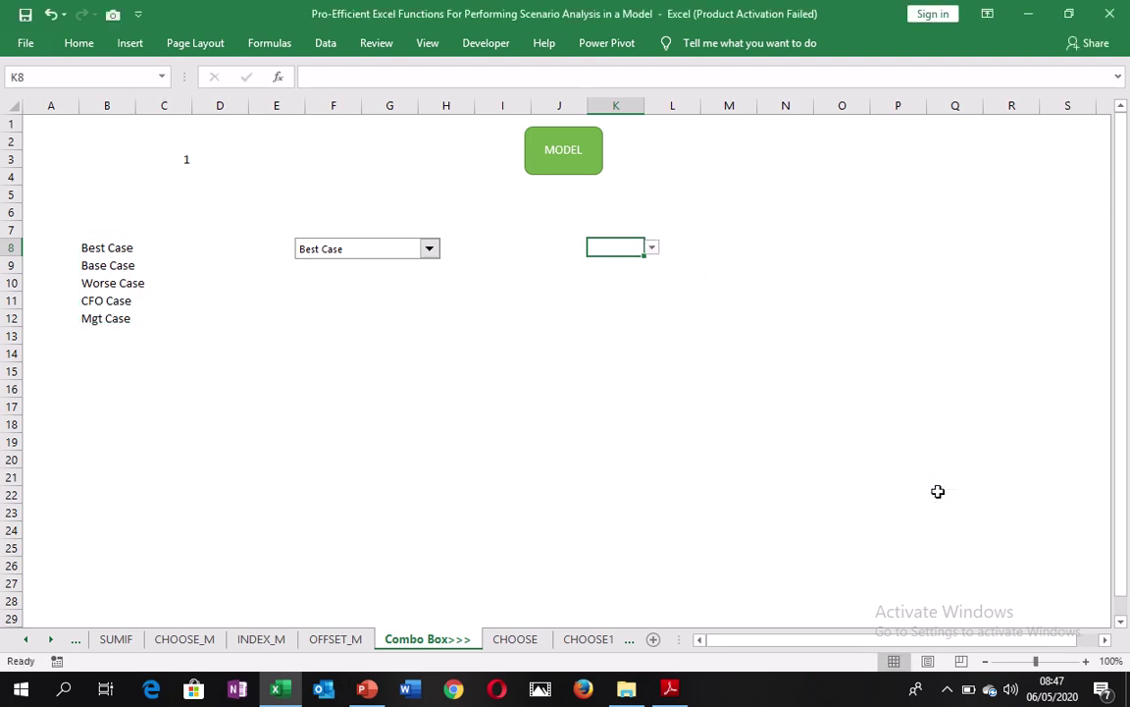
click(650, 249)
- Set K8 to Best Case from its list, then change it to Worse Case
click(626, 261)
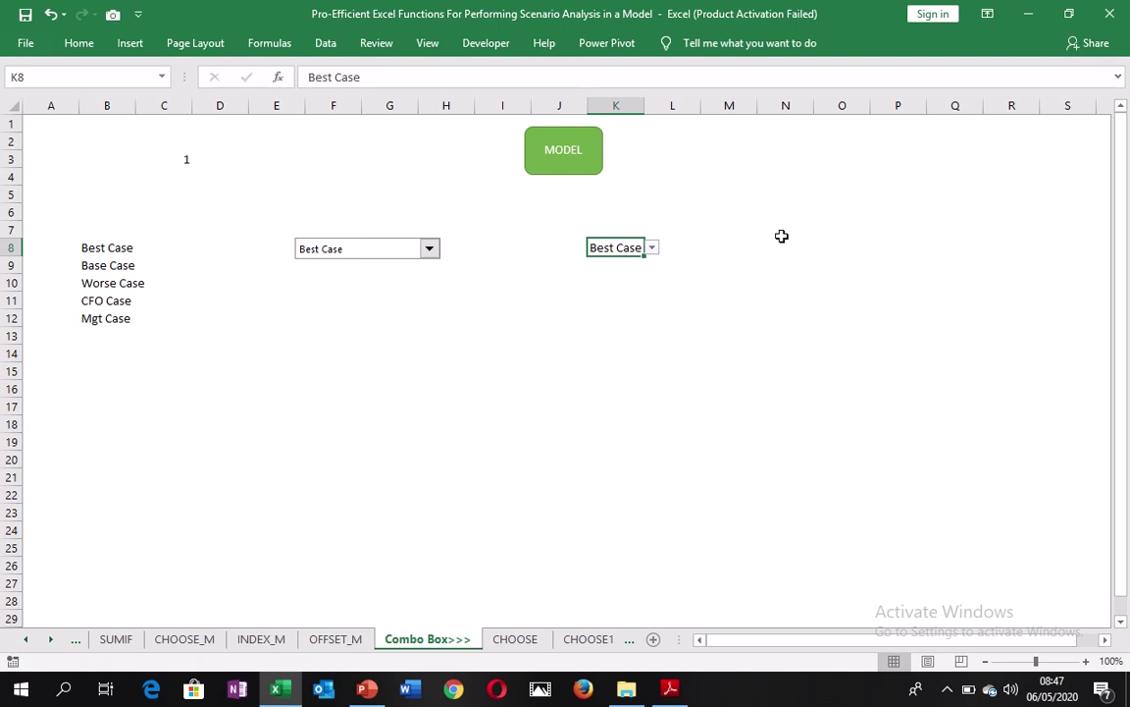
click(652, 249)
key(Escape)
click(637, 281)
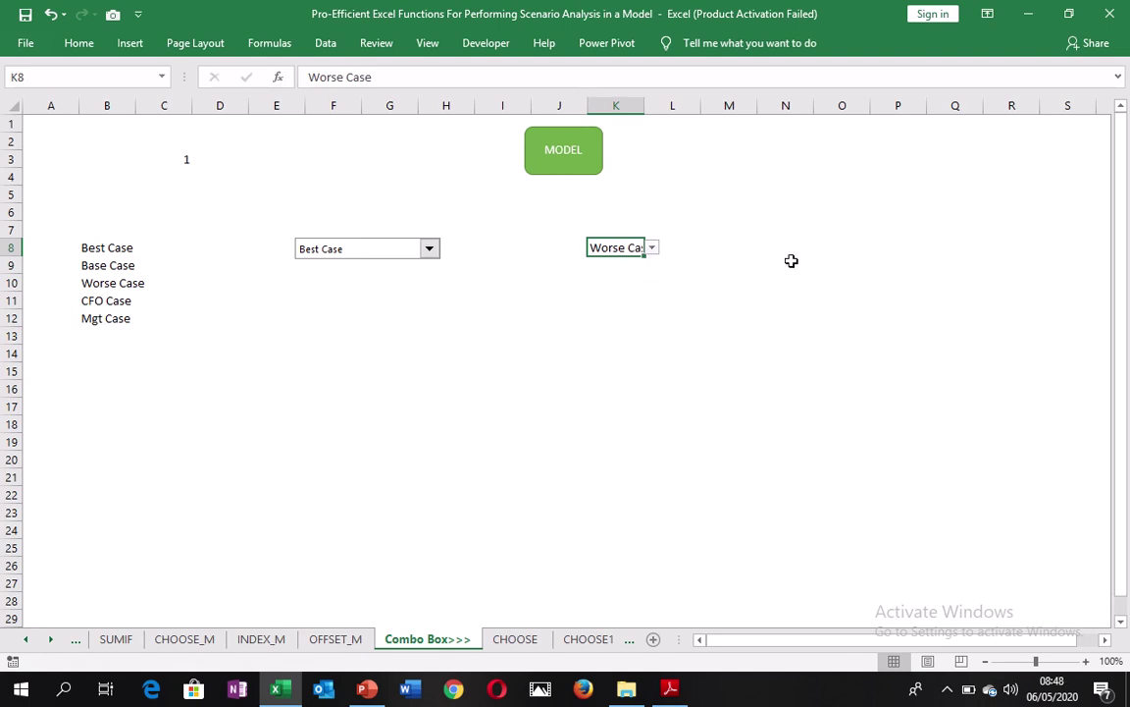
click(639, 321)
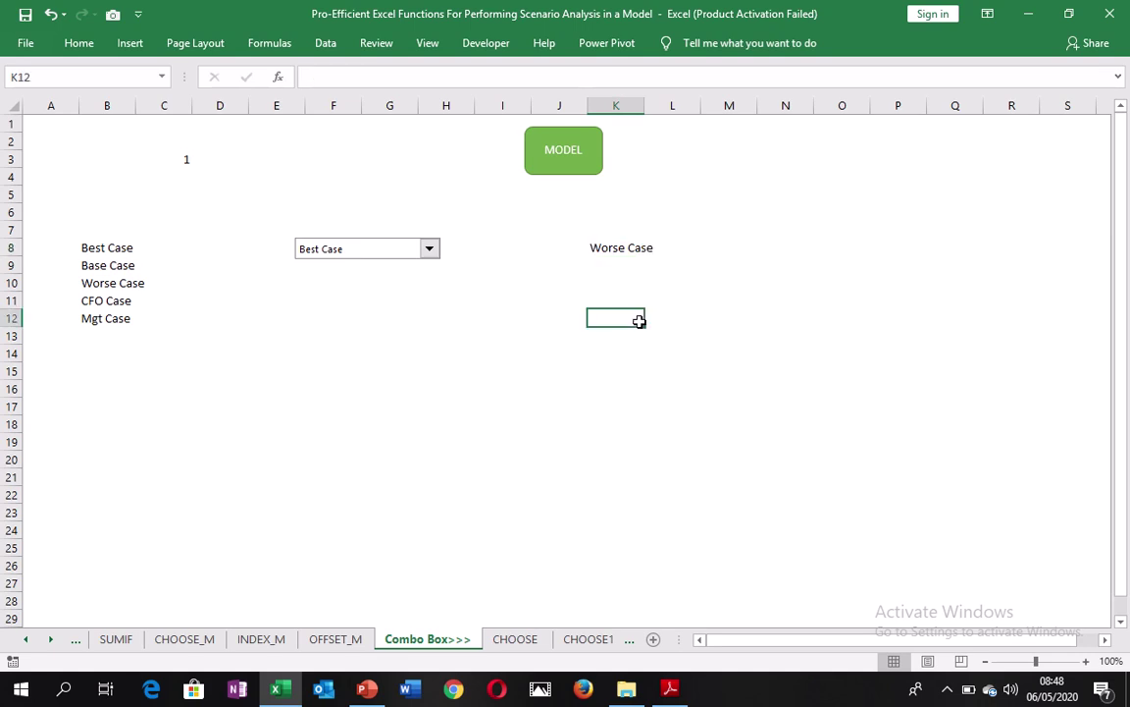
click(276, 300)
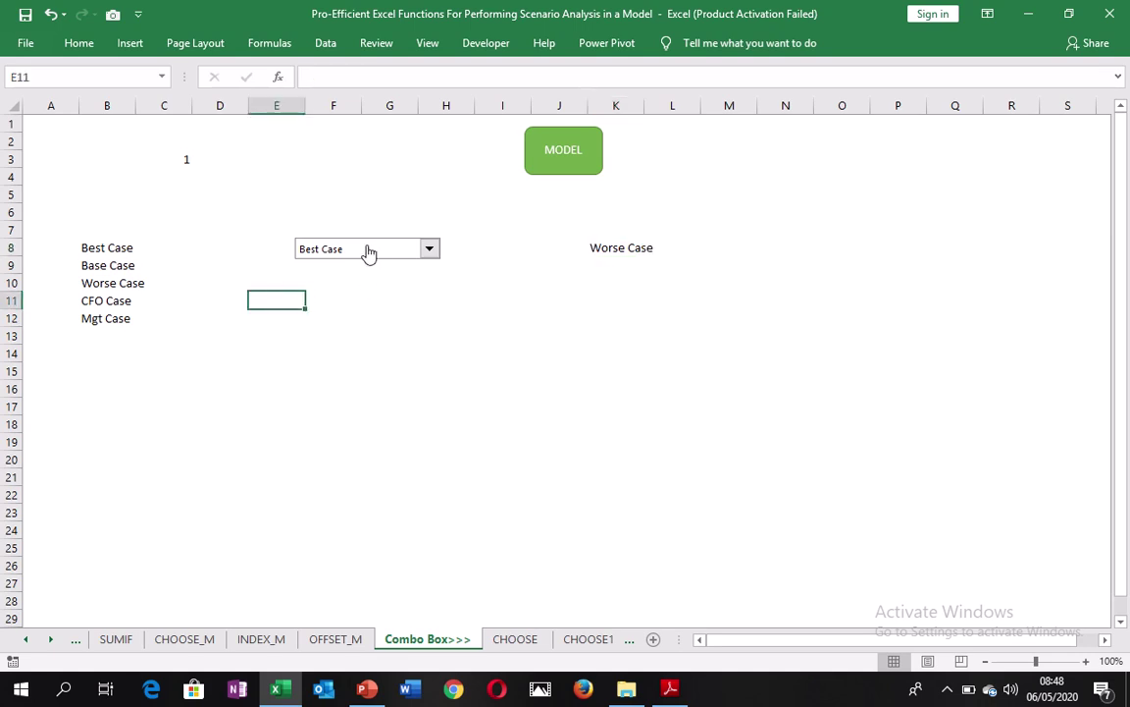
click(647, 252)
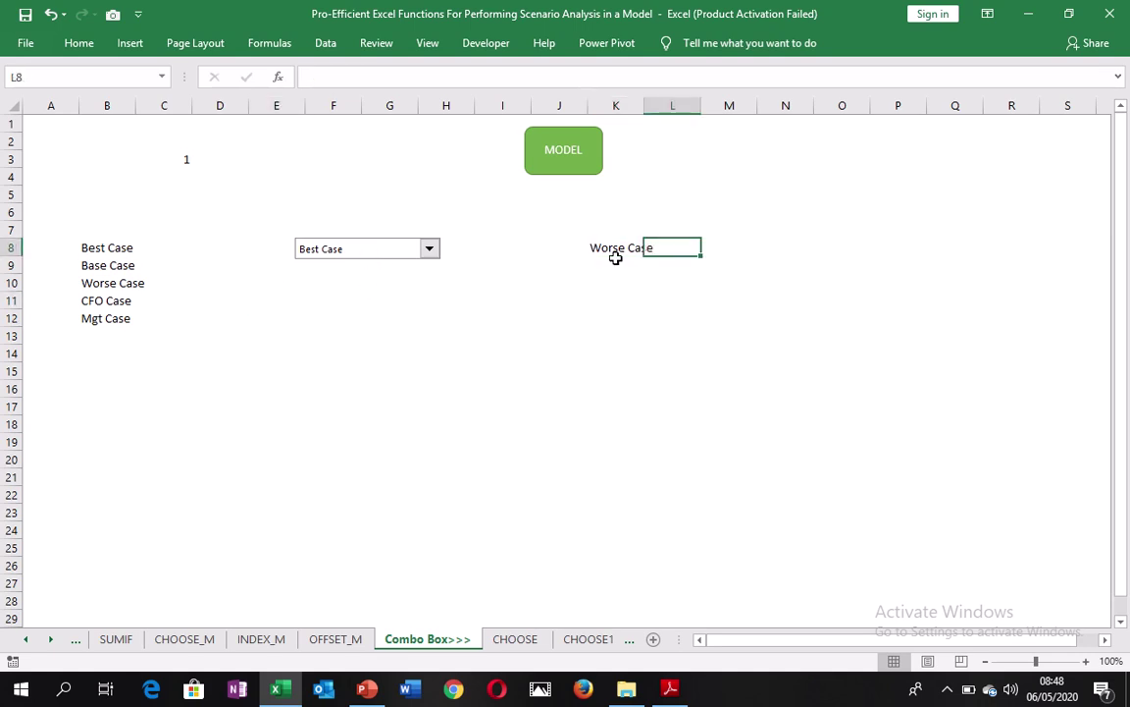
click(616, 259)
click(616, 248)
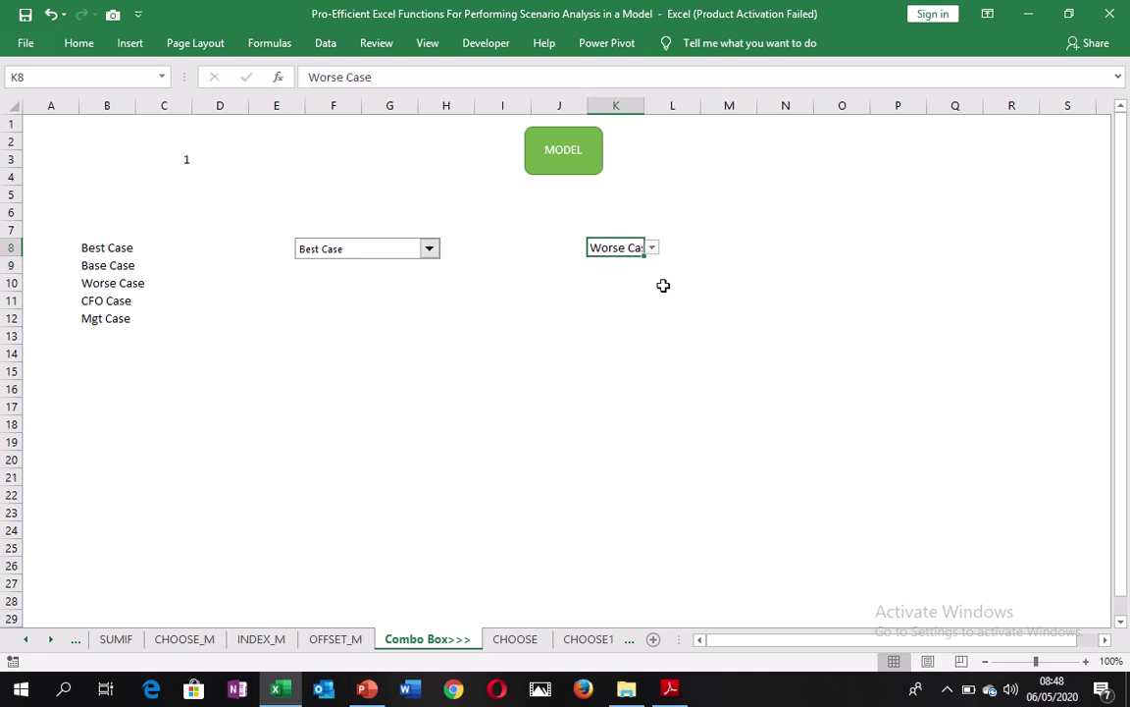
click(631, 315)
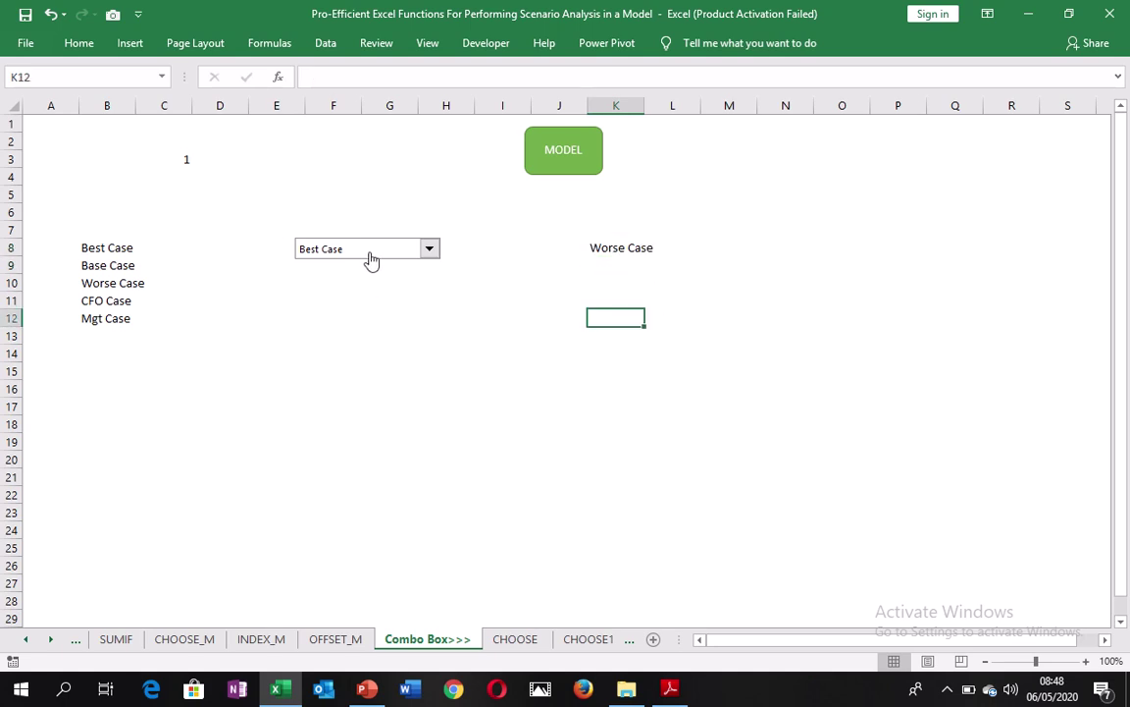
click(609, 420)
click(667, 457)
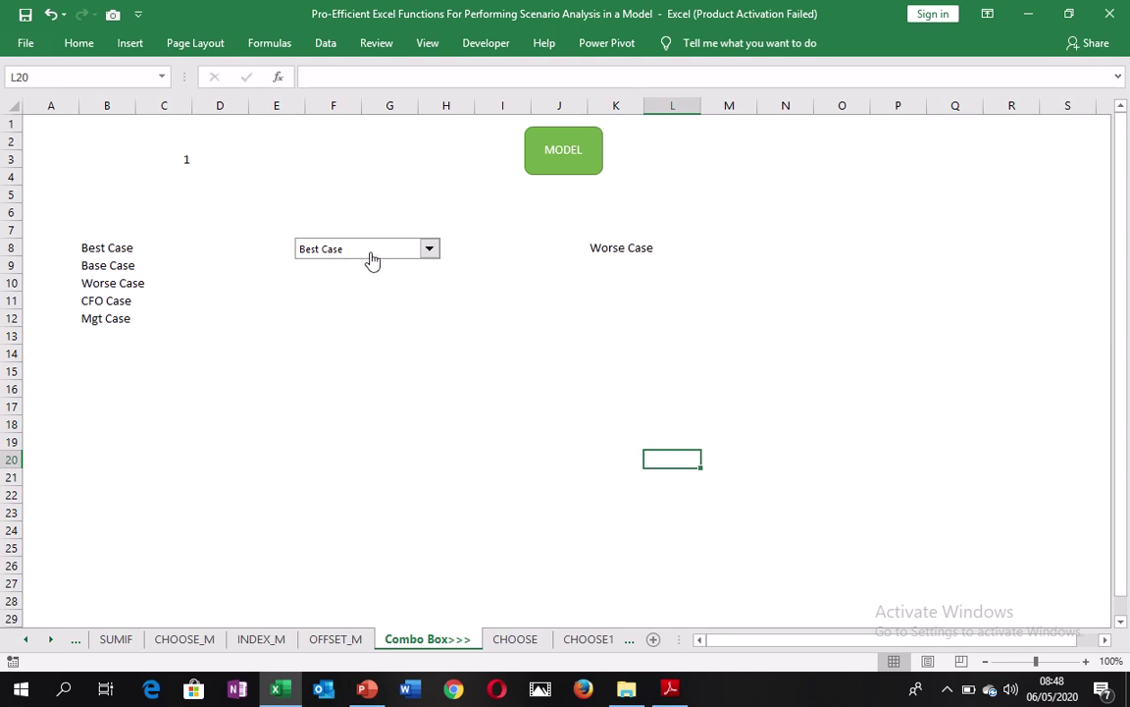
- Switch the combo box to CFO Case so linked cell C3 returns 4
click(429, 249)
click(366, 296)
click(541, 332)
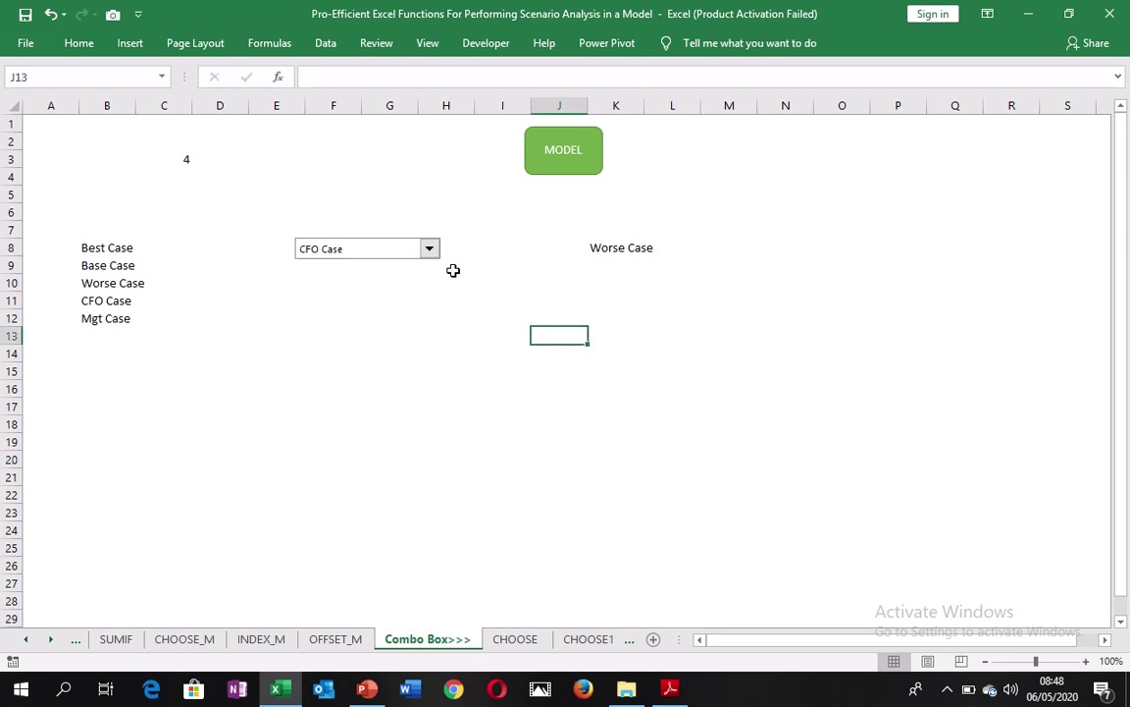
click(508, 367)
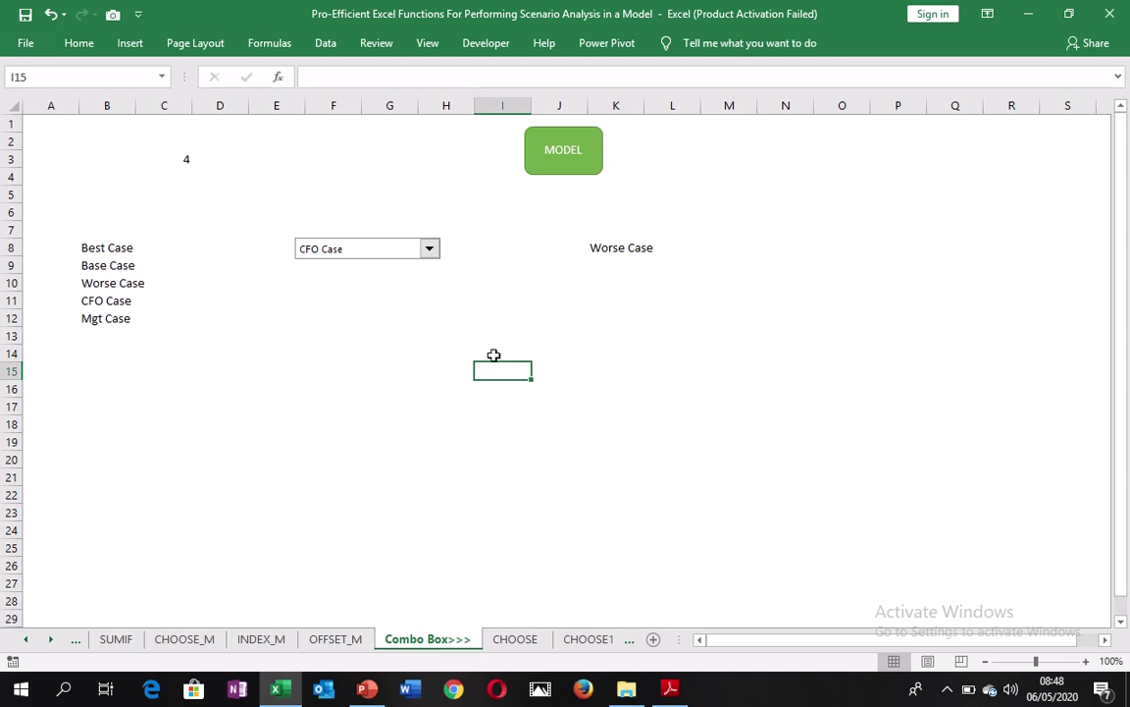
click(378, 284)
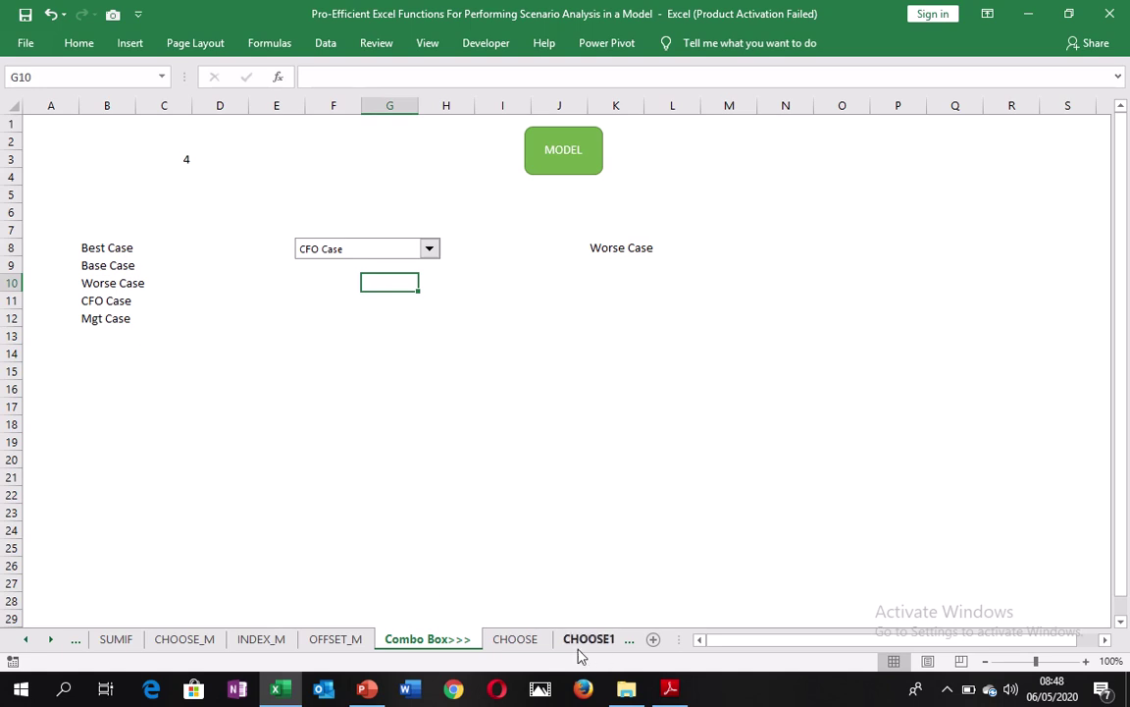
- On the CHOOSE sheet, draw a Form Controls combo box across E7:G7
click(515, 639)
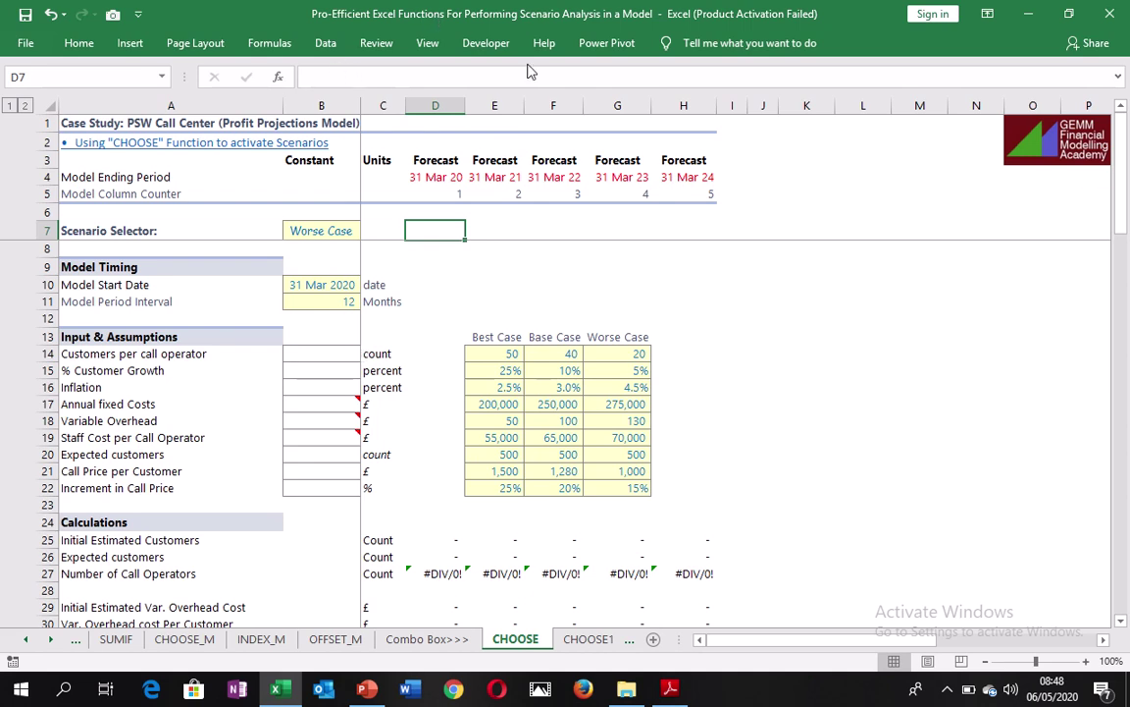
click(488, 44)
click(385, 112)
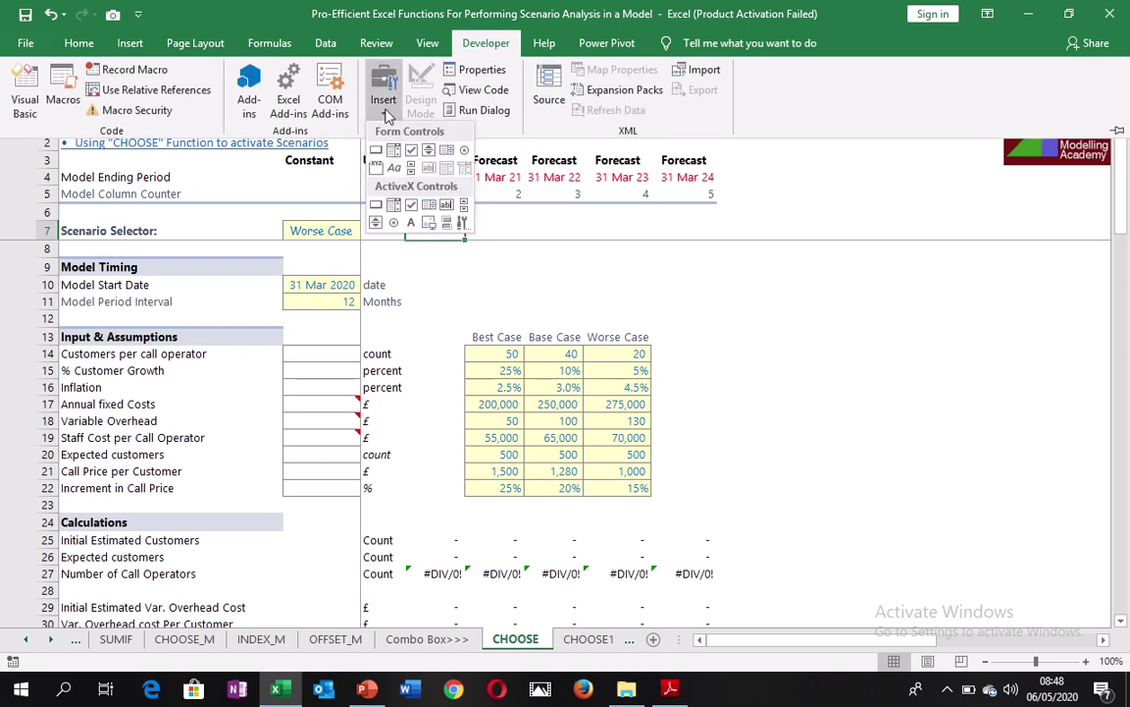
click(393, 150)
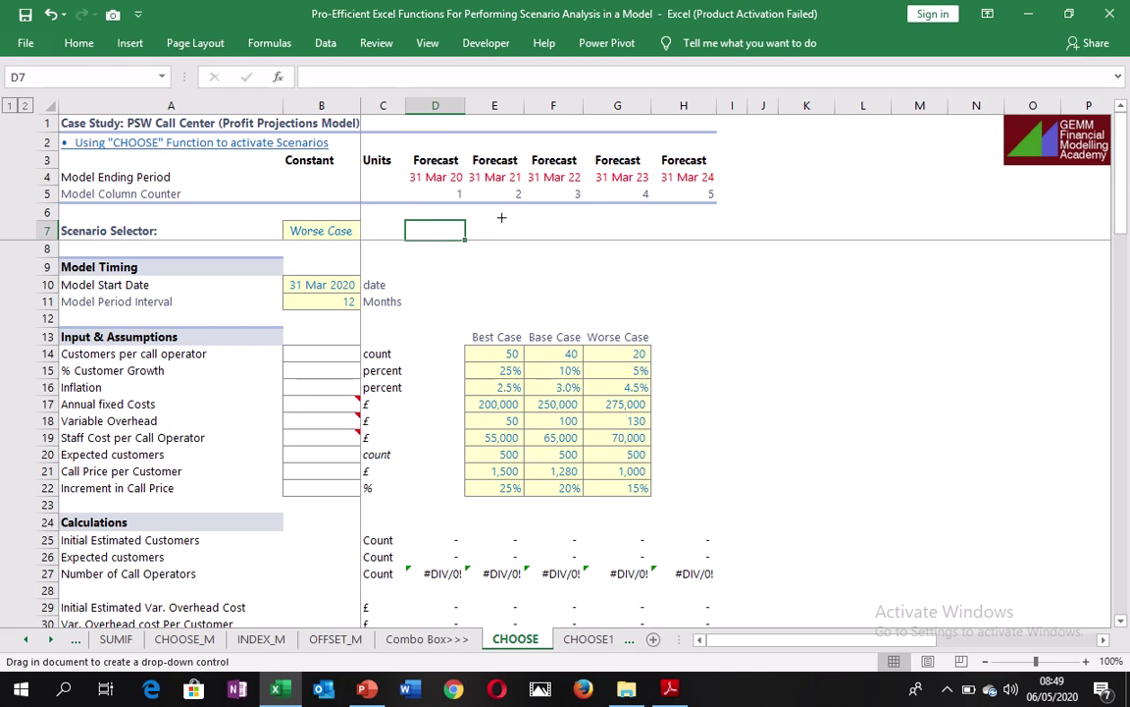
mouse_move(501, 219)
mouse_down()
mouse_move(664, 223)
mouse_move(643, 231)
mouse_up()
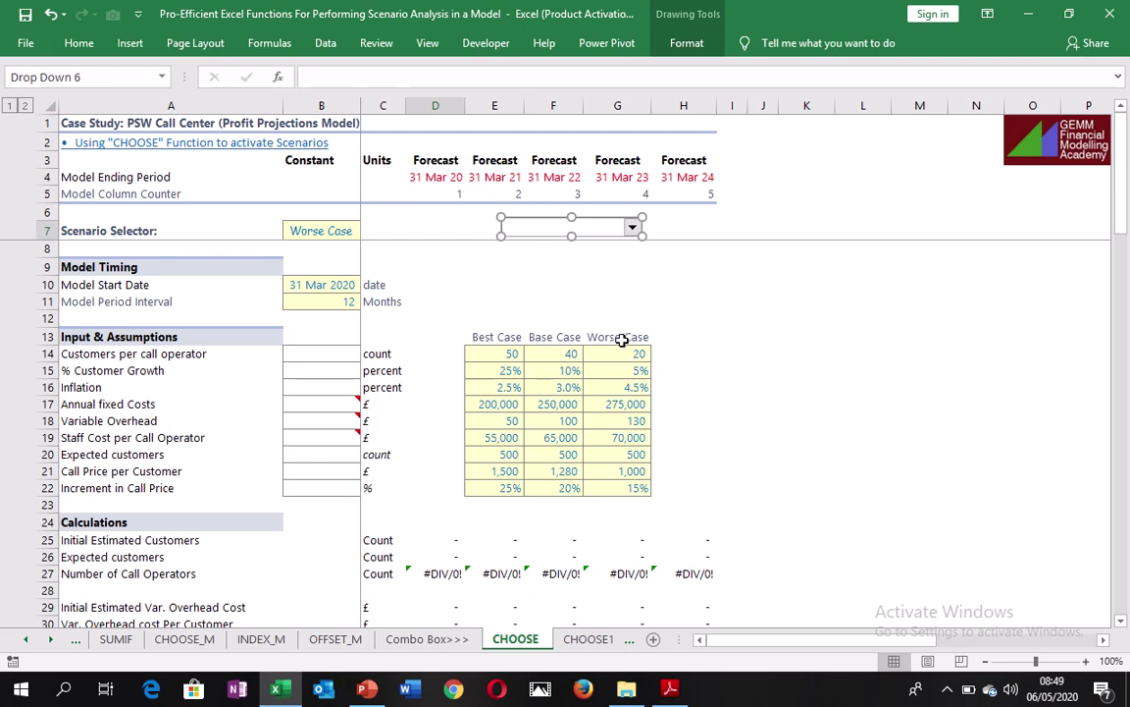
- Deselect the new drop-down and try its list, which is still empty
right_click(613, 227)
click(785, 258)
click(782, 248)
click(634, 230)
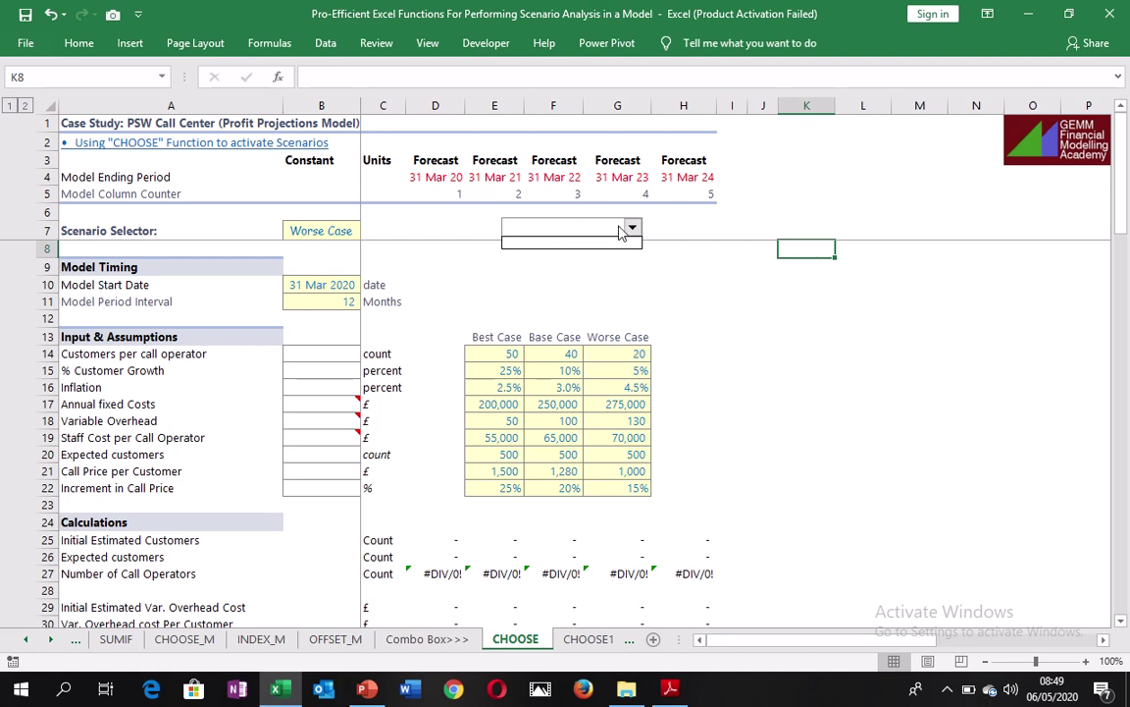
click(621, 232)
- Set the drop-down's input range to $E$13:$G$13 and its cell link to $C$7
right_click(621, 232)
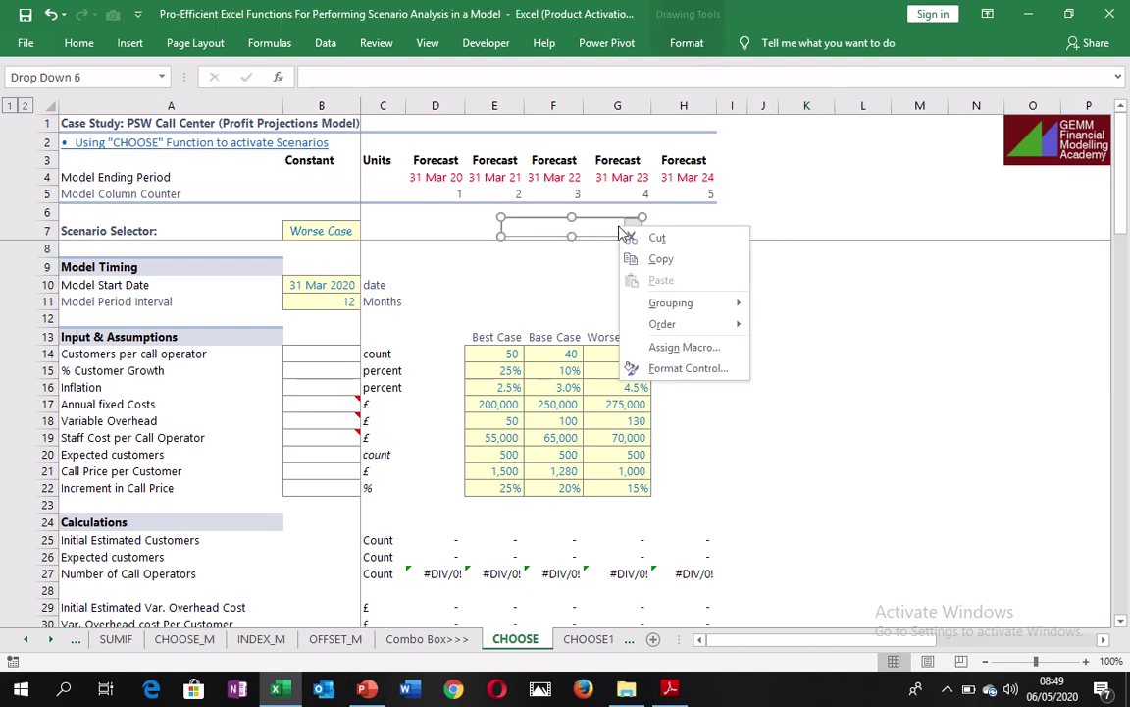
click(648, 369)
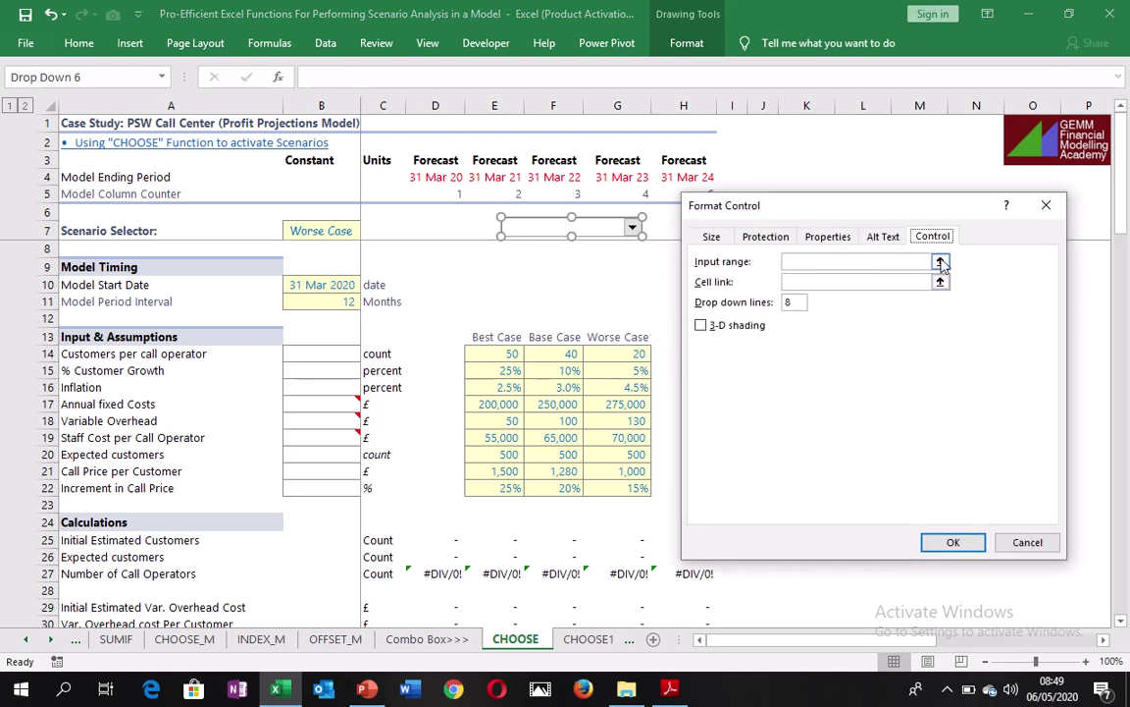
click(906, 261)
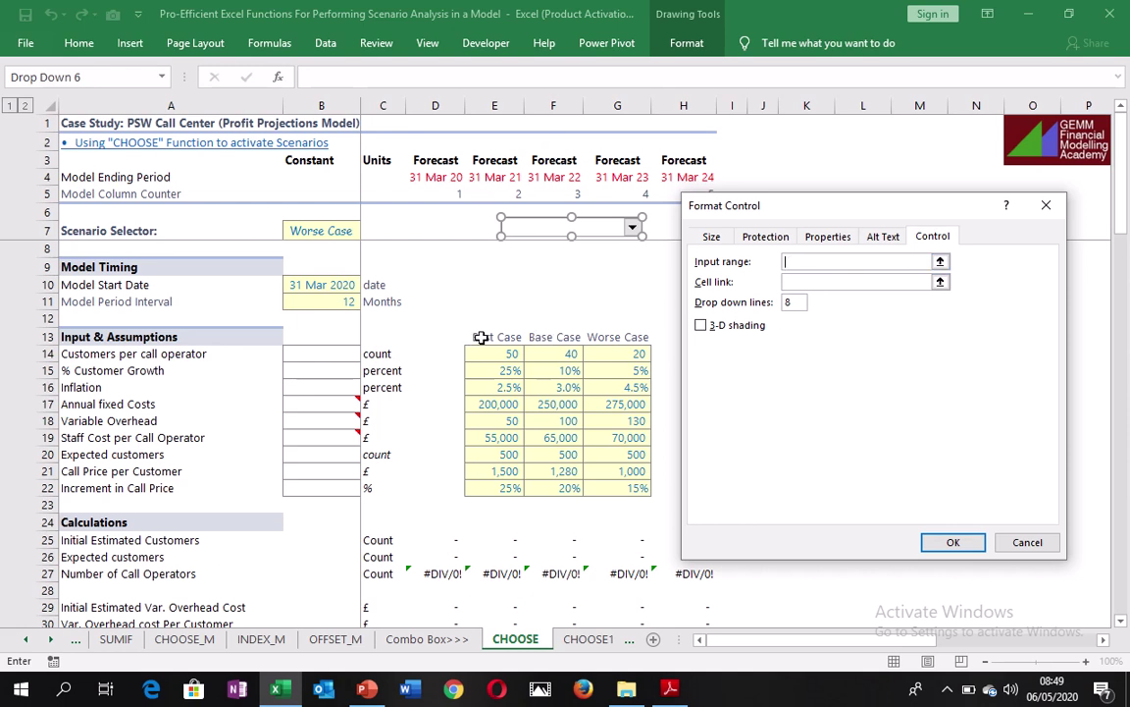
drag(481, 336, 626, 336)
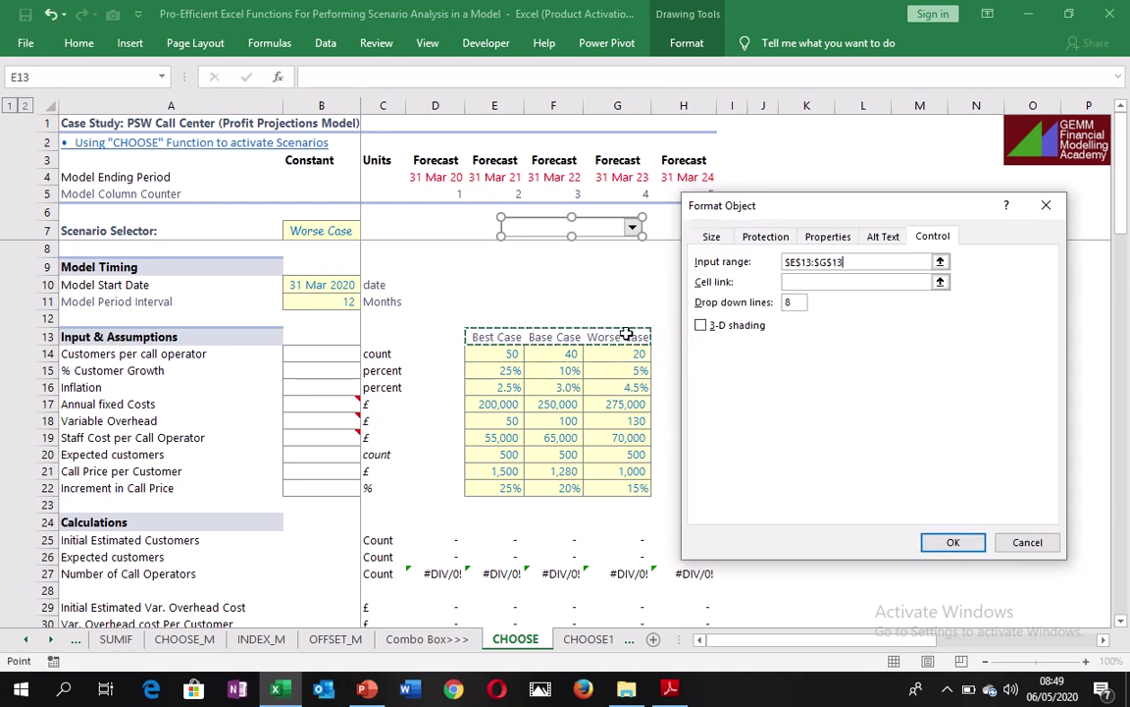
click(804, 282)
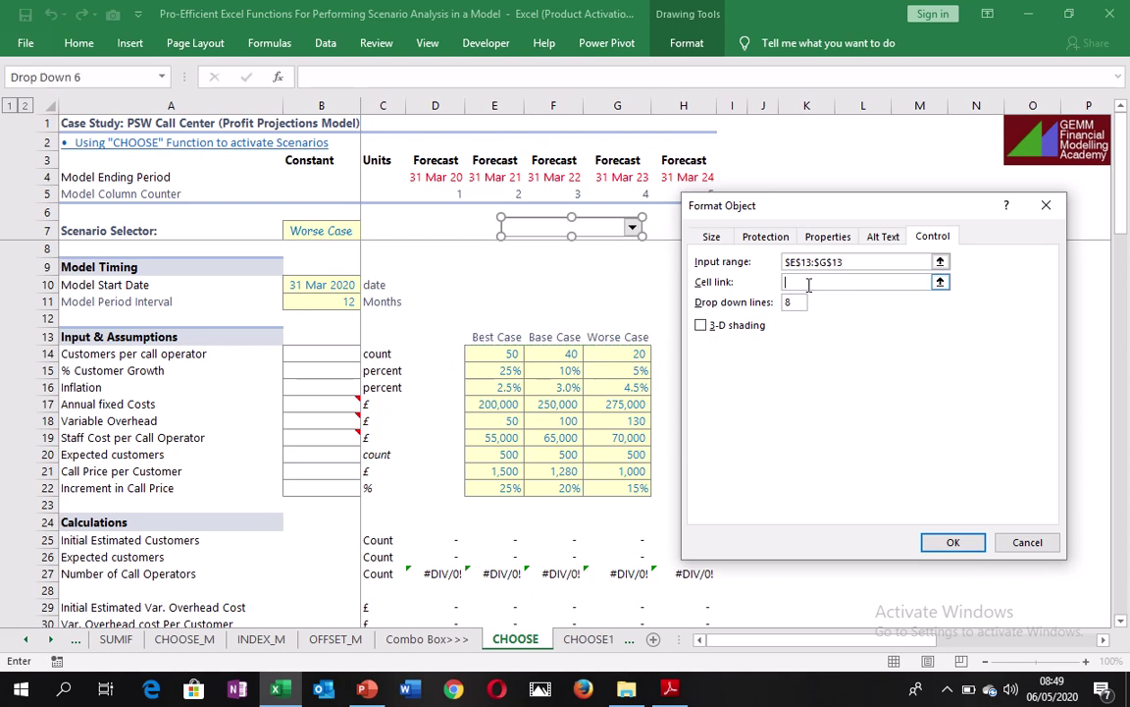
click(396, 230)
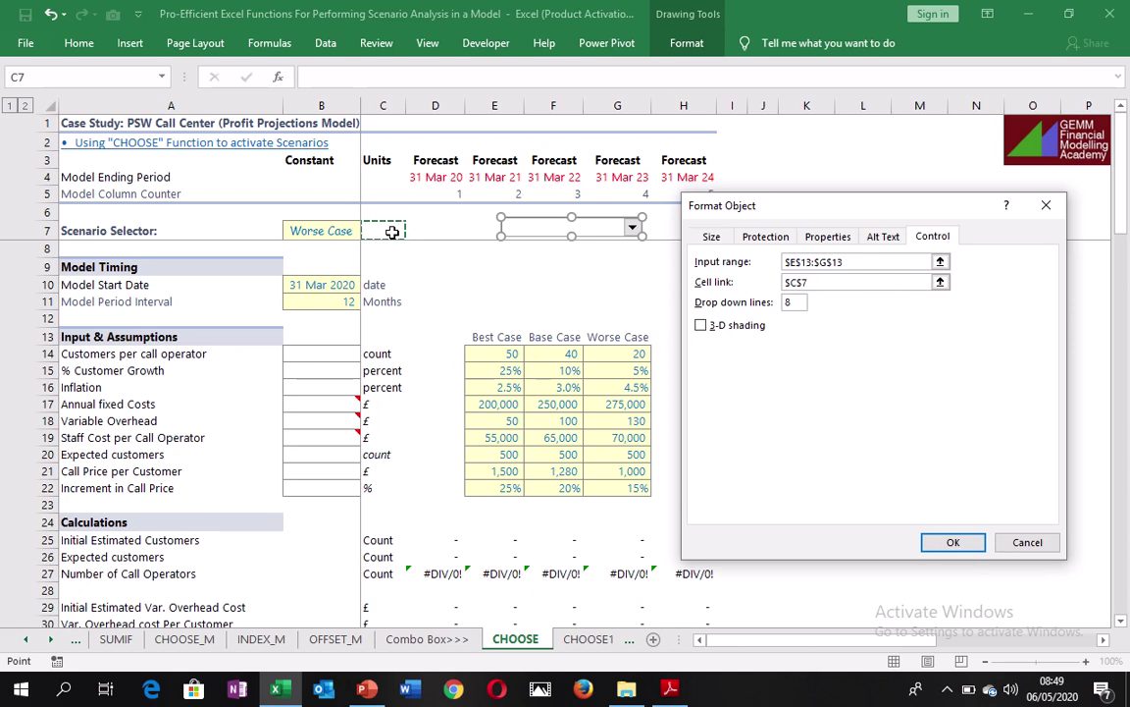
click(945, 541)
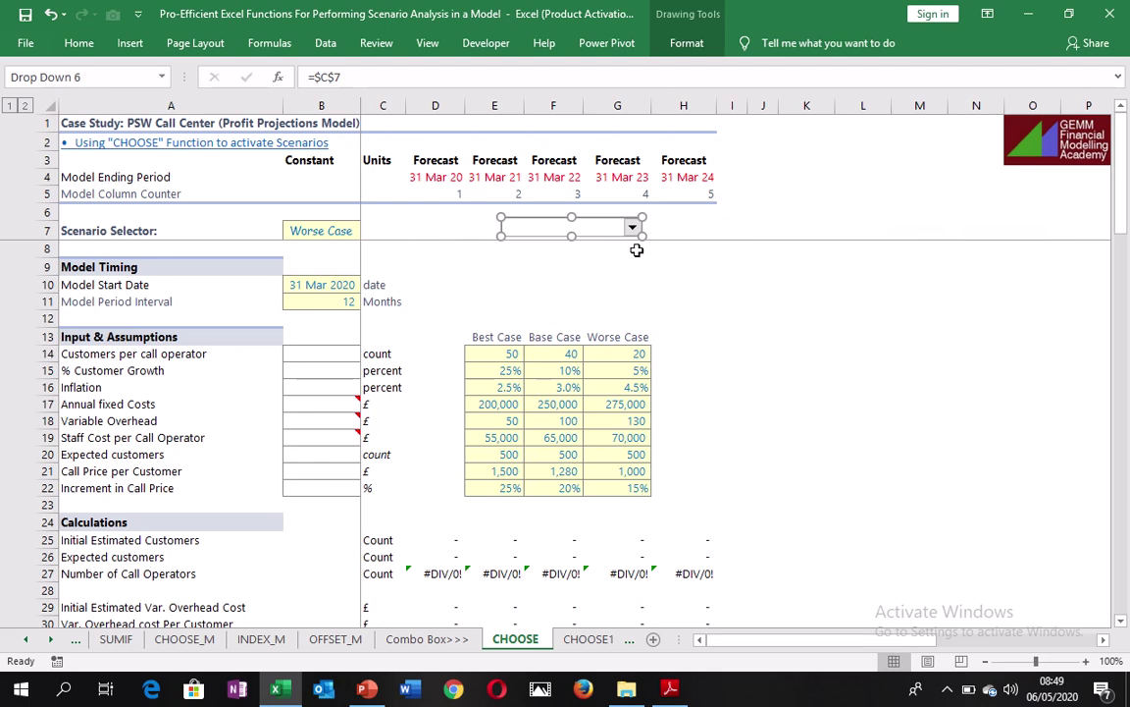
- Pick Best Case in the scenario drop-down so C7 reads 1
click(692, 235)
click(765, 228)
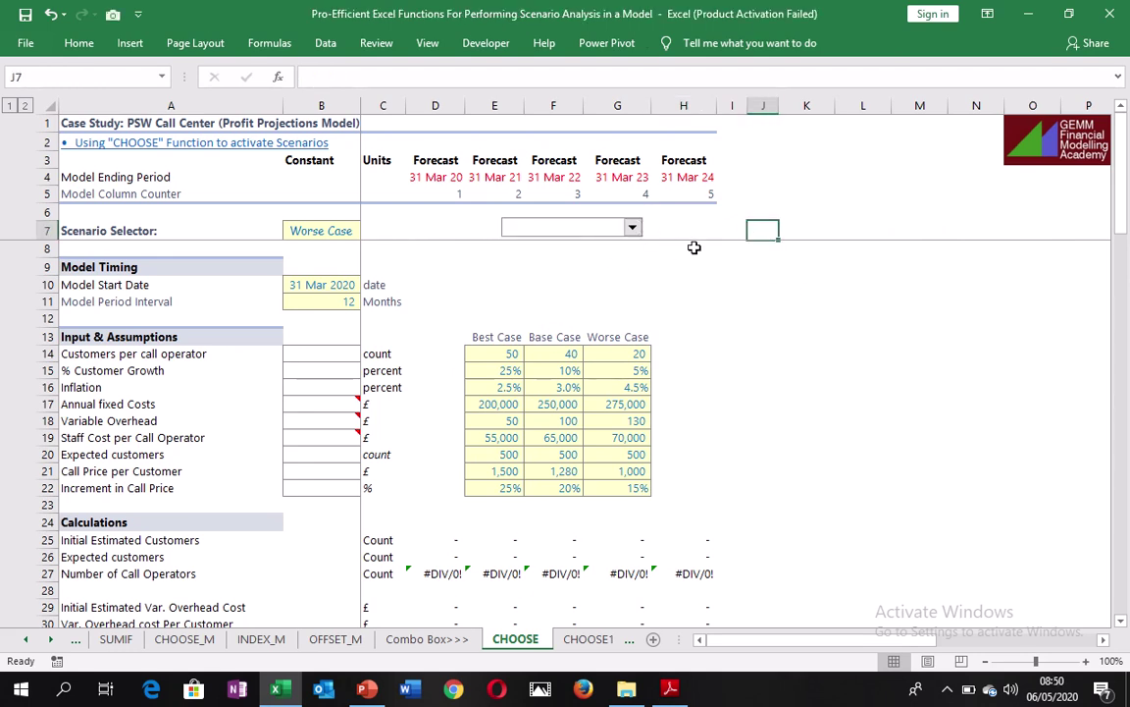
click(633, 227)
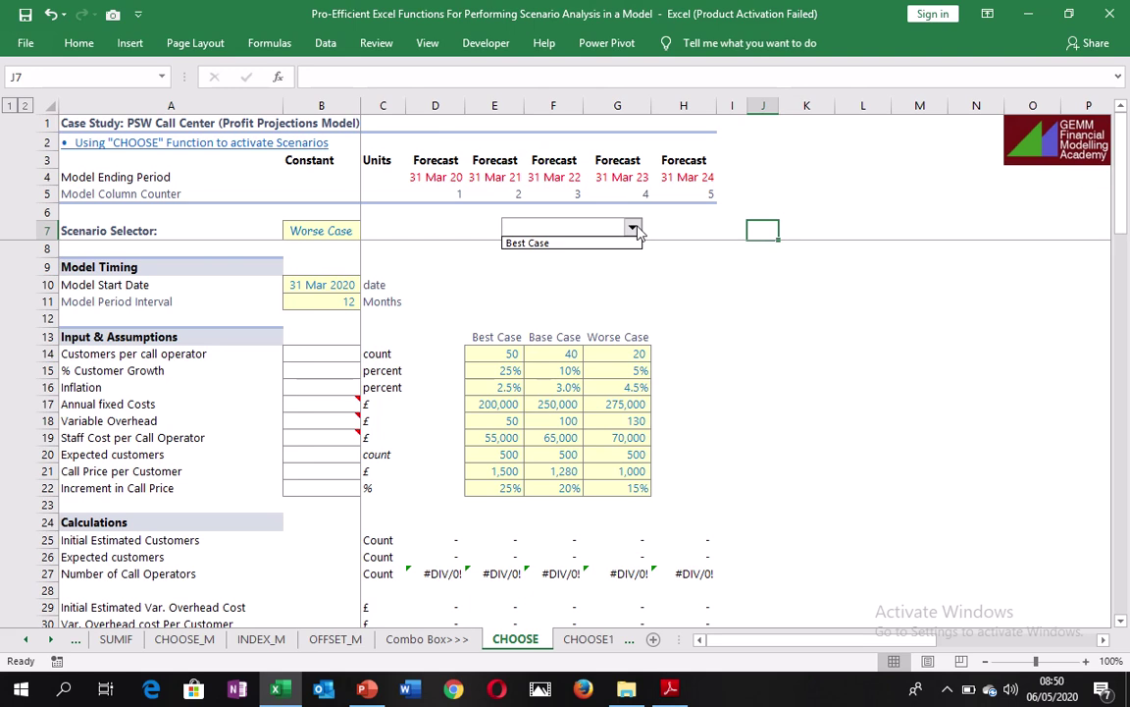
click(606, 243)
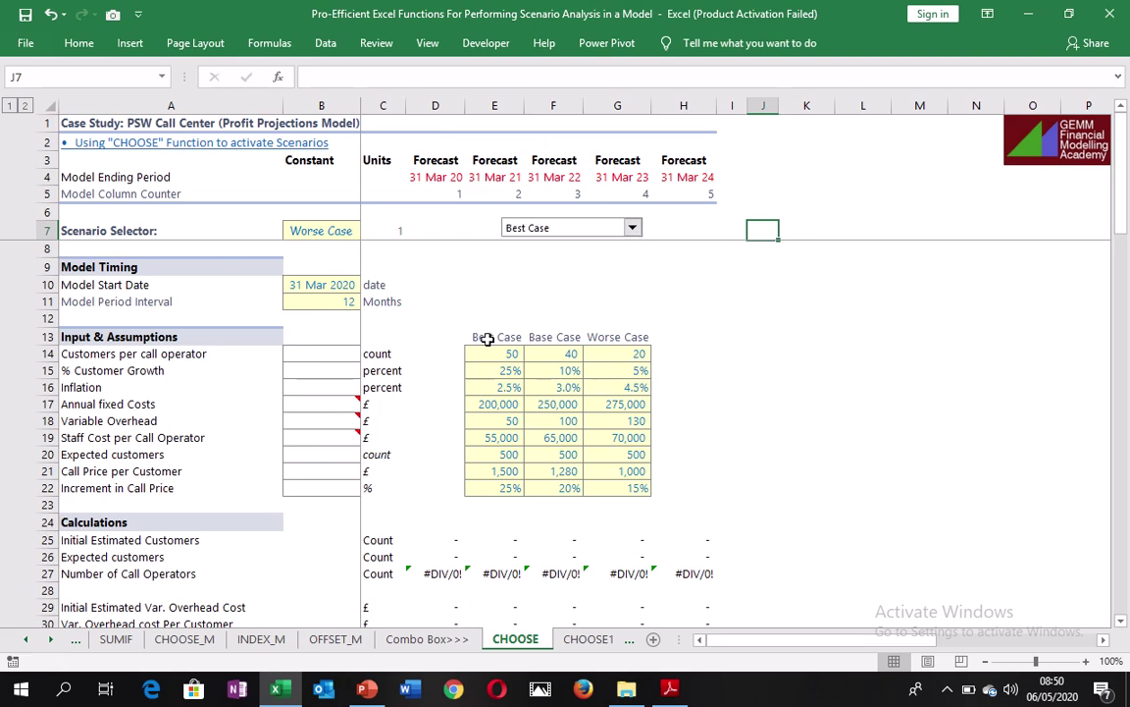
- Reselect the E13:G13 scenario headers to check the drop-down's list source
drag(488, 337, 625, 337)
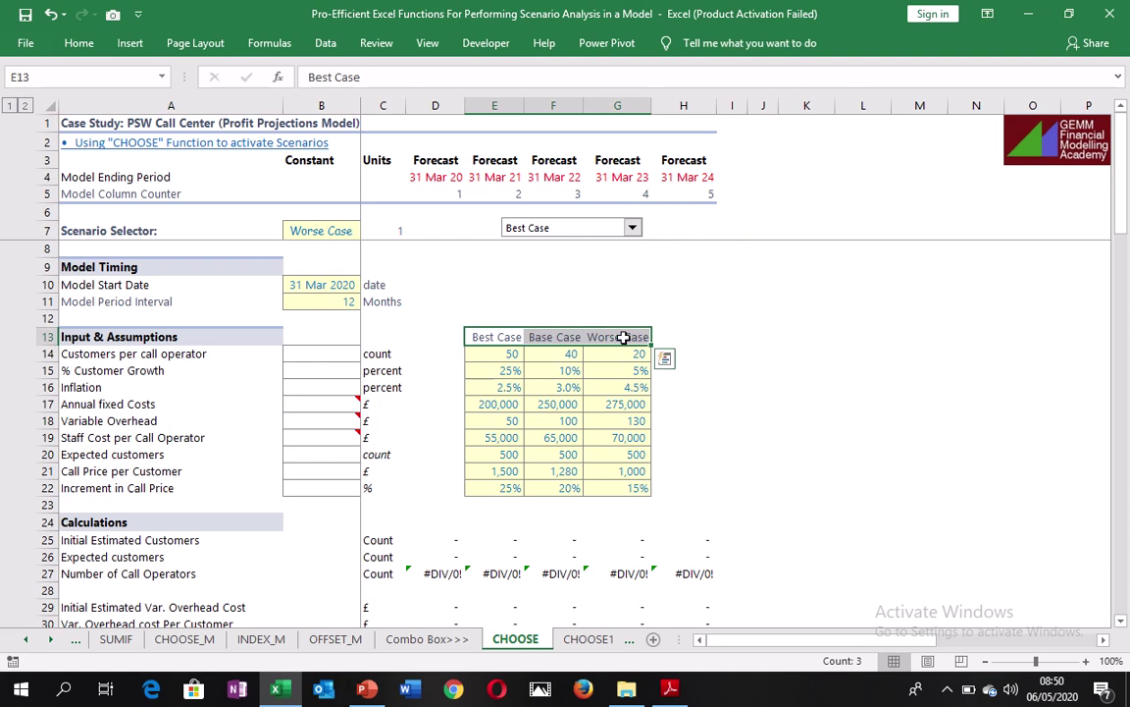
click(632, 230)
click(692, 271)
click(693, 267)
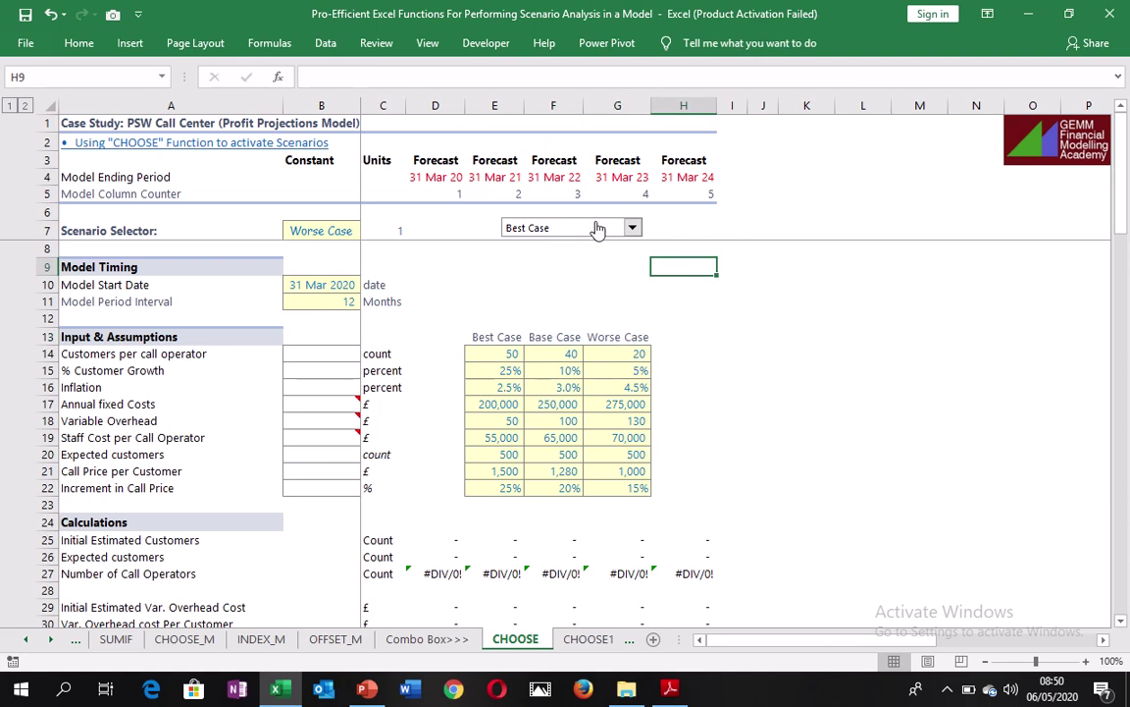
drag(480, 337, 619, 338)
drag(656, 284, 729, 396)
drag(791, 252, 807, 355)
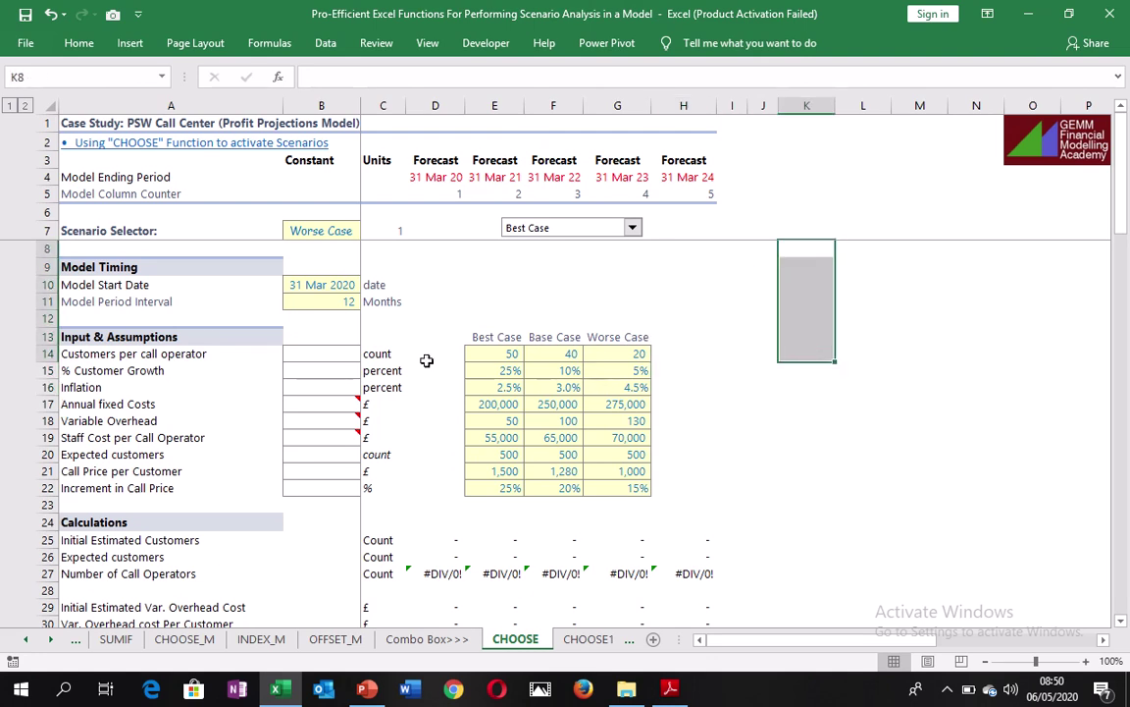
drag(471, 335, 633, 336)
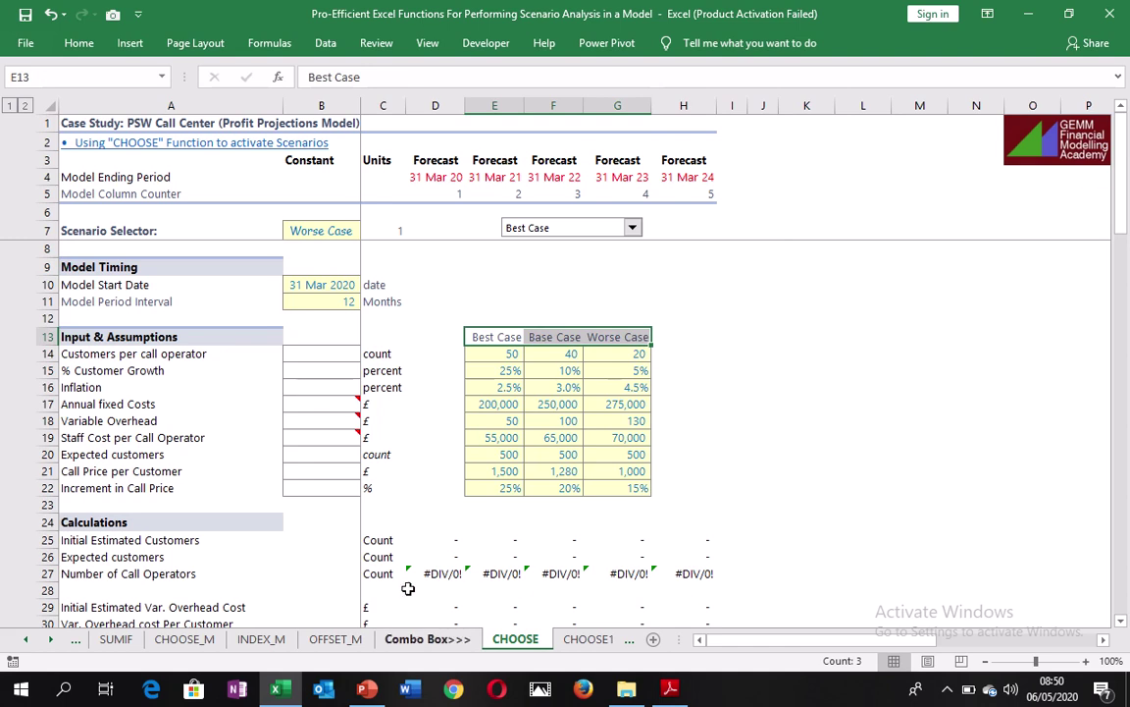
click(553, 285)
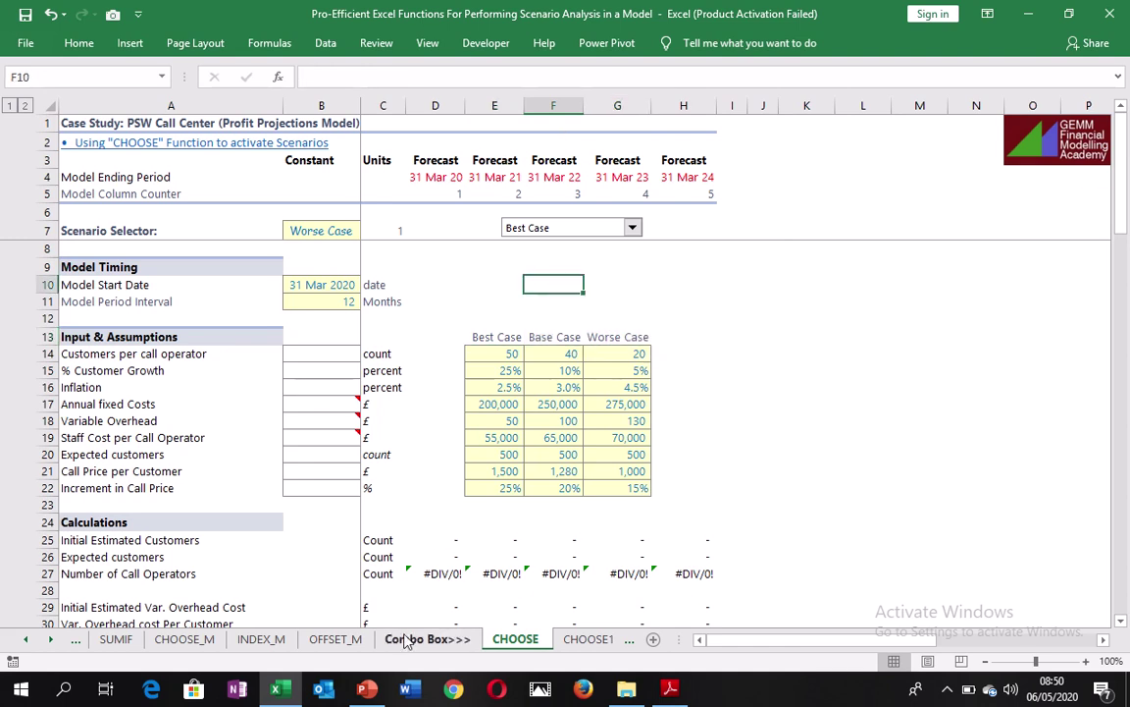
- Review the scenario names in B8:B12 on the Combo Box>>> sheet, then return to CHOOSE
click(404, 641)
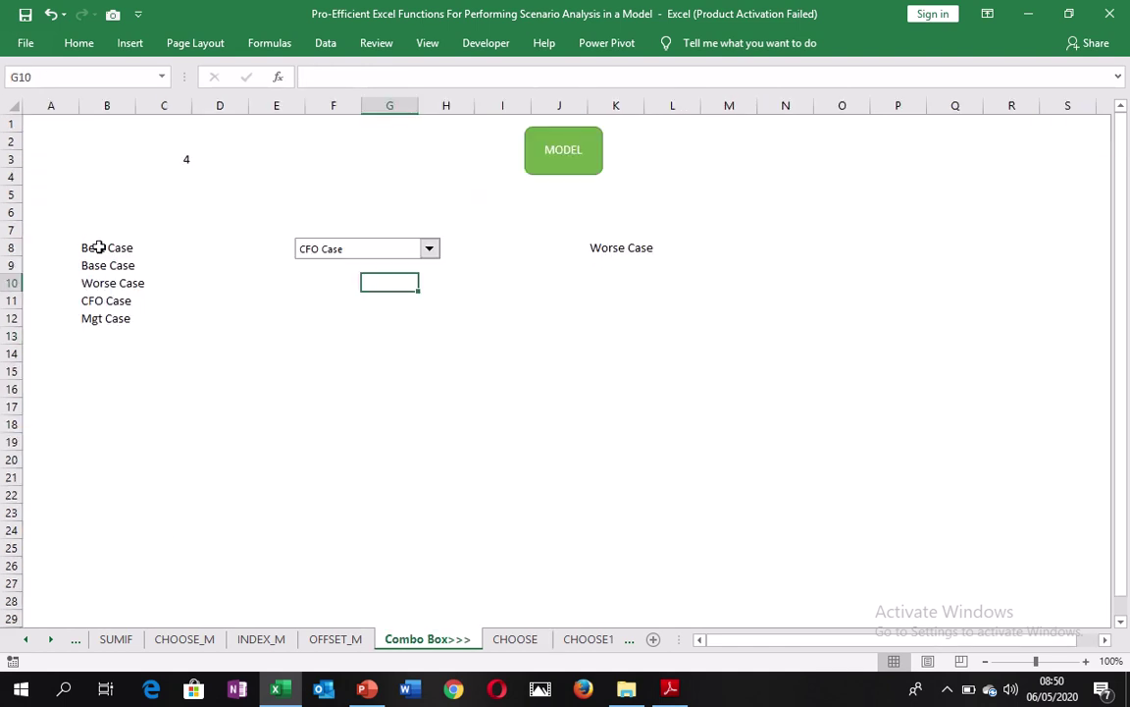
click(103, 248)
drag(103, 248, 106, 318)
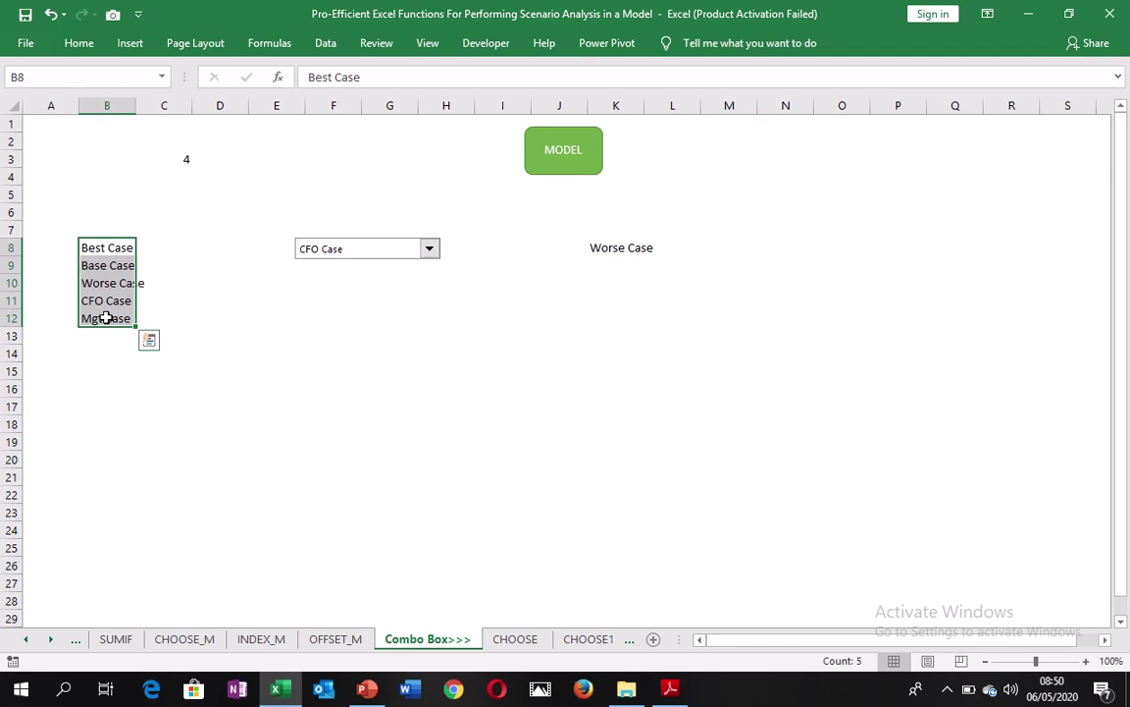
click(515, 640)
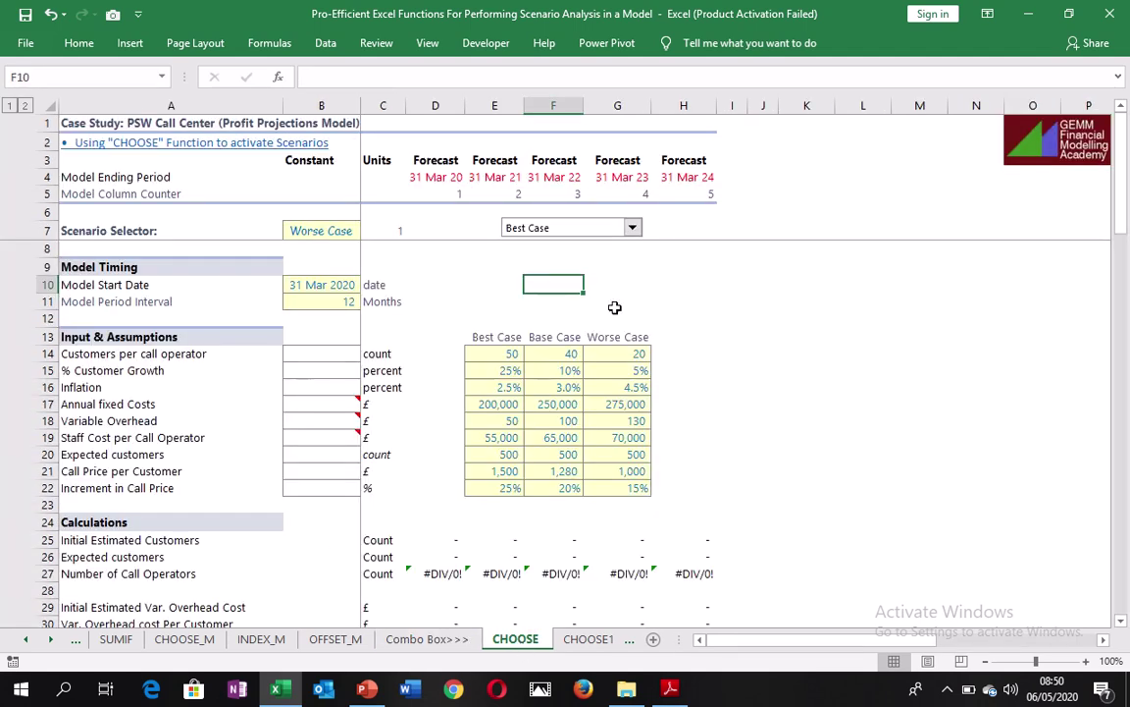
- Change the drop-down's input range to the scenario names B8:B10 on the Combo Box>>> sheet
right_click(629, 228)
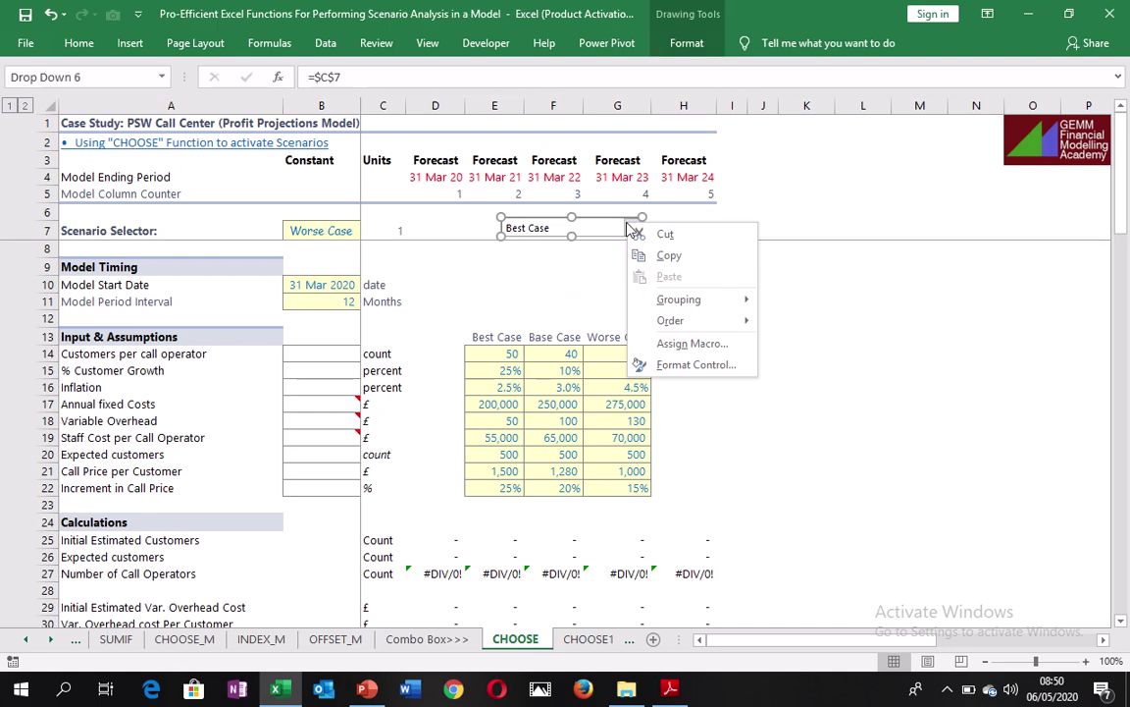
click(698, 365)
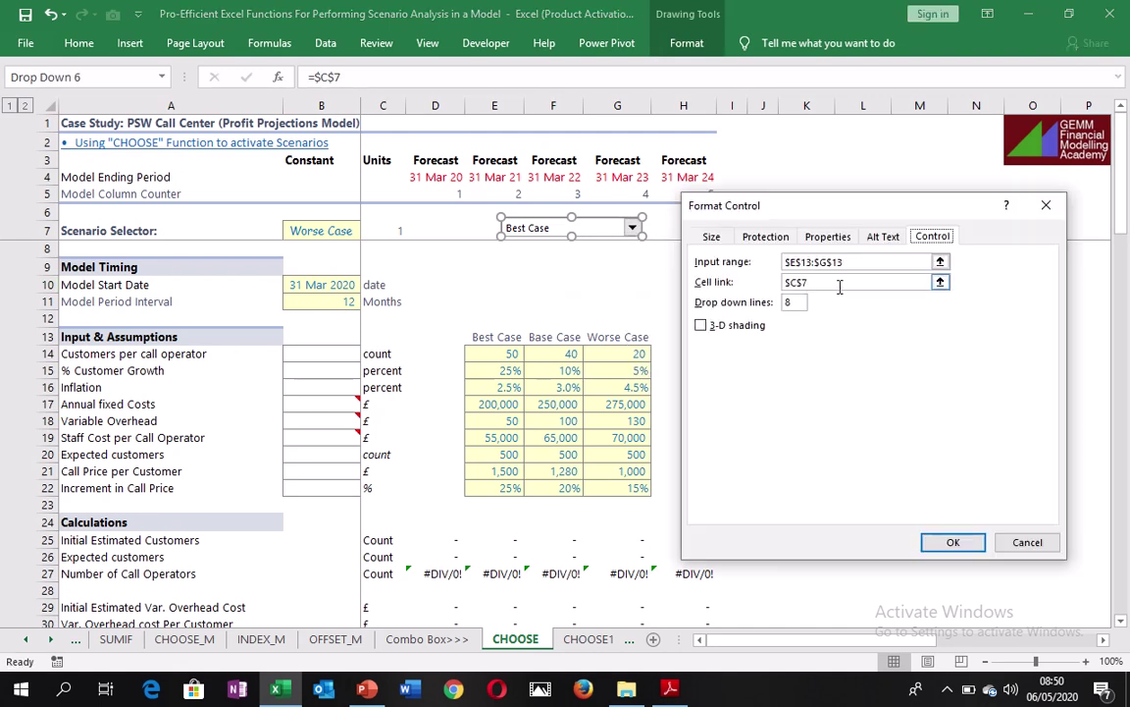
click(940, 262)
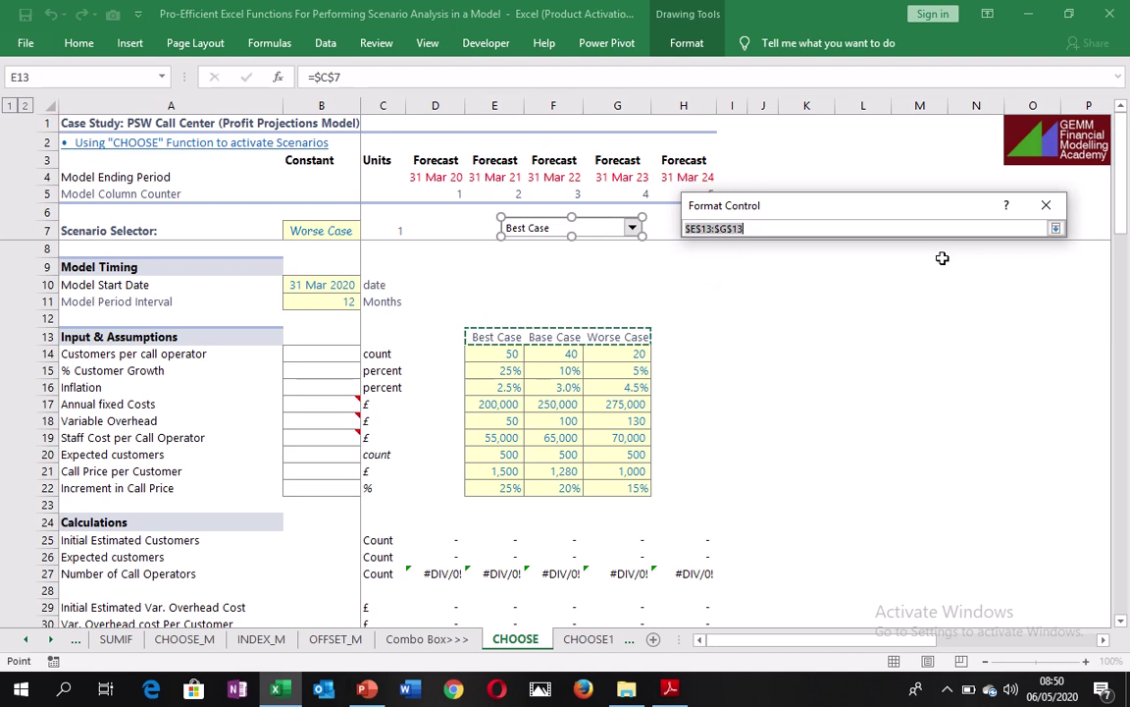
click(427, 639)
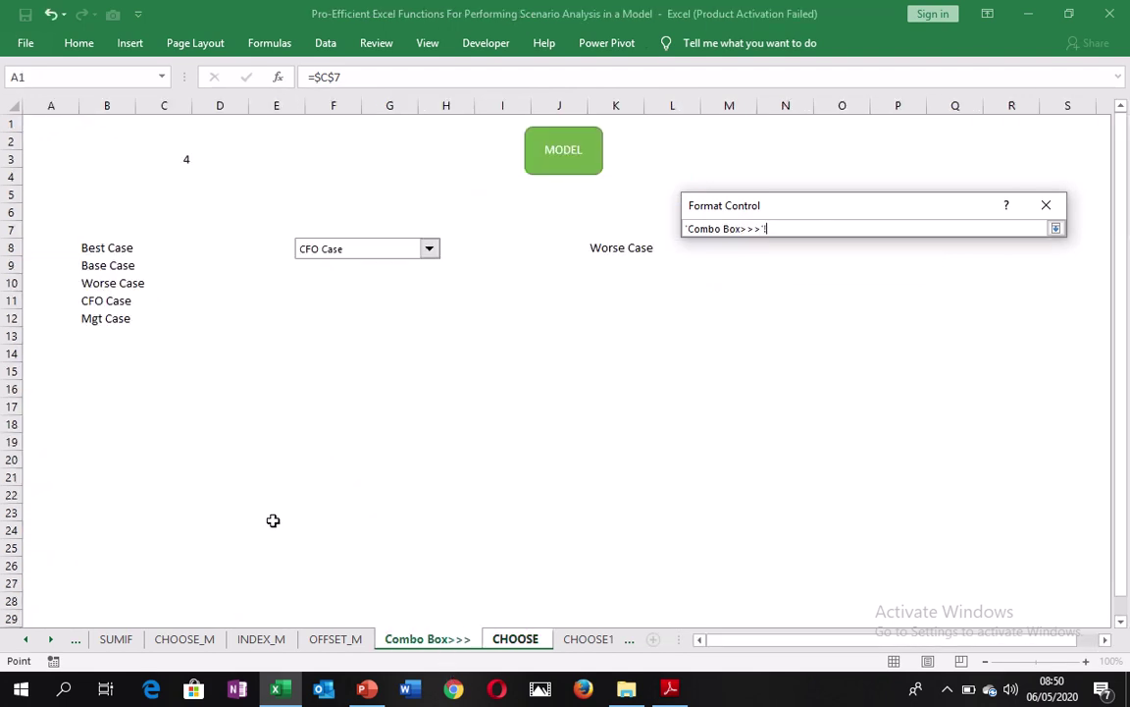
drag(91, 245, 147, 283)
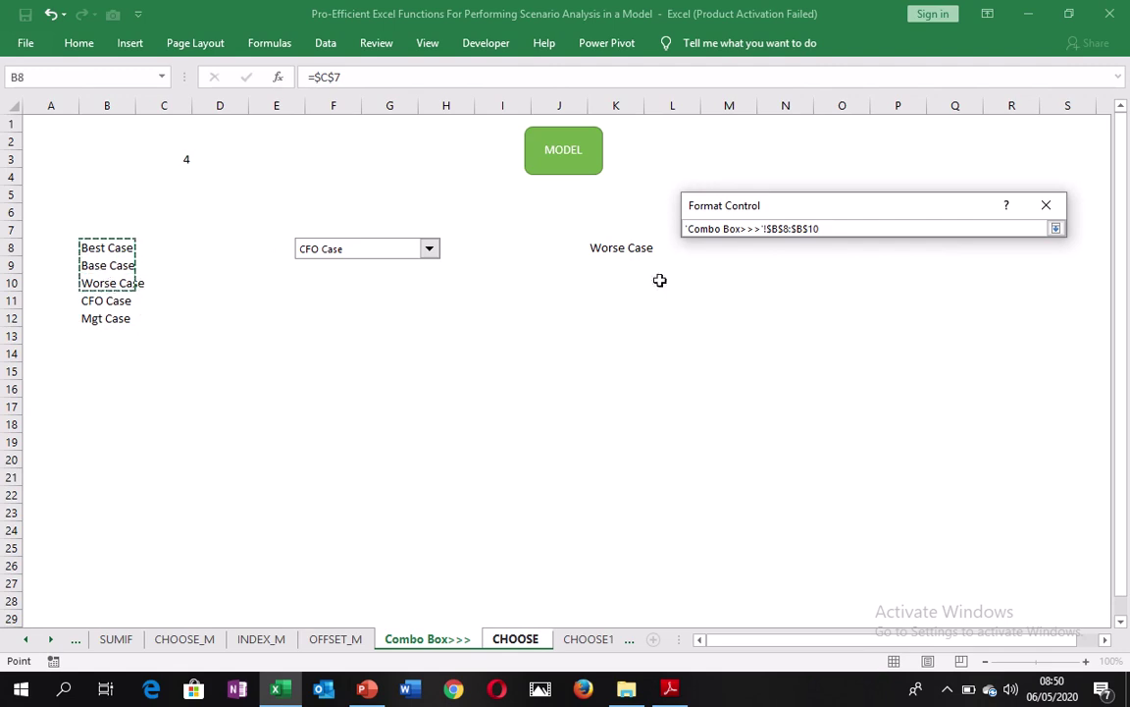
click(1056, 228)
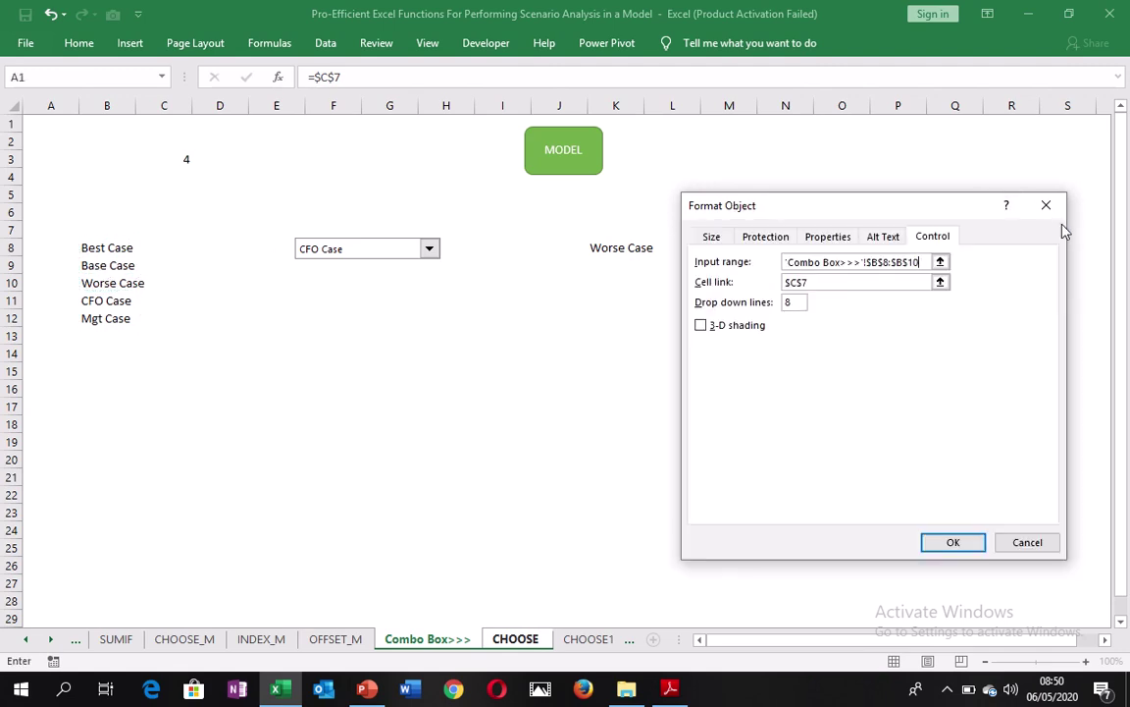
click(948, 543)
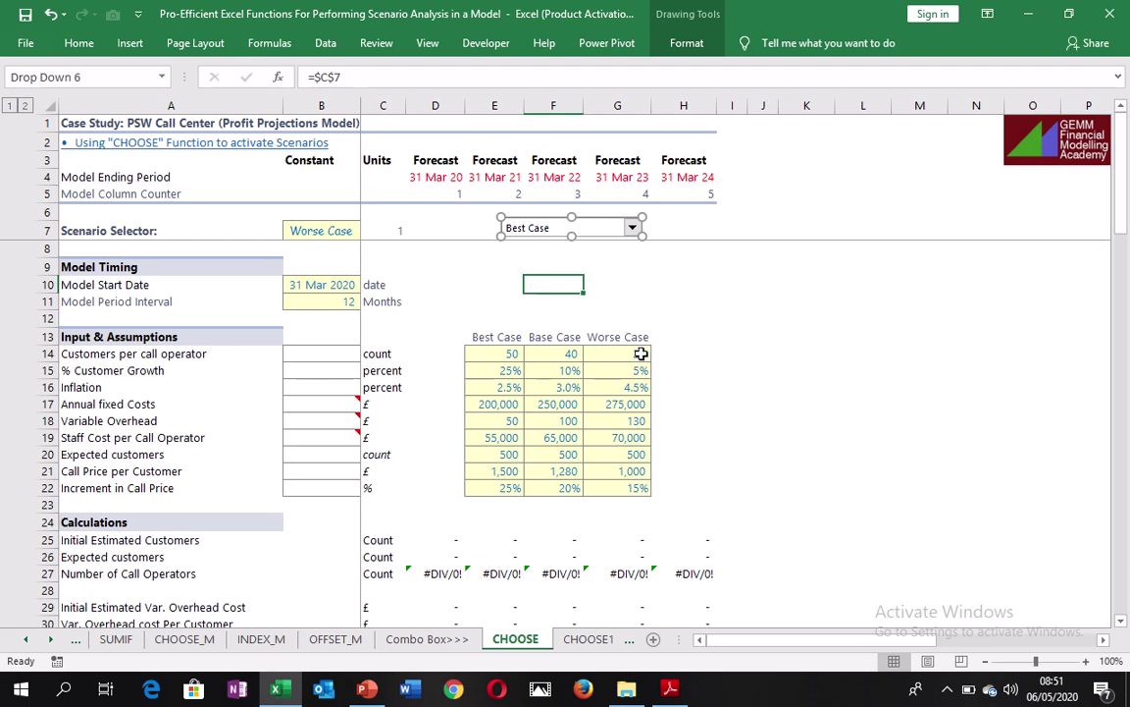
click(697, 278)
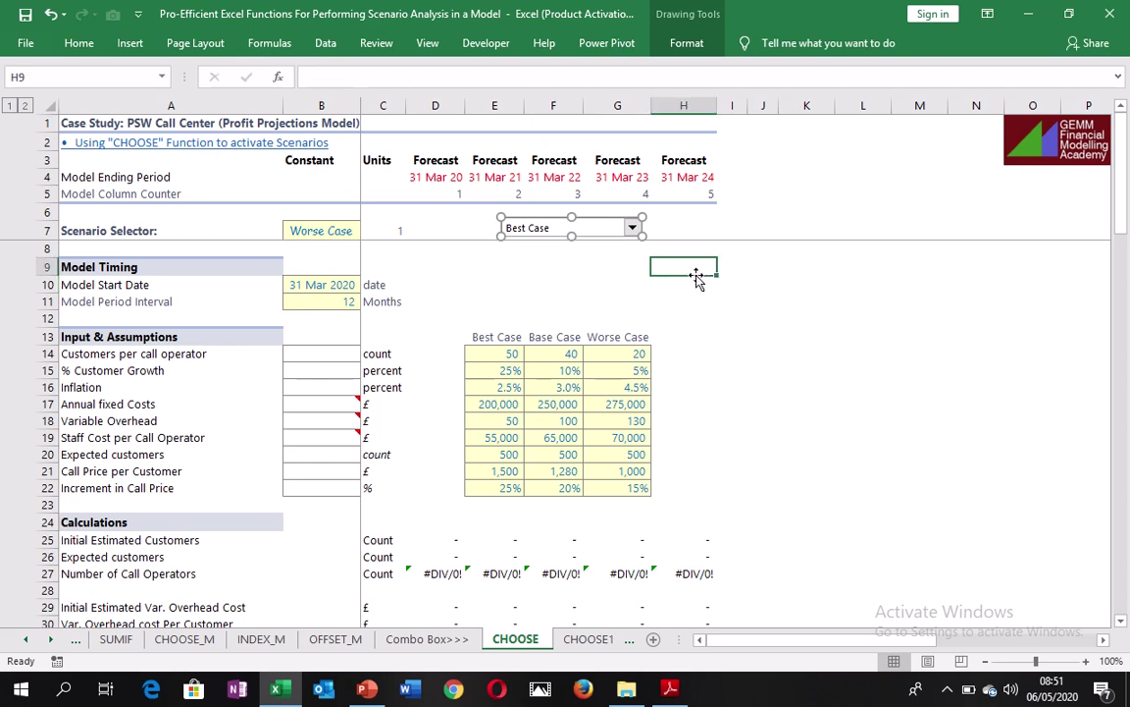
- Cycle the drop-down through Worse Case and Best Case, ending on Base Case so C7 reads 2
click(631, 233)
click(597, 265)
click(632, 228)
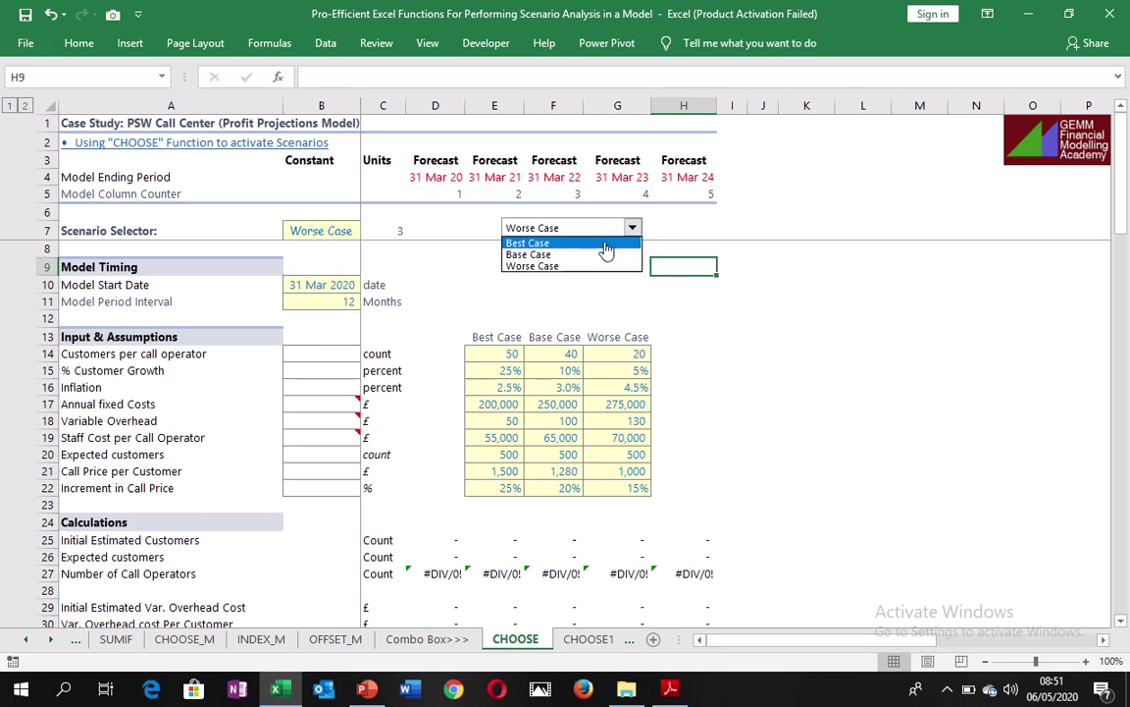
click(599, 241)
click(389, 229)
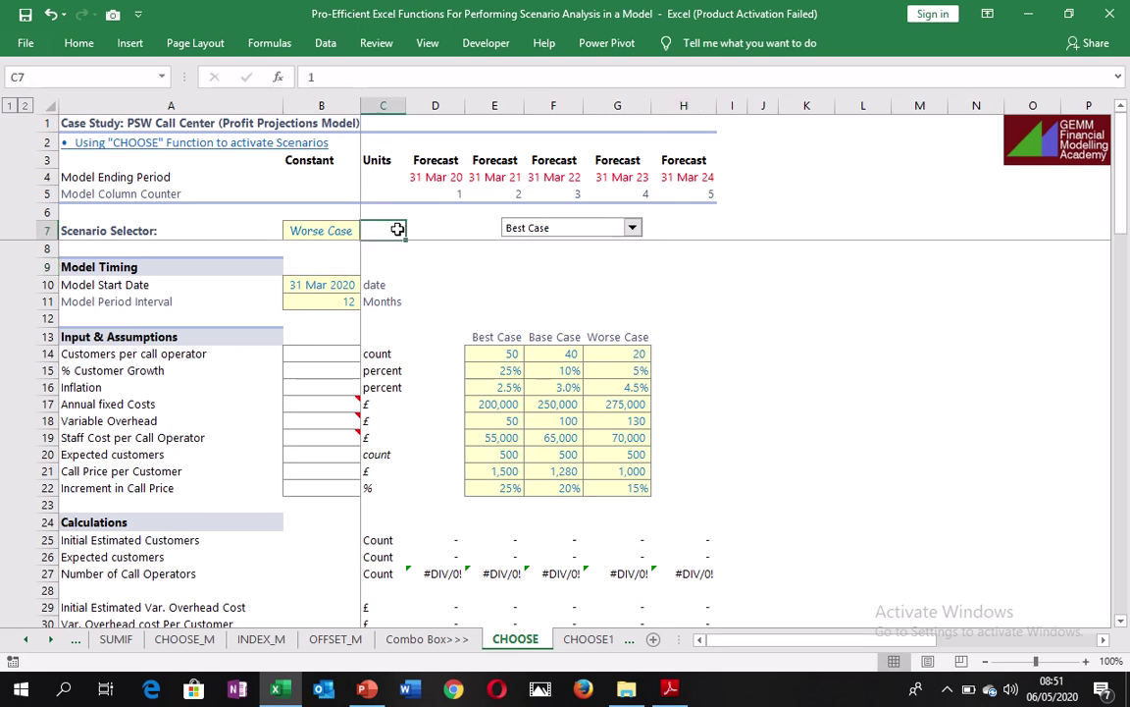
click(632, 228)
click(621, 255)
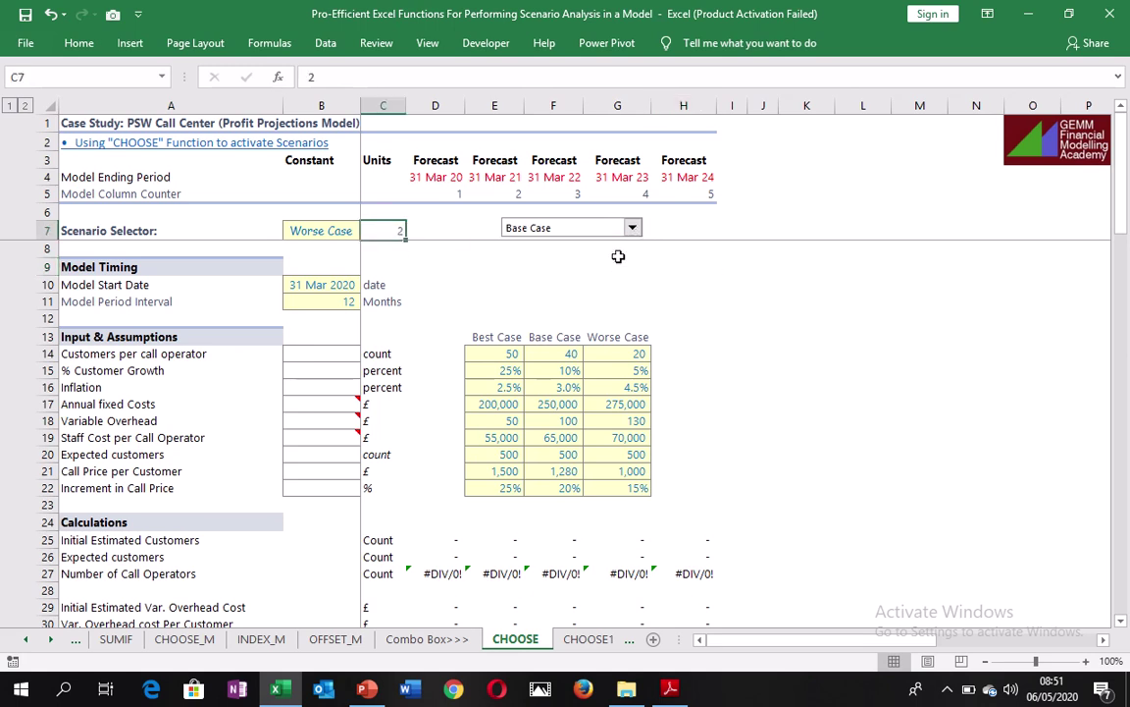
click(438, 269)
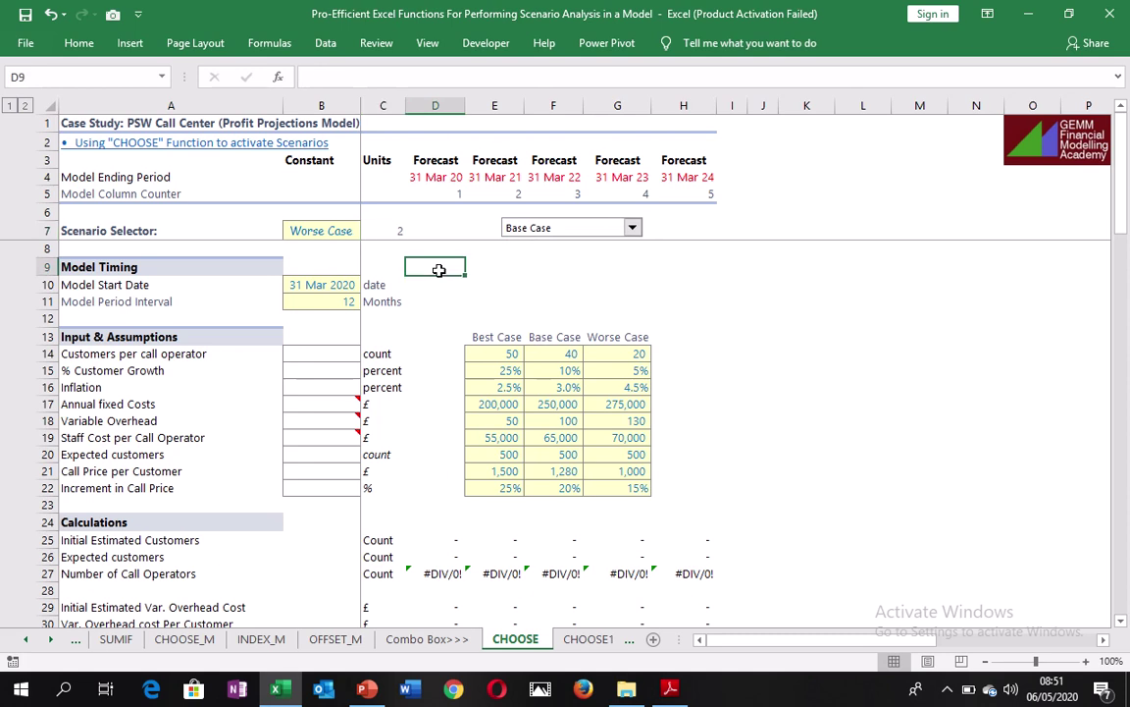
- Set B7's data validation to Any value and delete its Worse Case entry
click(330, 230)
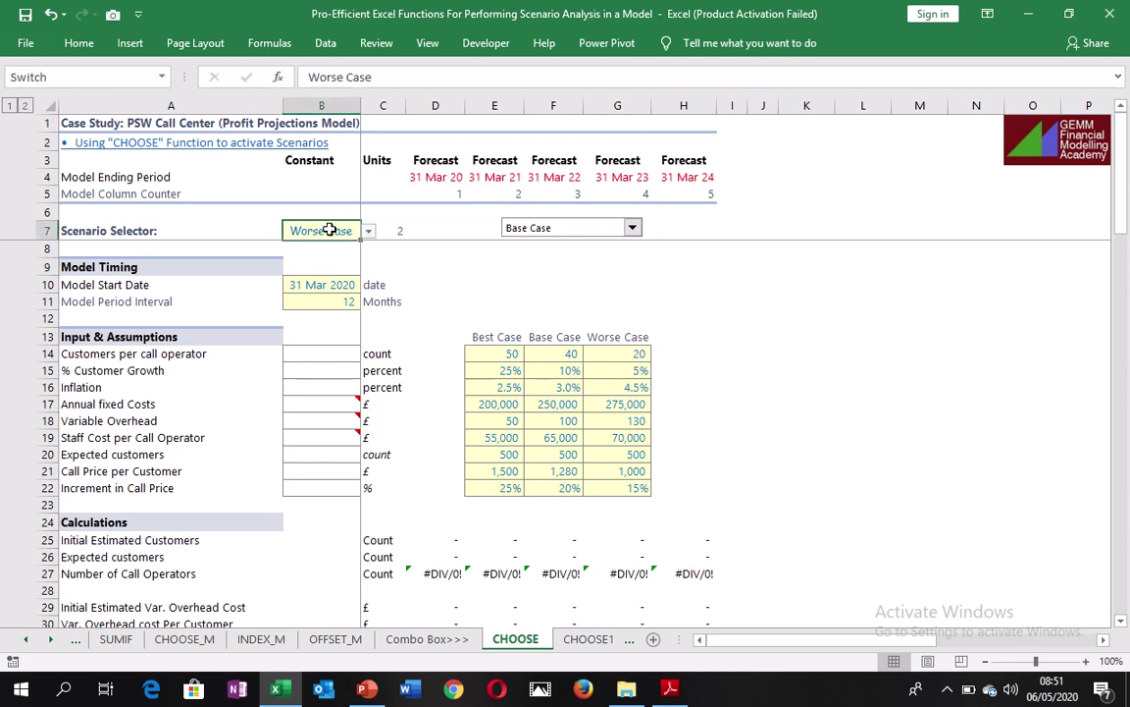
click(368, 231)
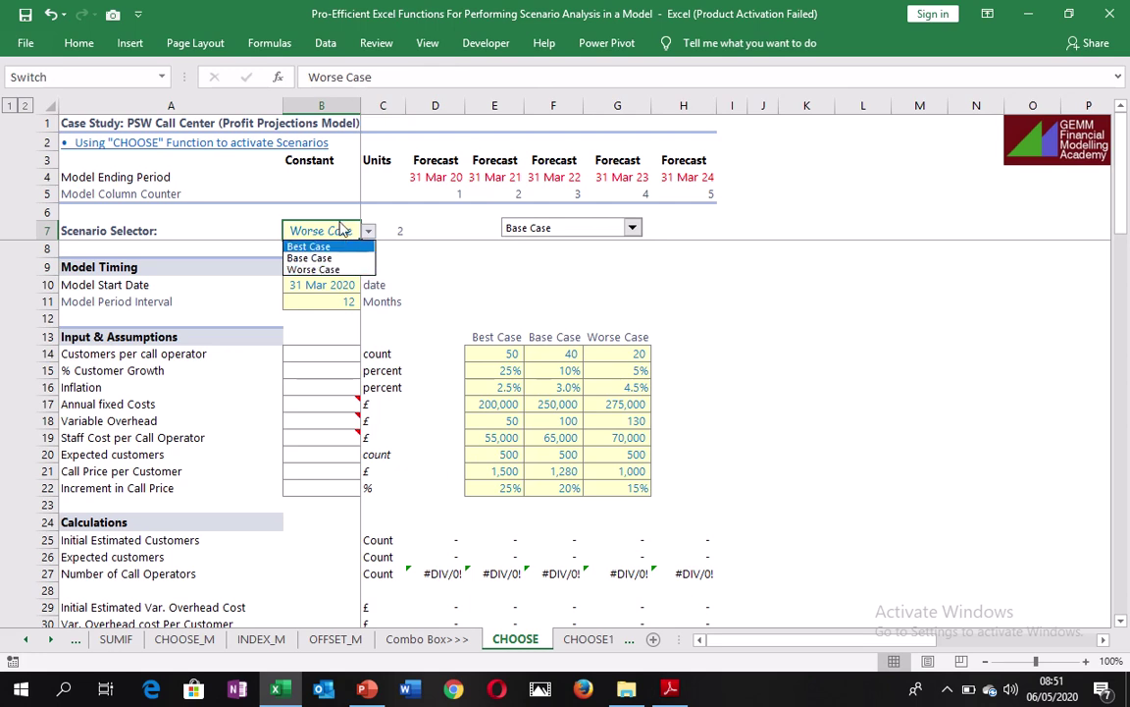
click(341, 227)
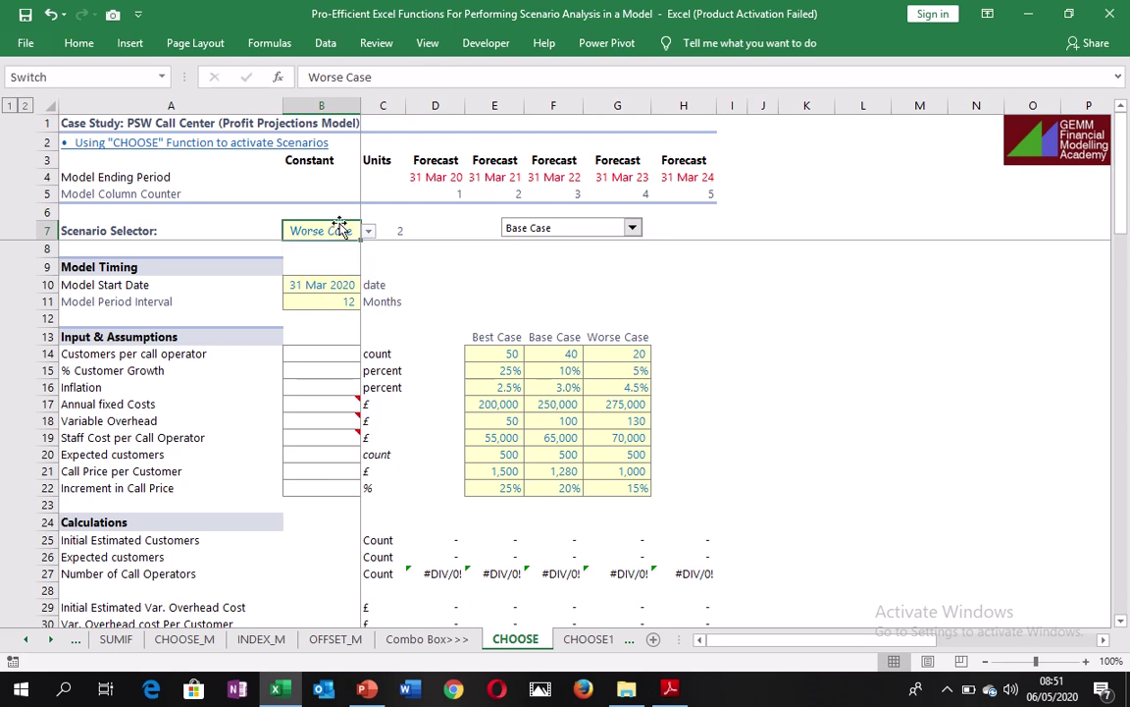
click(328, 43)
click(653, 109)
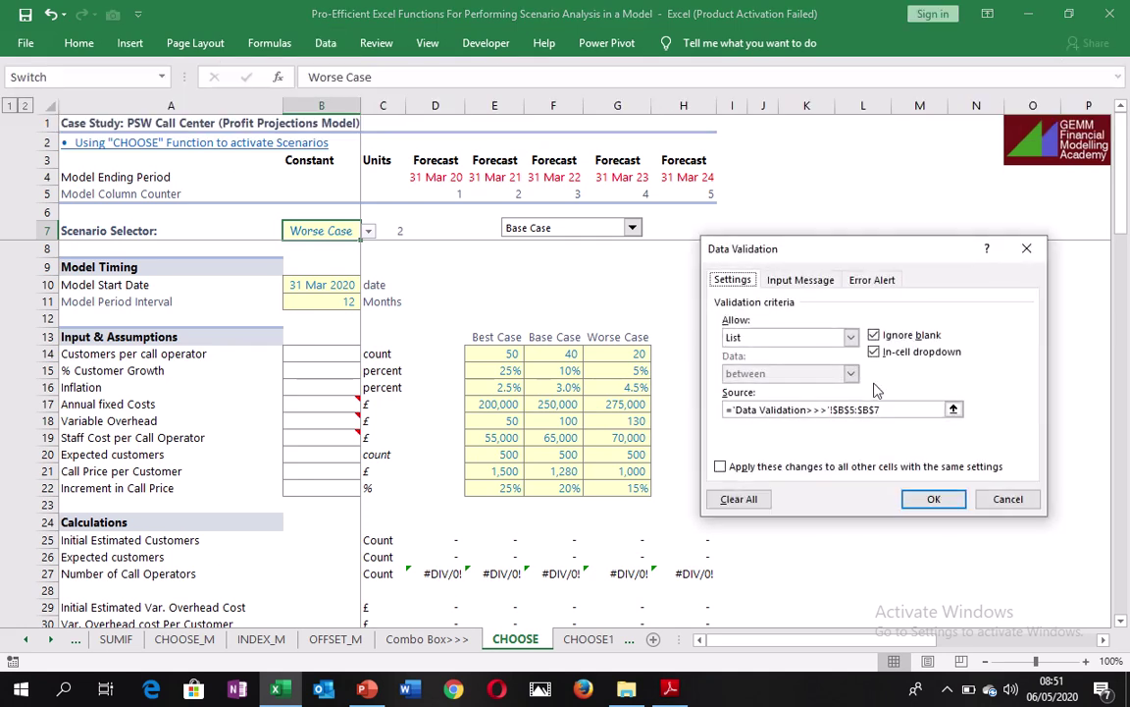
click(850, 337)
click(806, 353)
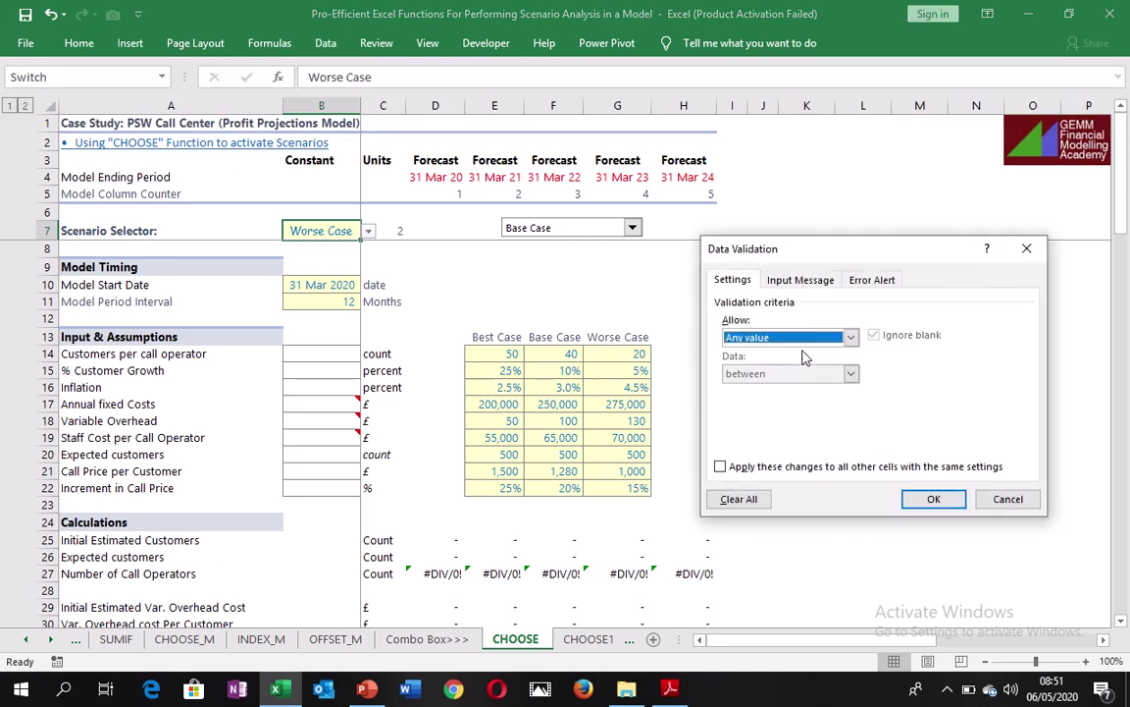
click(935, 499)
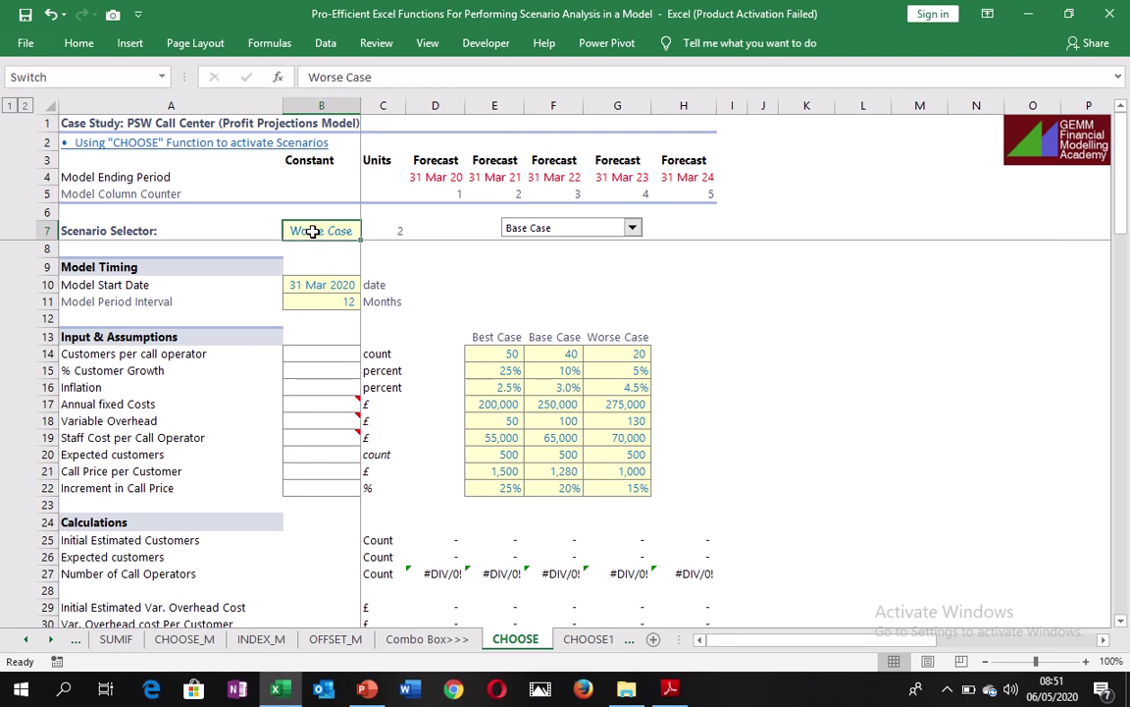
key(Delete)
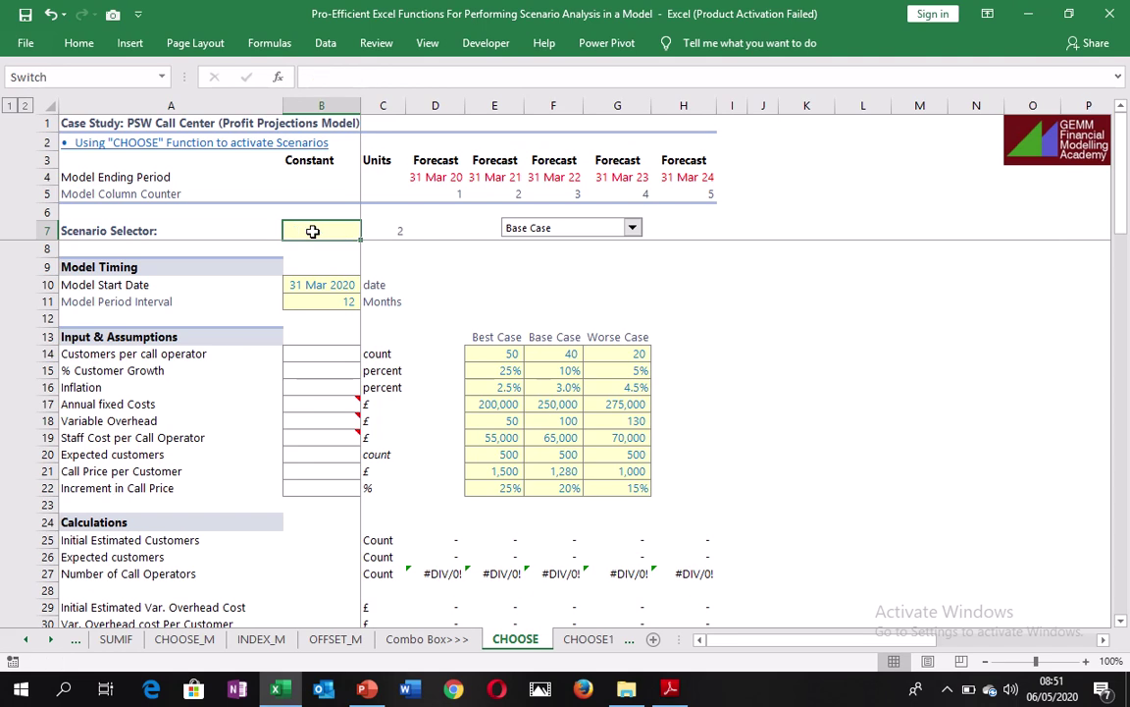
- Move the scenario switch over cell B7, then back off it to around E8
right_click(594, 226)
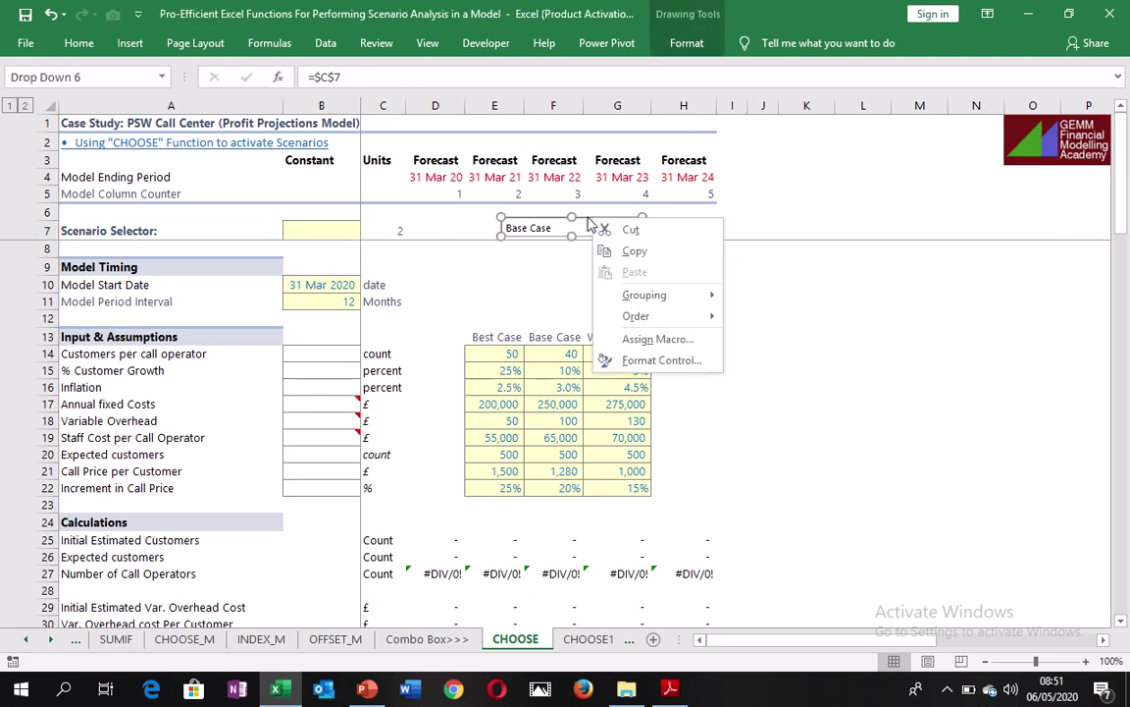
key(Escape)
drag(586, 217, 363, 239)
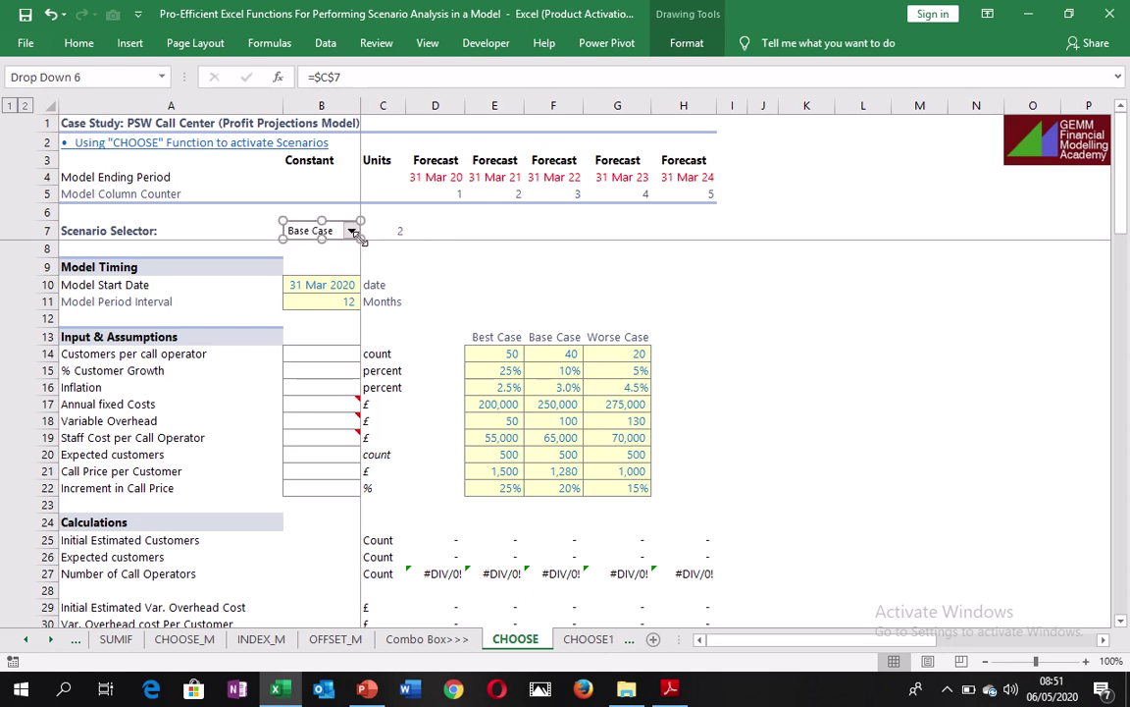
click(481, 224)
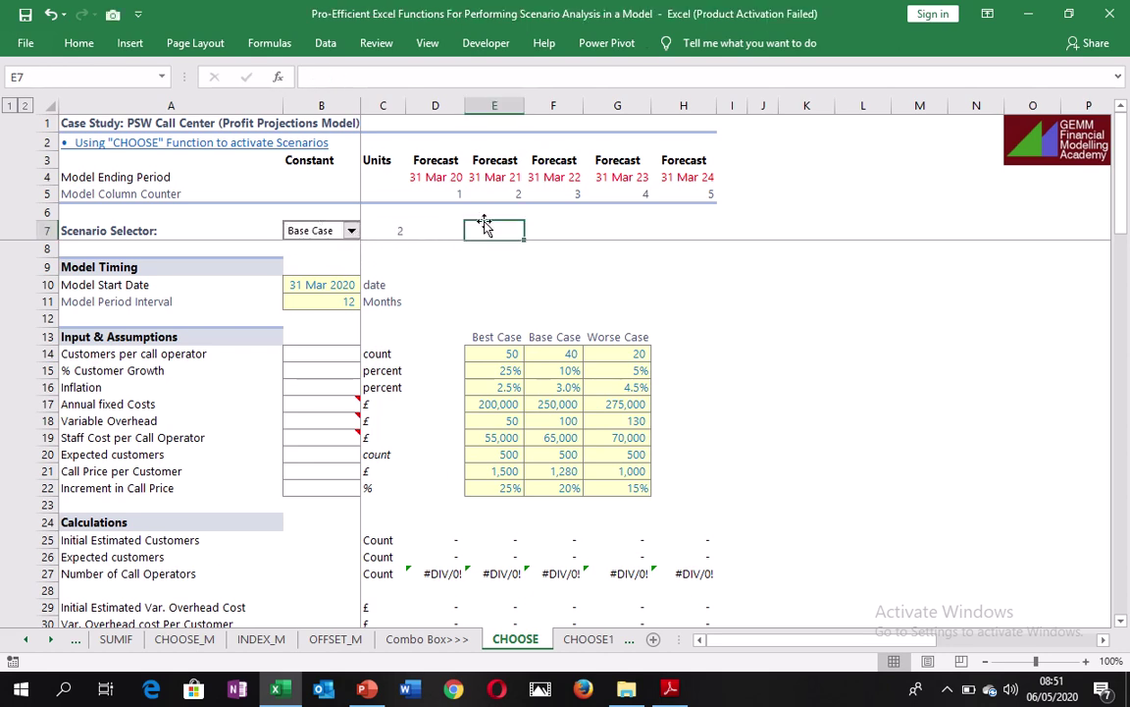
right_click(338, 228)
key(Escape)
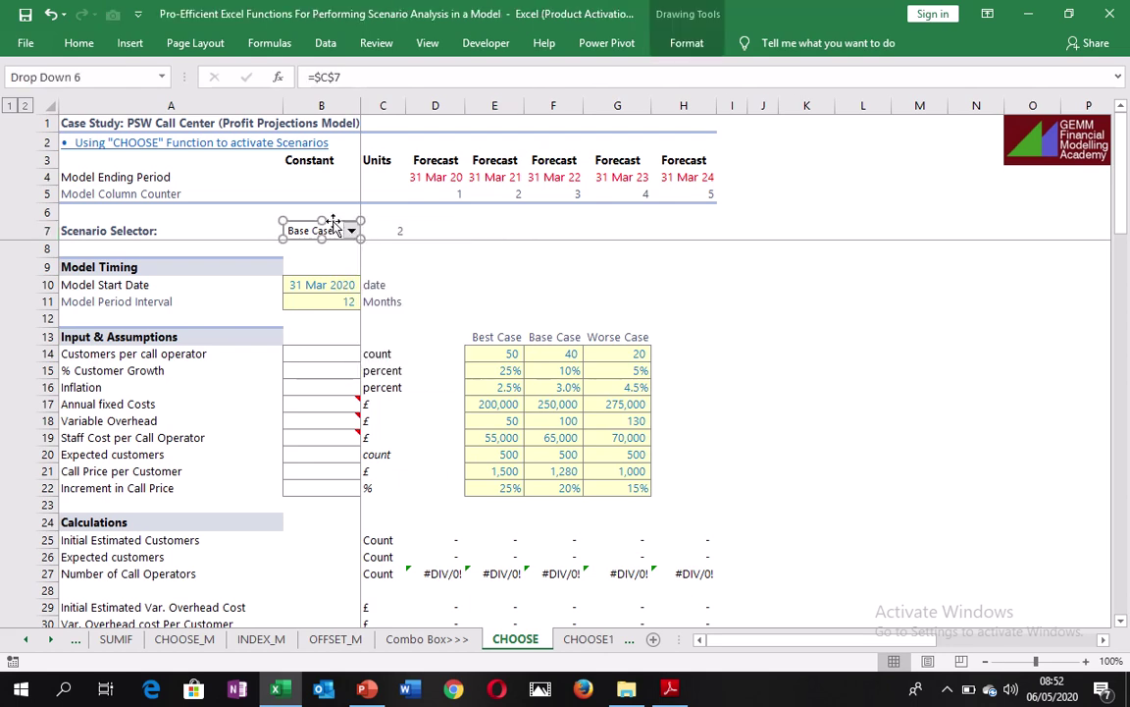
drag(334, 221, 522, 235)
click(400, 230)
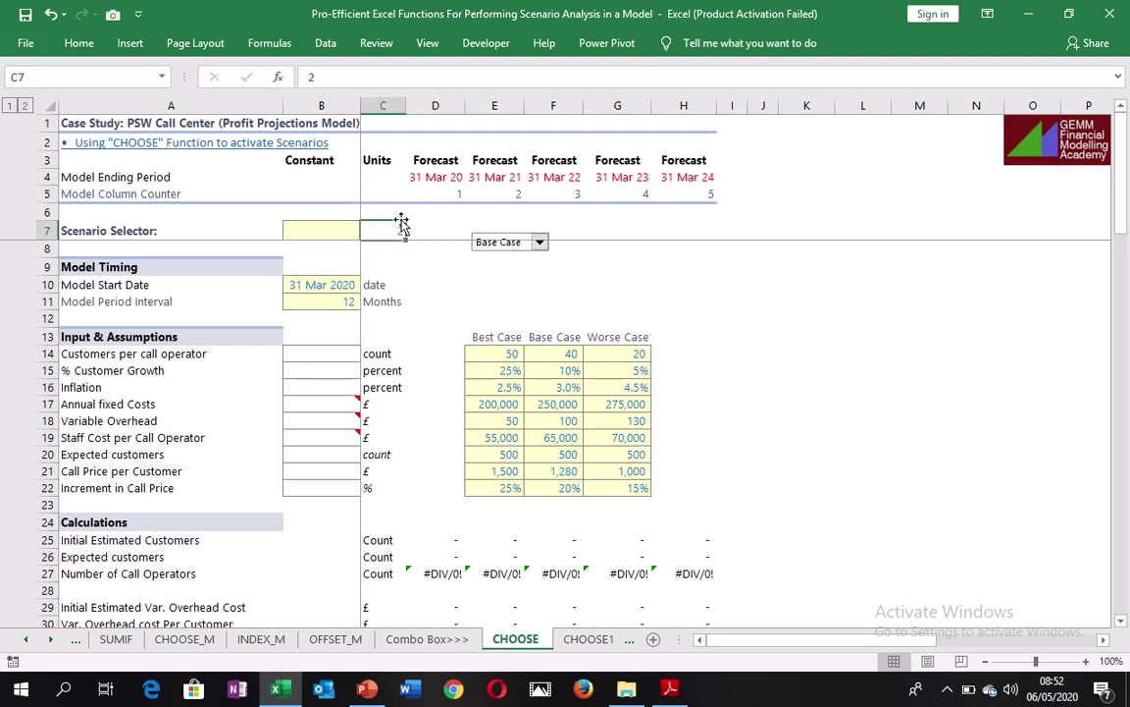
- Move the scenario number from C7 into B7 and pick Best Case so B7 reads 1
drag(402, 228, 361, 236)
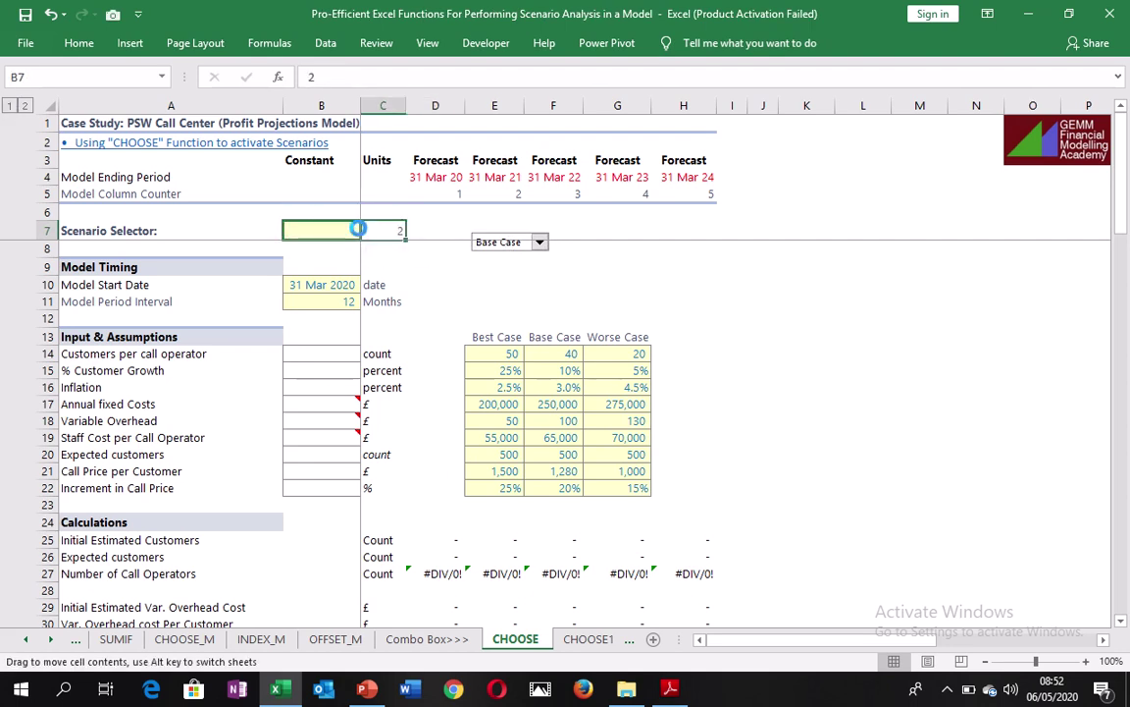
drag(358, 227, 359, 226)
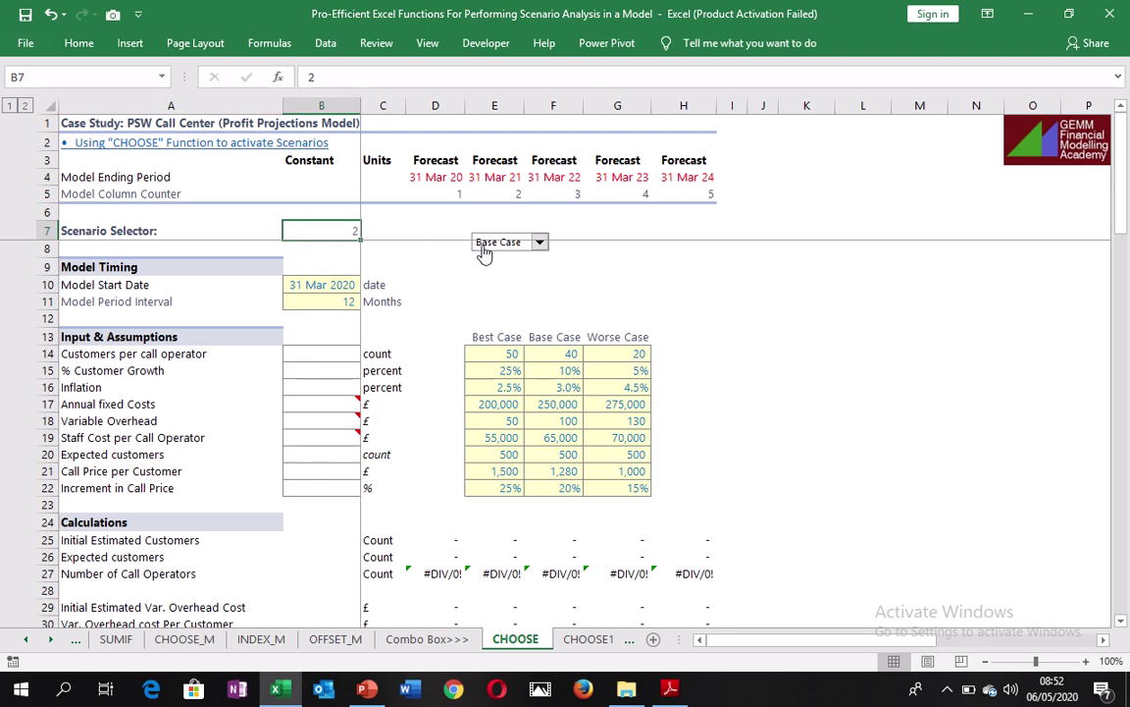
click(541, 235)
click(540, 242)
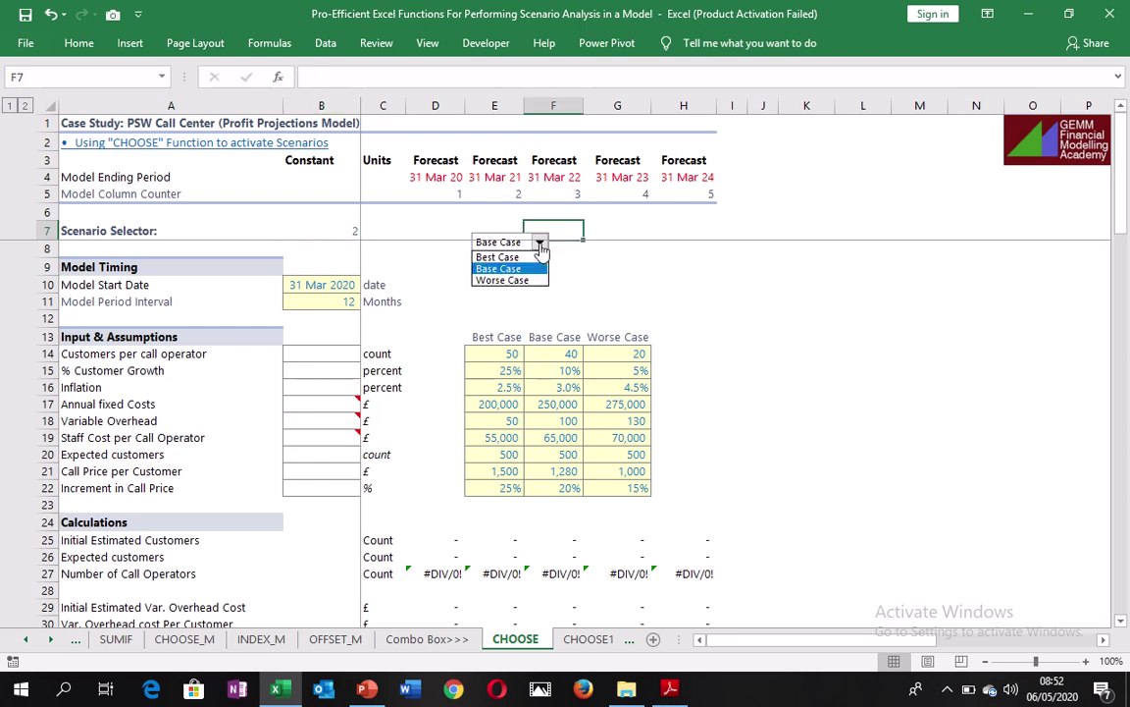
click(498, 256)
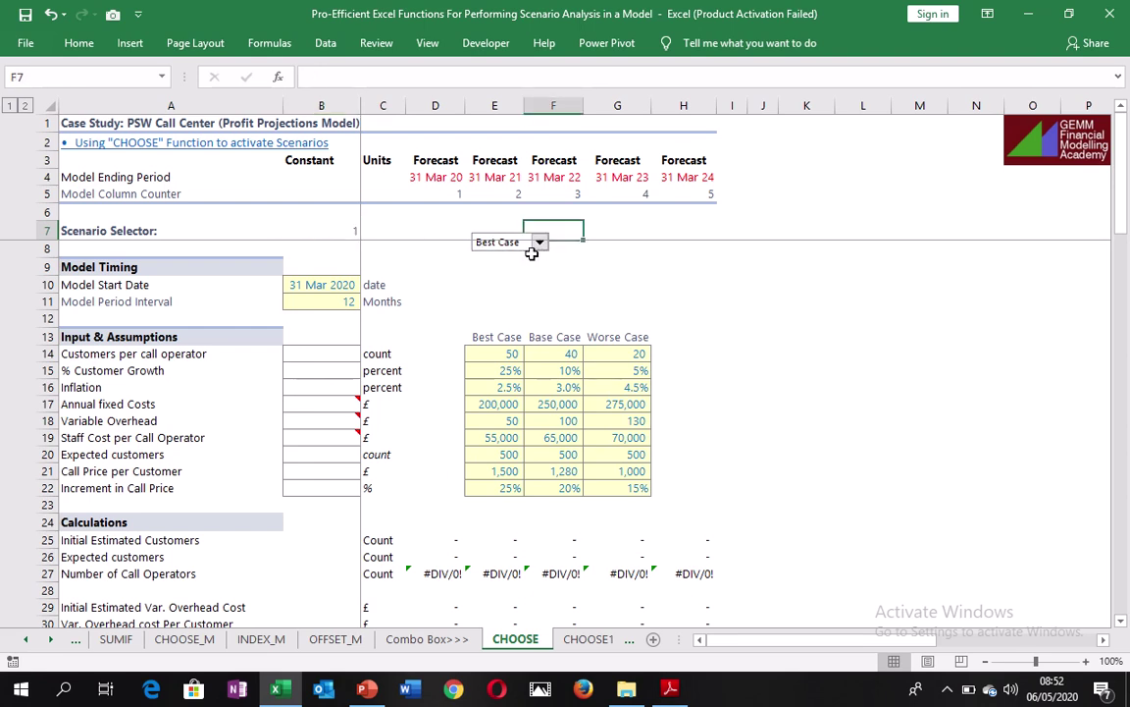
- Position the scenario switch directly over cell B7
right_click(475, 236)
click(512, 232)
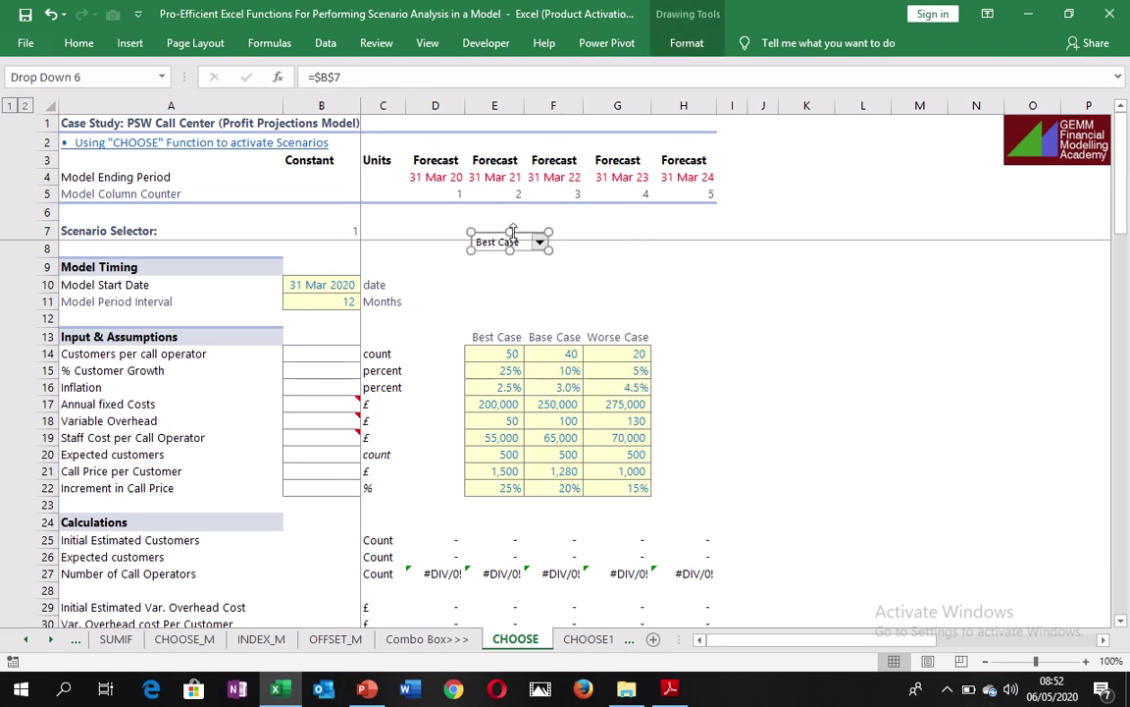
drag(513, 231, 343, 227)
click(502, 226)
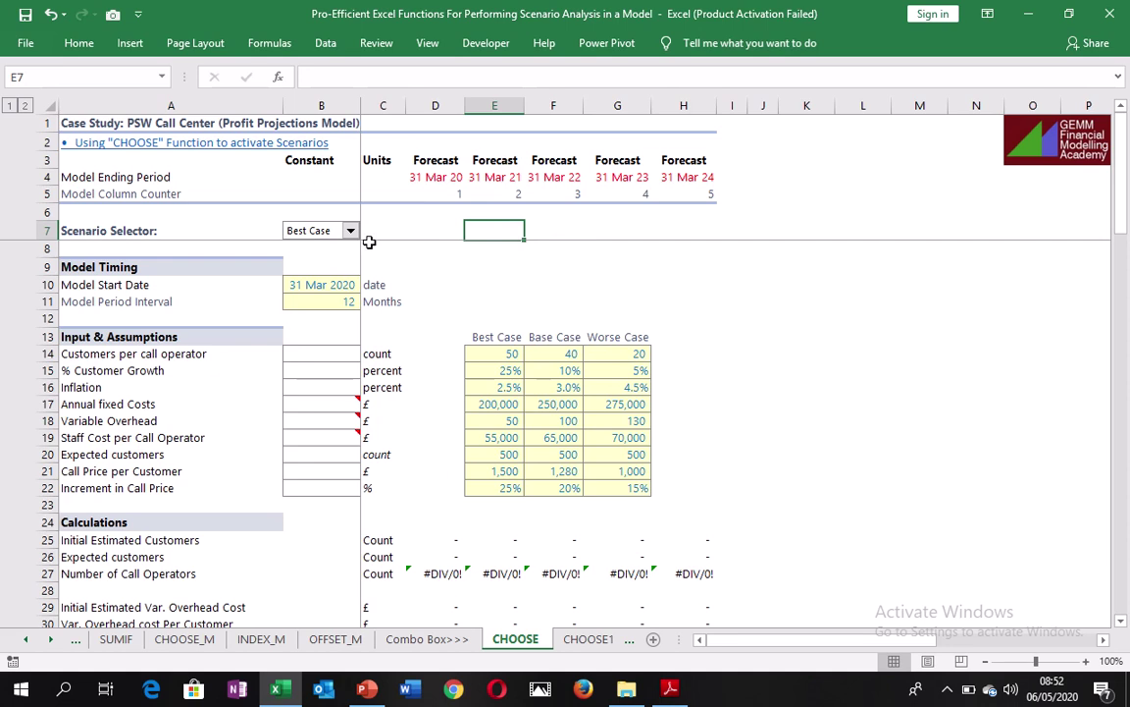
- Name cell B7 Switch1 using the Name Box
click(407, 233)
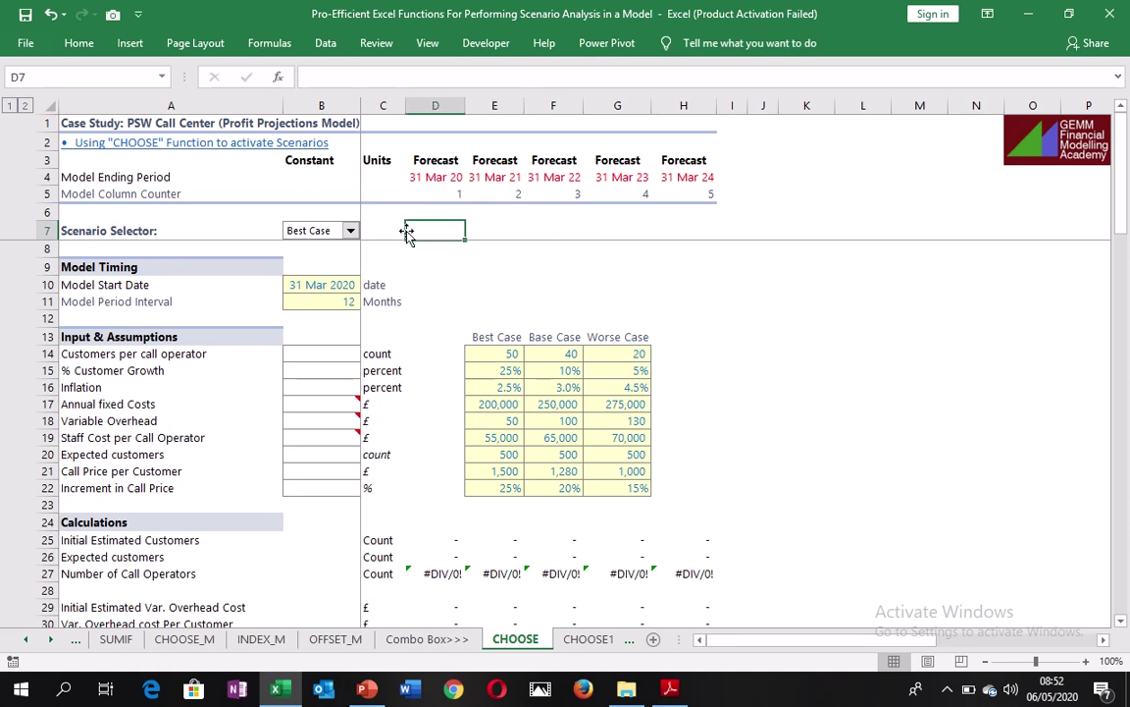
key(Left)
key(Left)
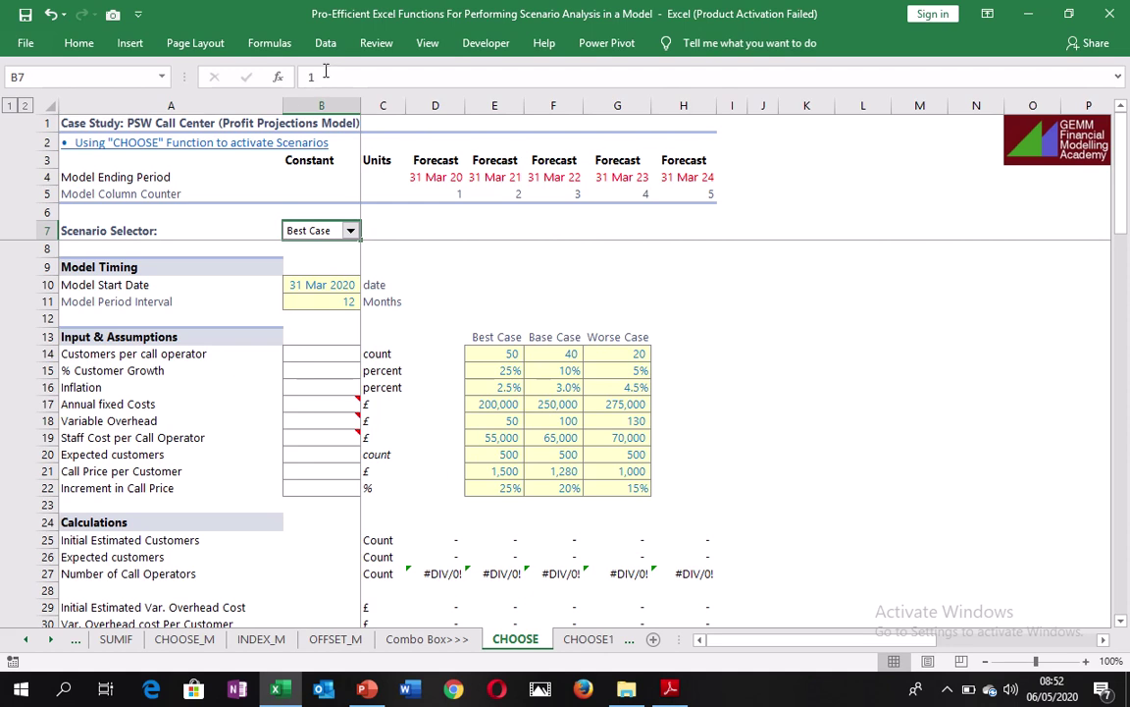
click(77, 77)
text(1sW)
key(BackSpace)
key(BackSpace)
key(BackSpace)
key(BackSpace)
key(Return)
- Set the scenario switch back to Base Case and select B14
click(350, 230)
click(343, 256)
click(445, 263)
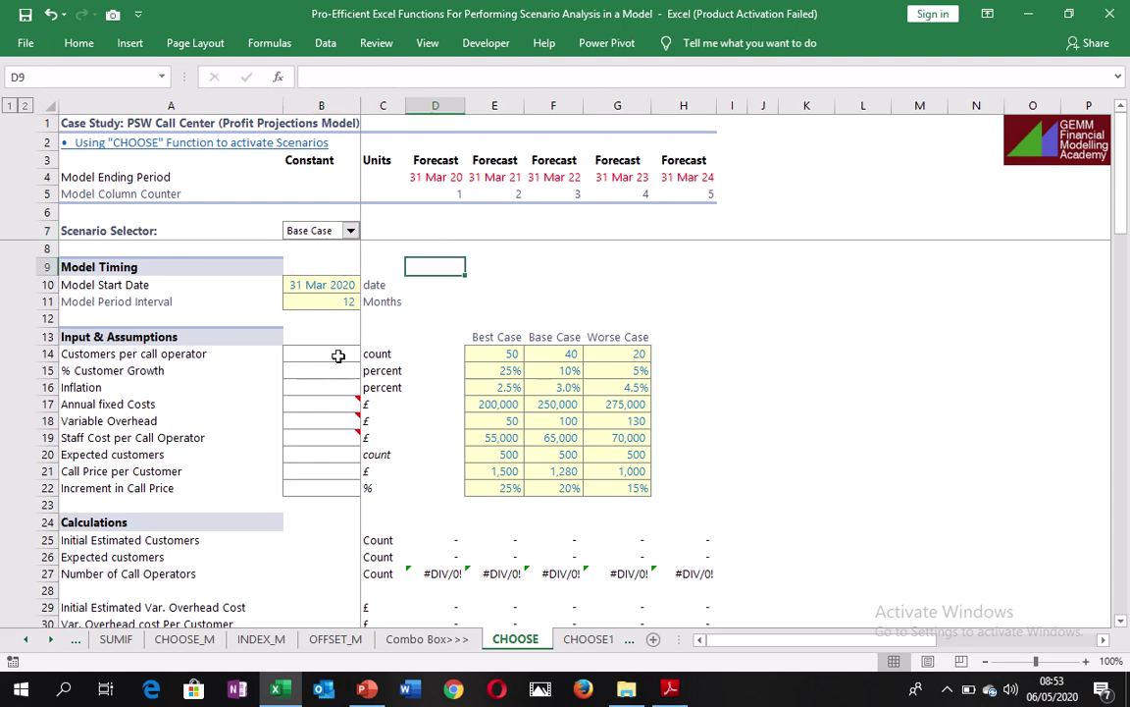
click(333, 354)
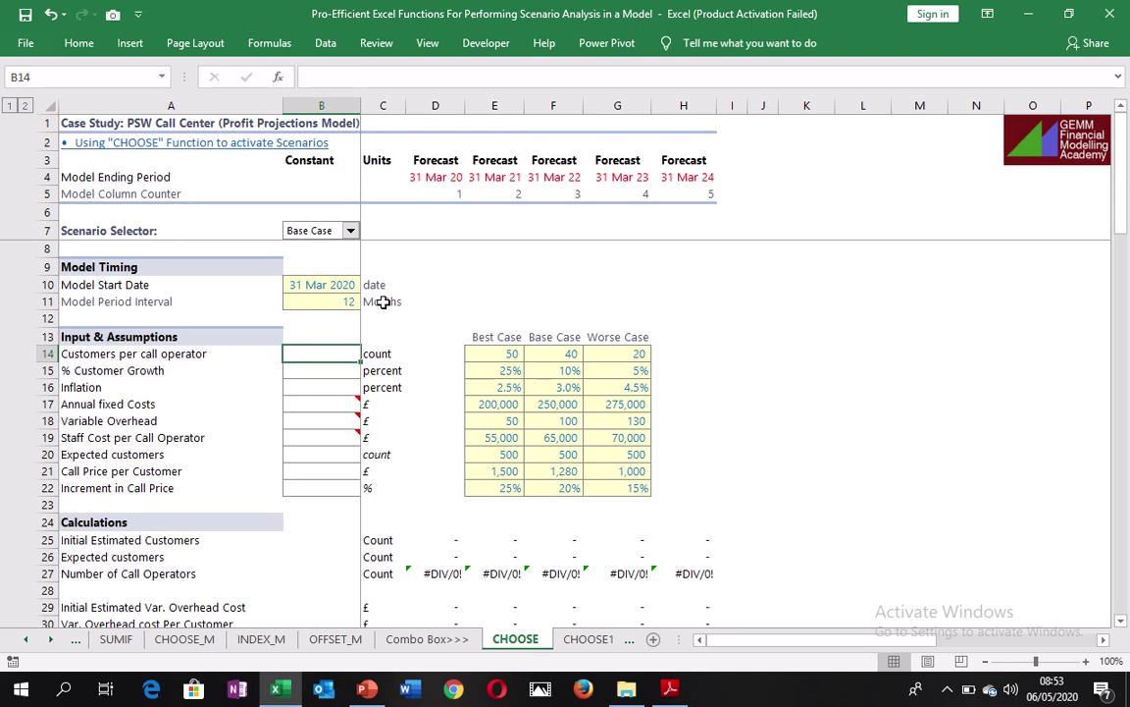
- Enter =CHOOSE(Switch1,E14,F14,G14) in B14 so it shows 40
text(=choo)
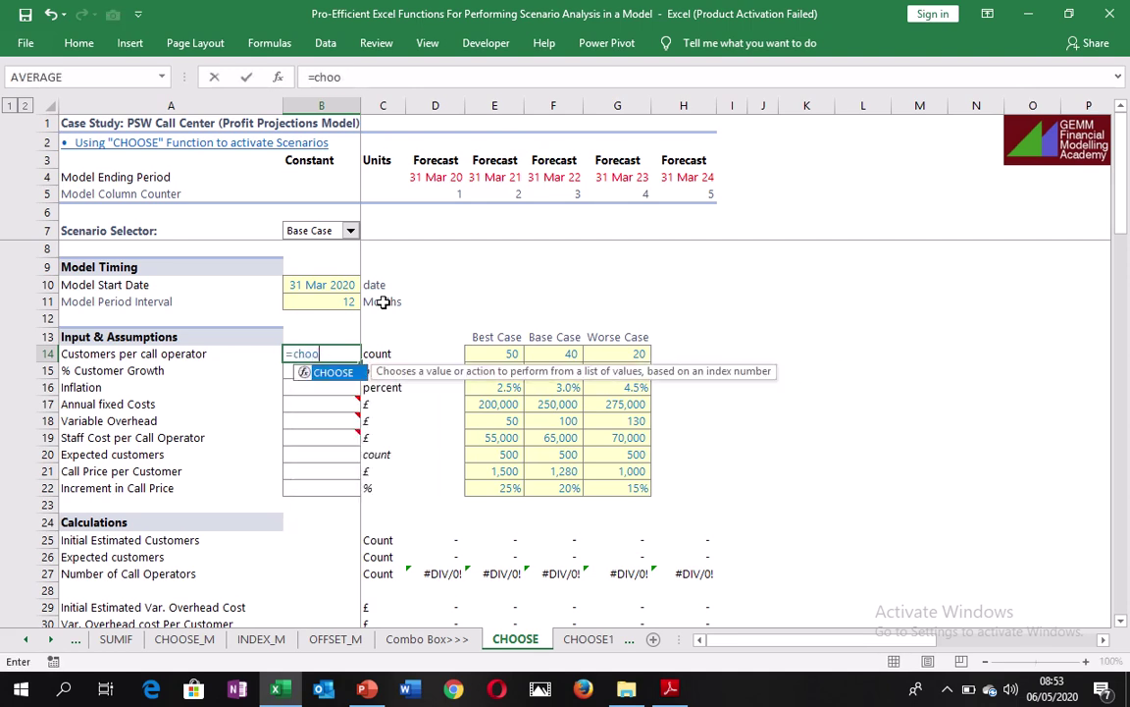
key(Tab)
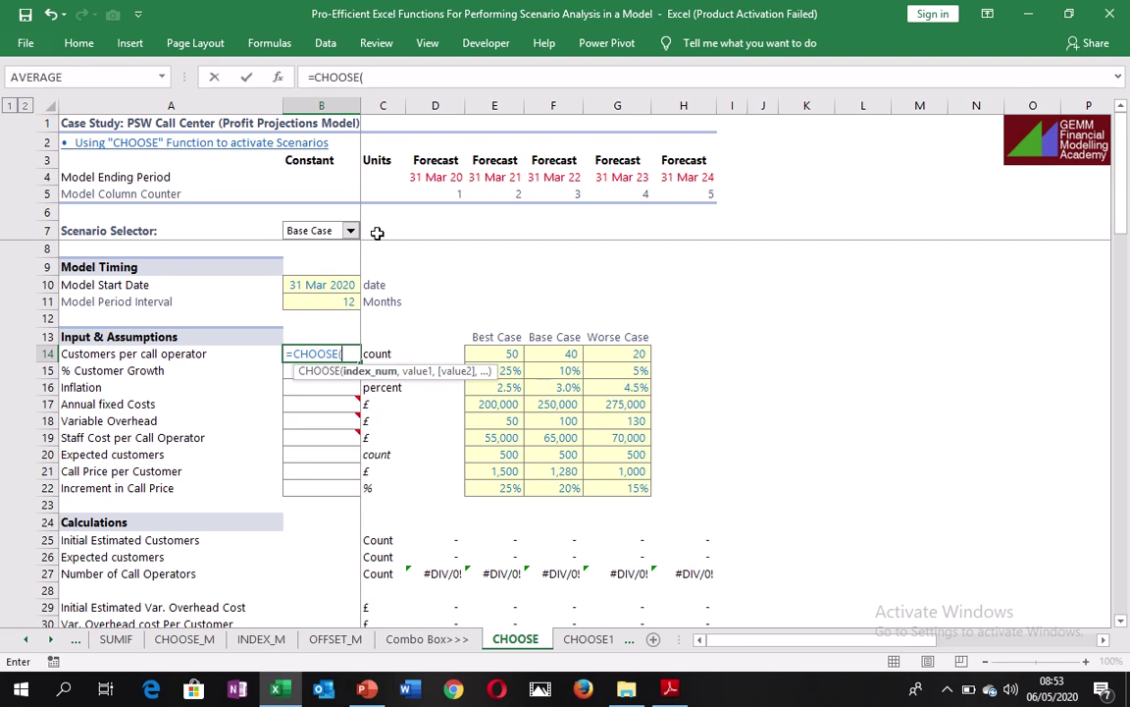
key(F3)
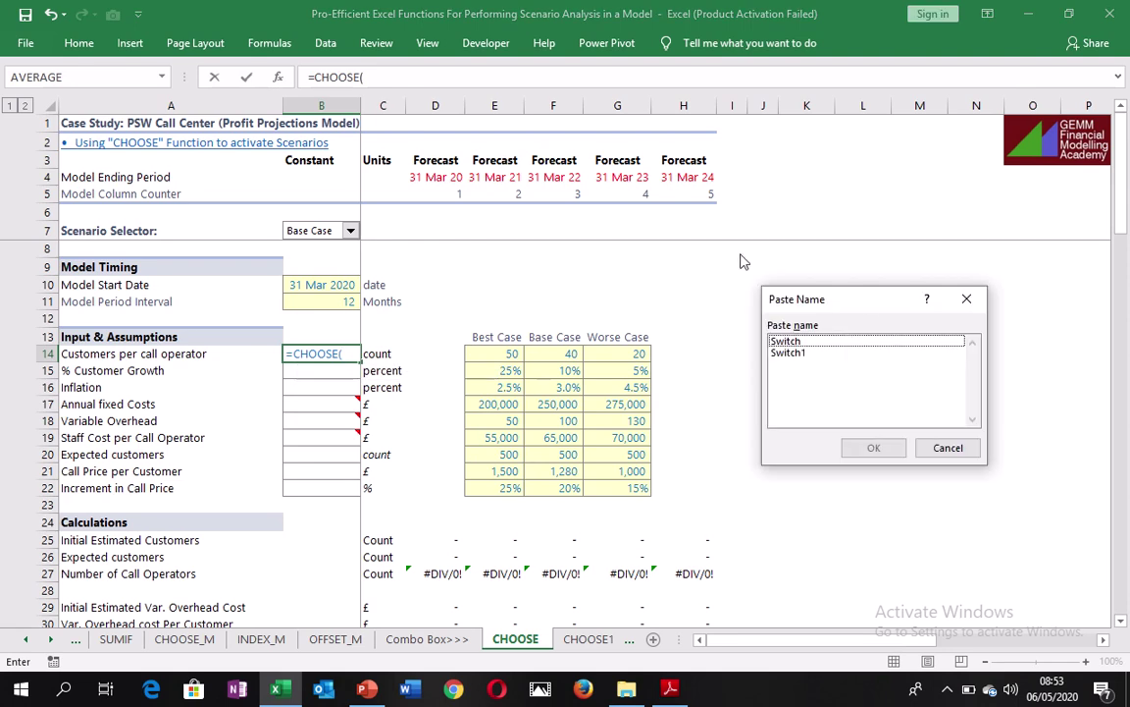
click(811, 355)
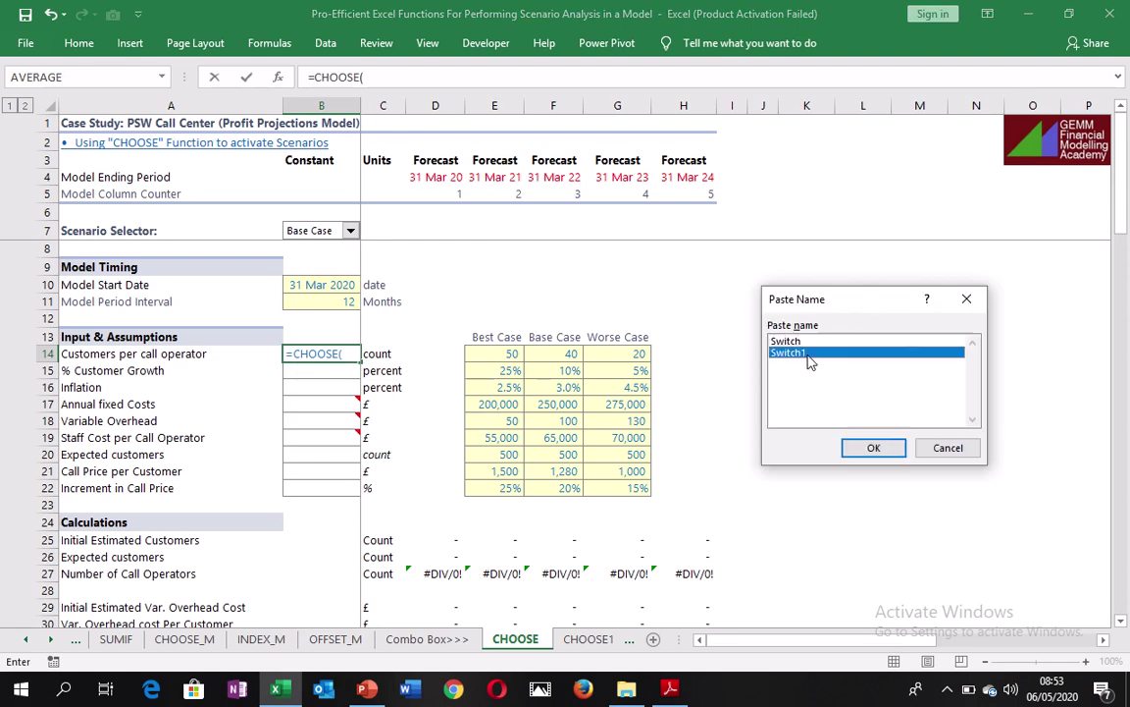
click(874, 449)
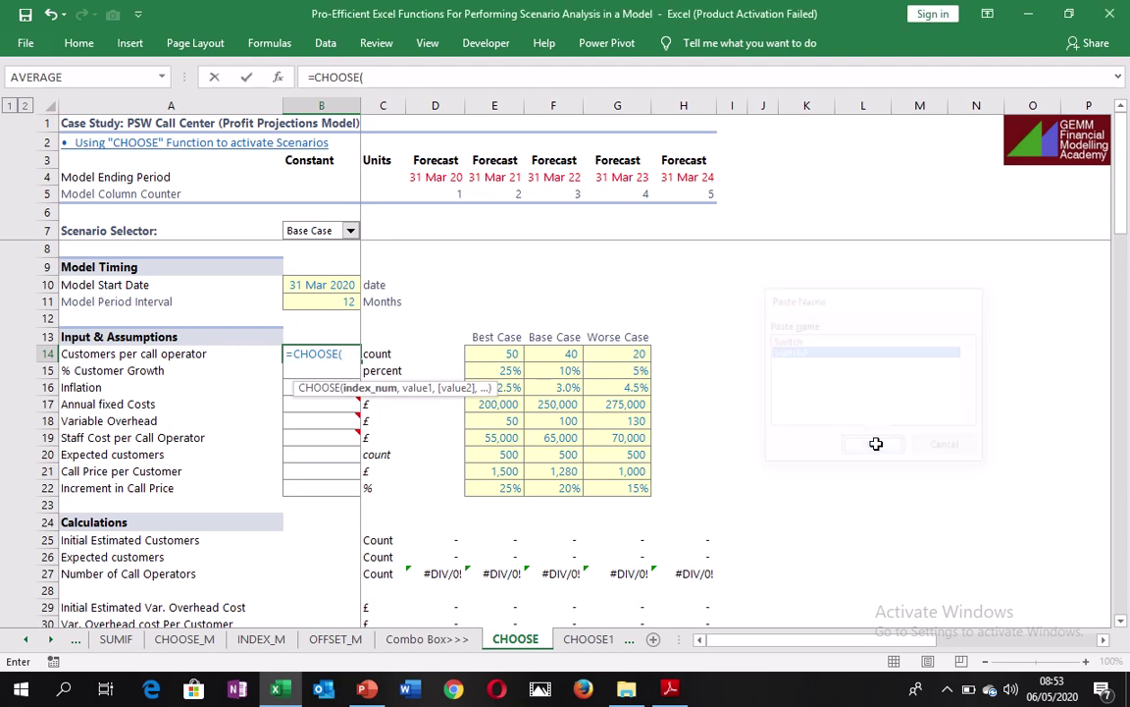
text(,)
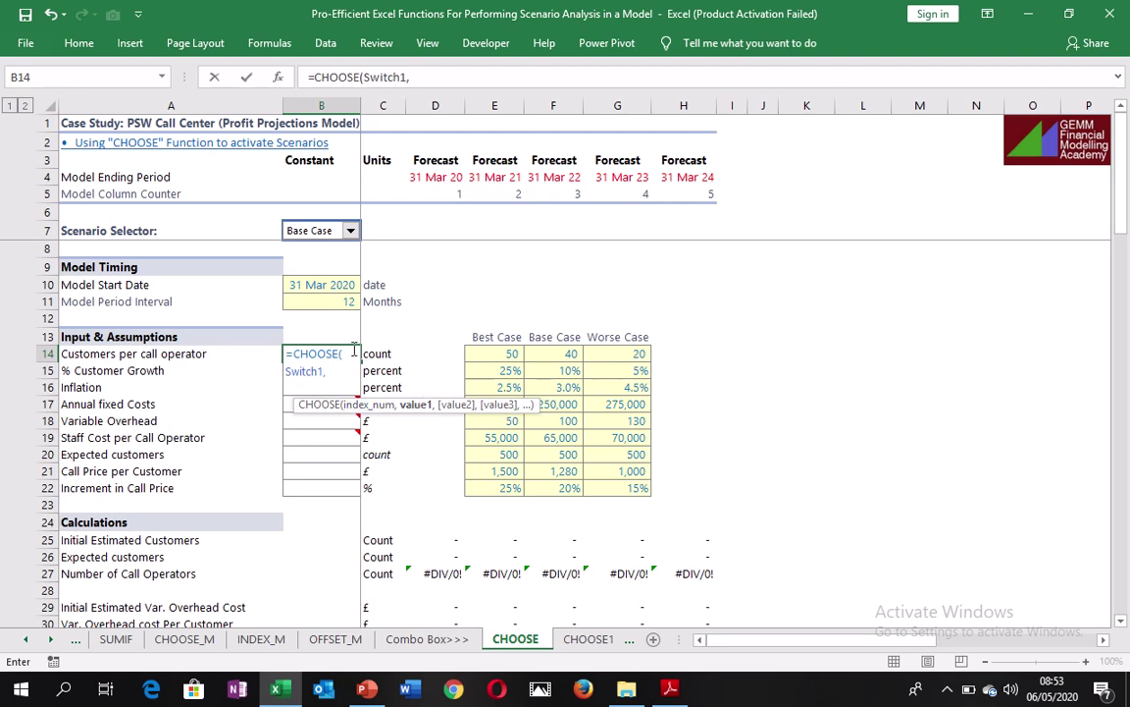
click(494, 359)
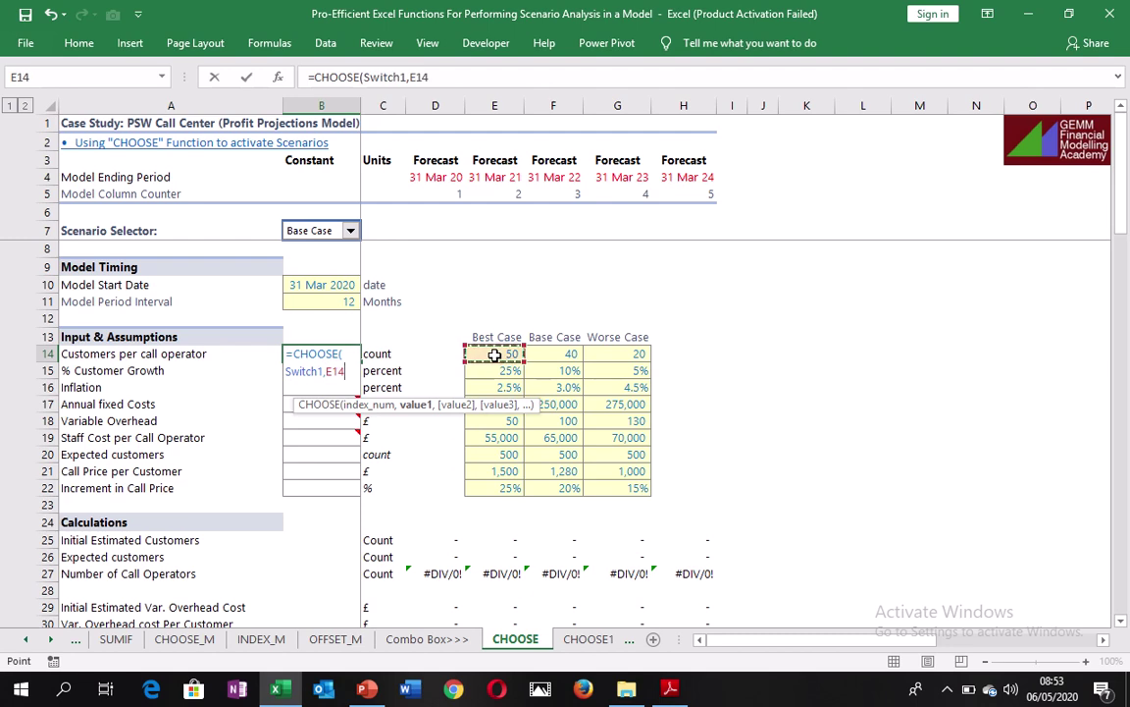
text(,)
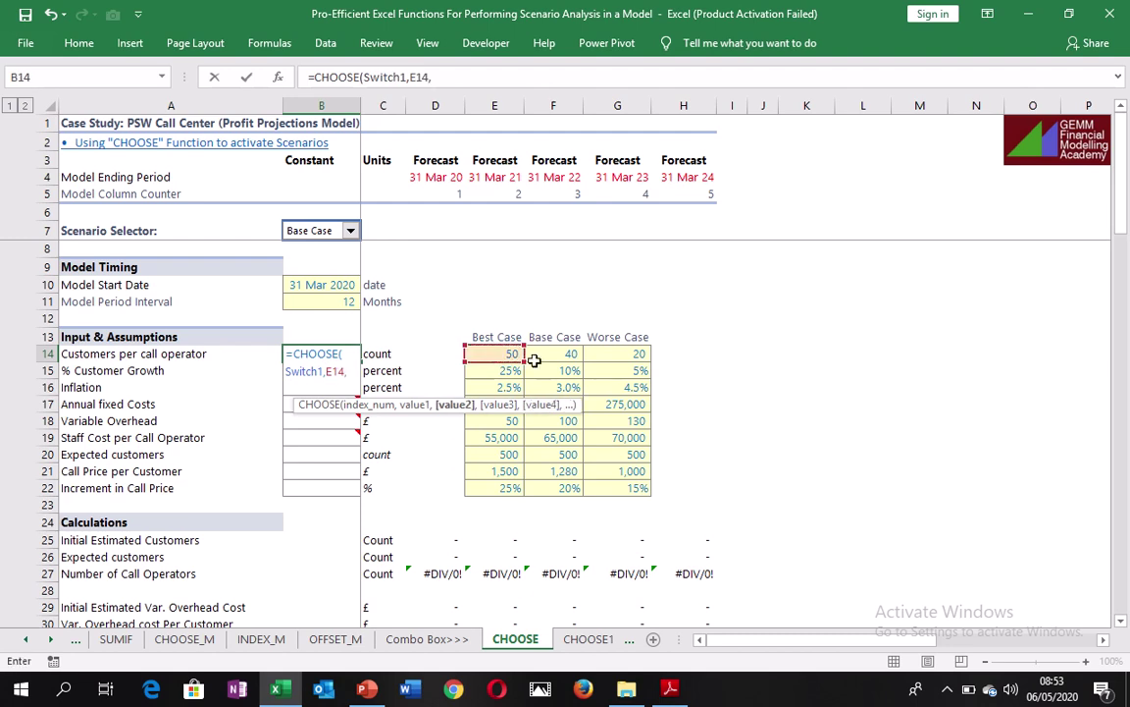
click(545, 357)
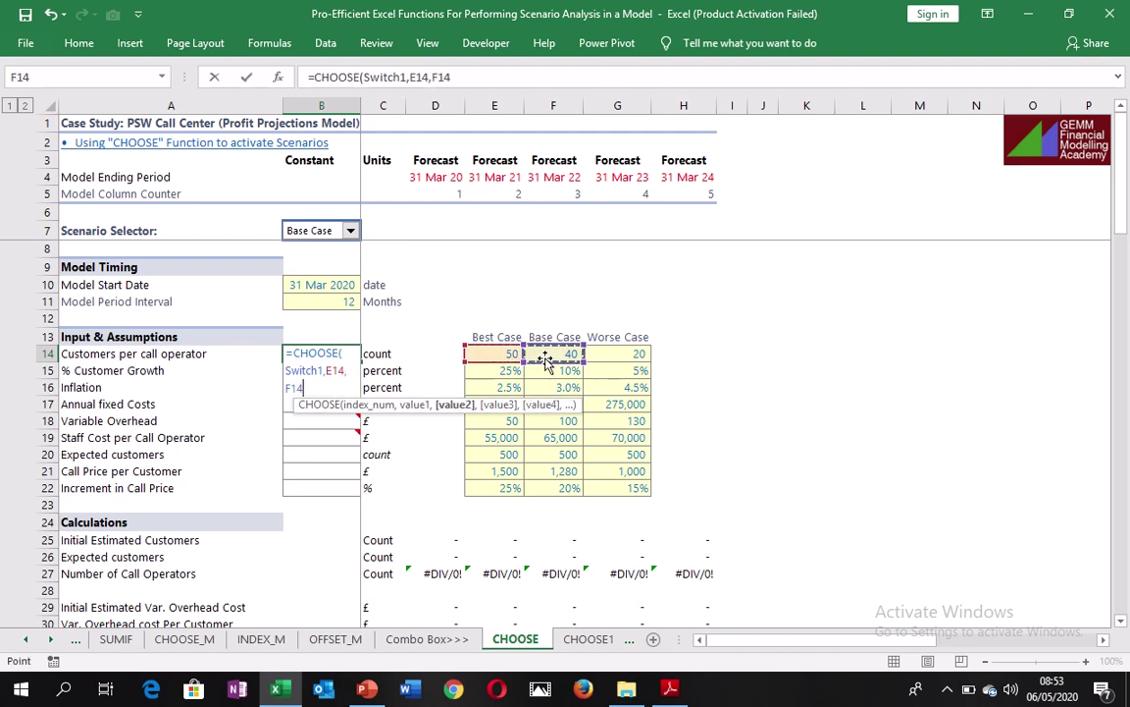
text(,)
click(610, 351)
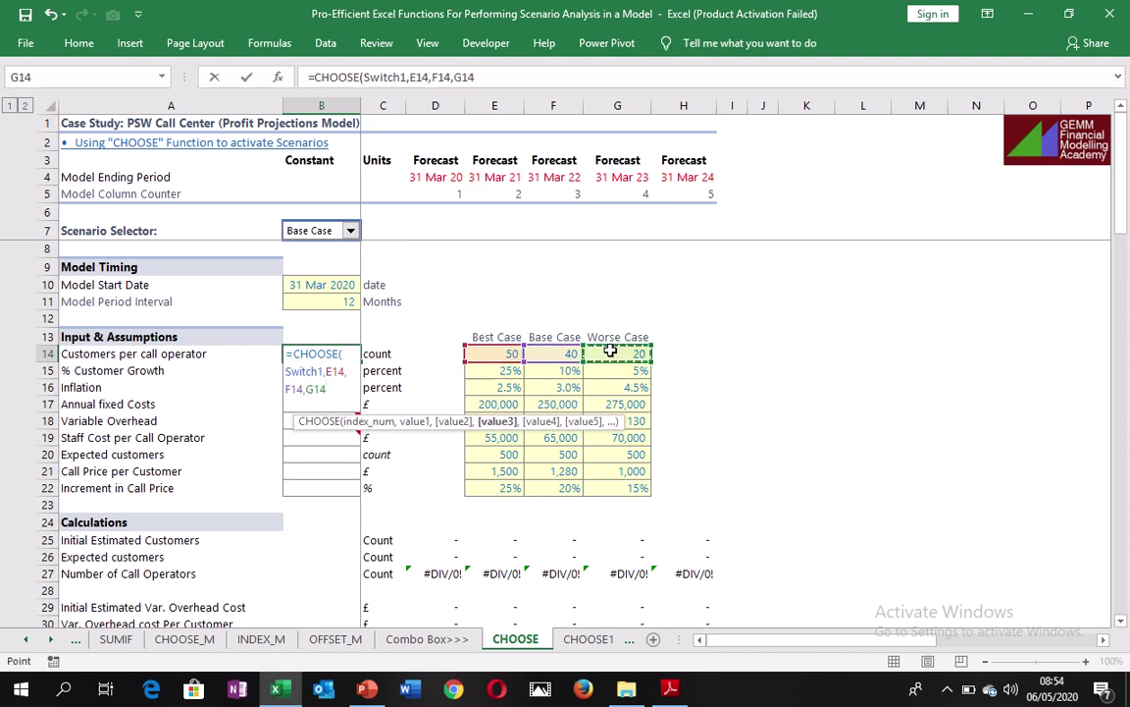
key(ctrl+Return)
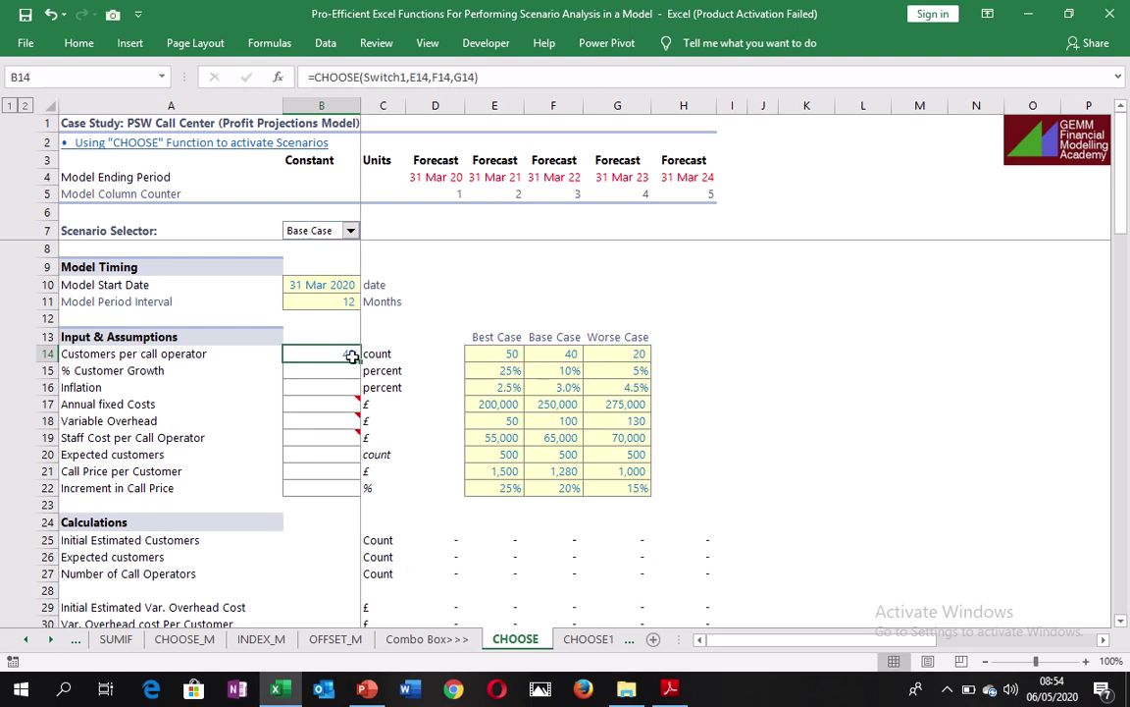
- Switch the scenario to Best Case, then Worse Case, so B14 returns 20
click(352, 232)
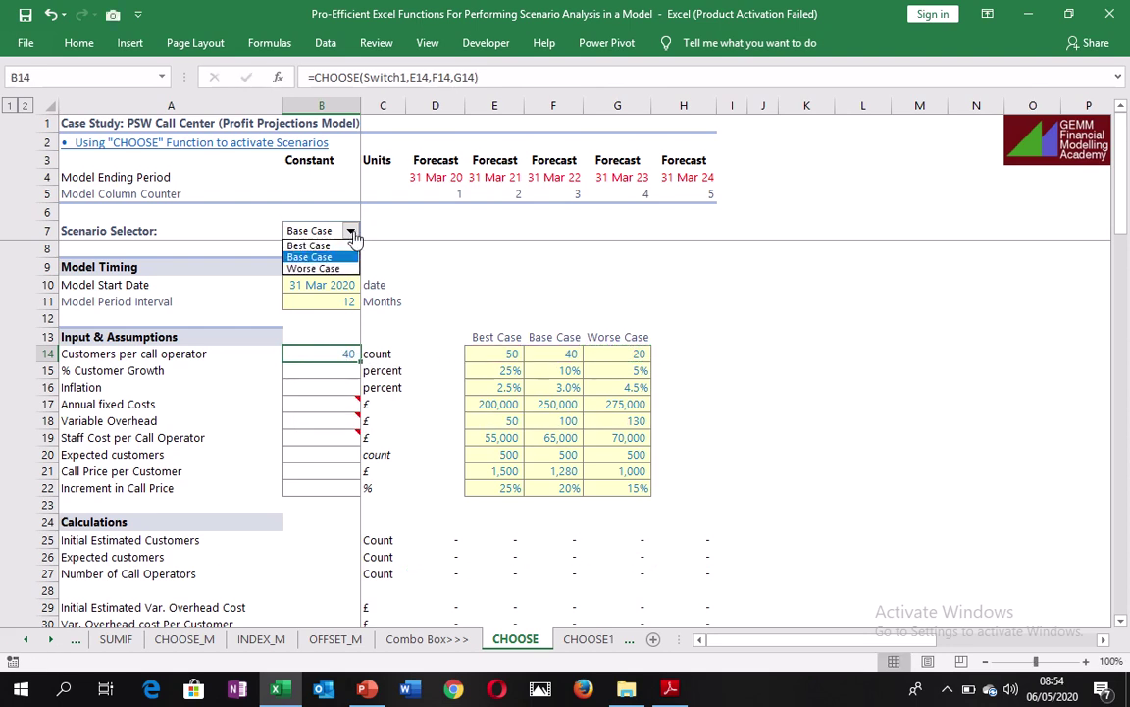
click(324, 244)
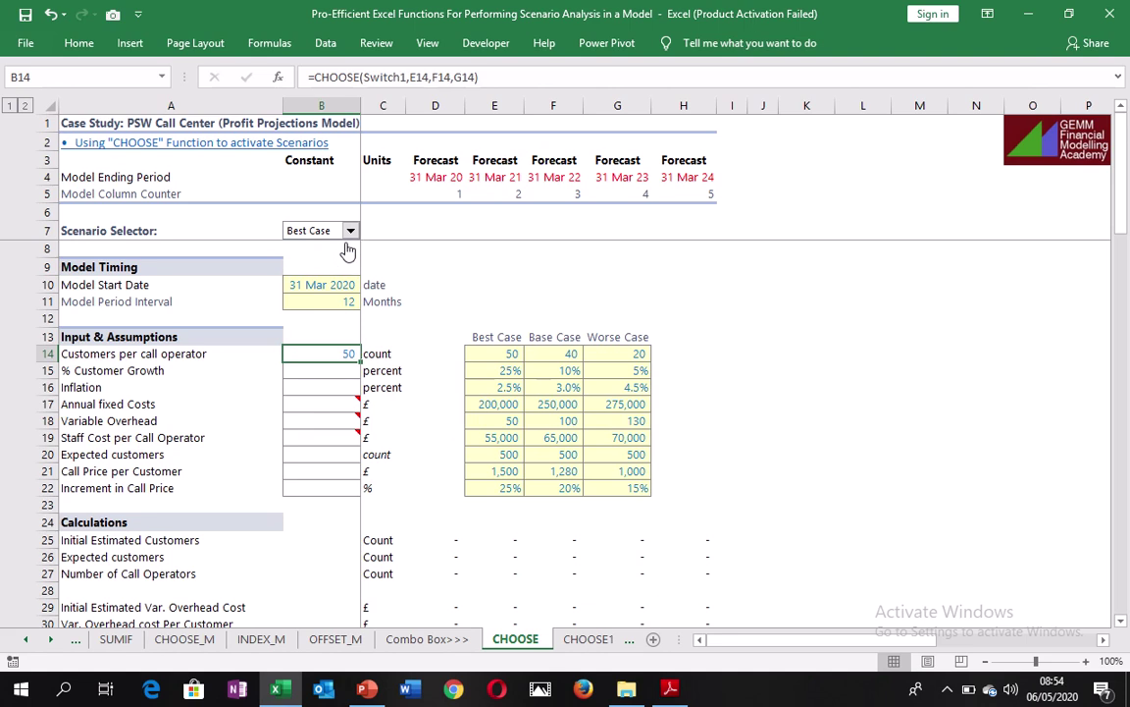
click(350, 231)
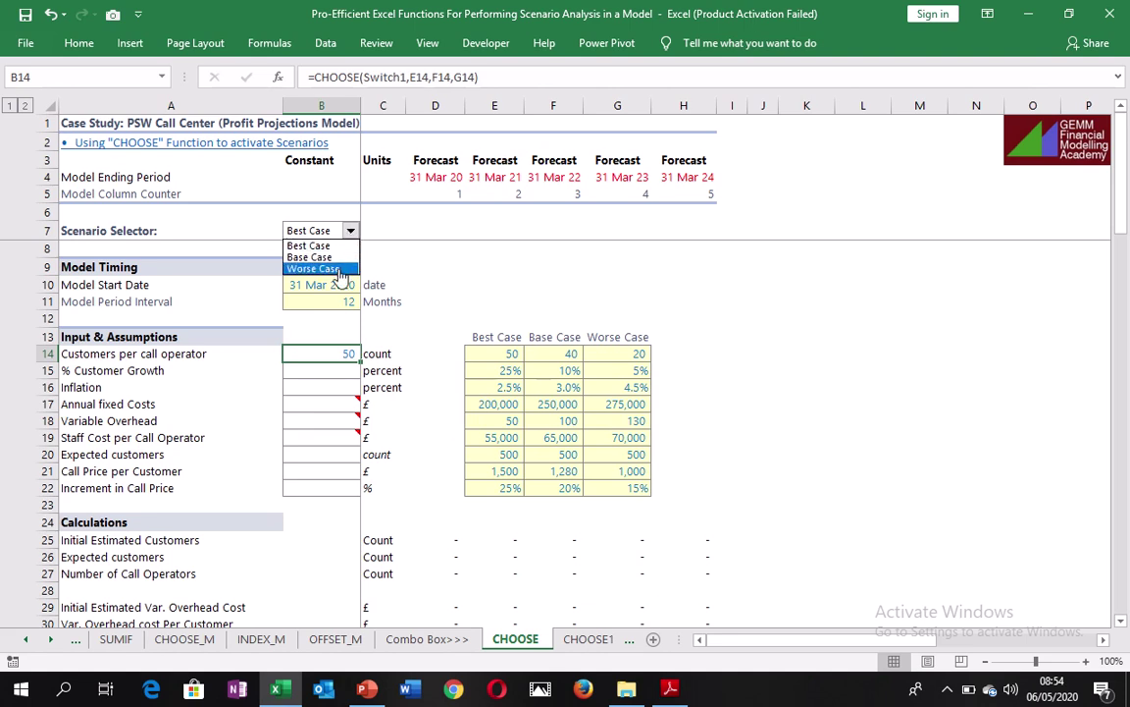
click(324, 269)
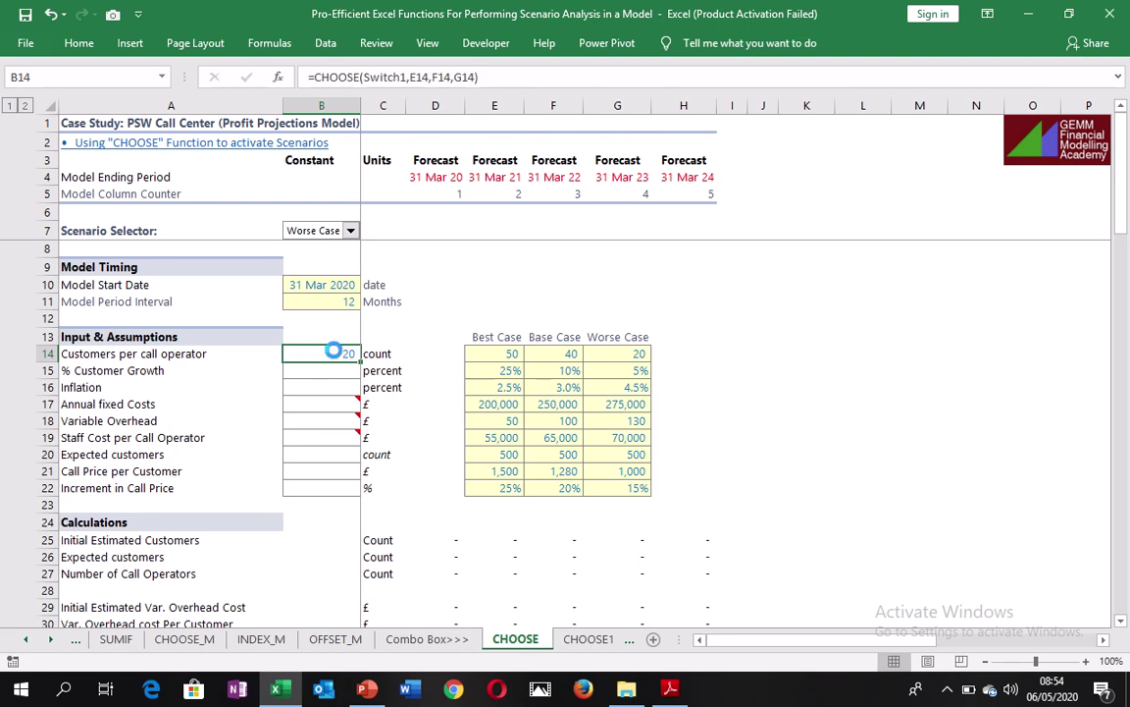
- Paste B14's scenario formula into B15:B22 as formulas only
key(ctrl+c)
key(Down)
key(shift+Down)
key(shift+Down)
key(shift+Down)
key(shift+Down)
key(shift+Down)
key(shift+Down)
key(shift+Down)
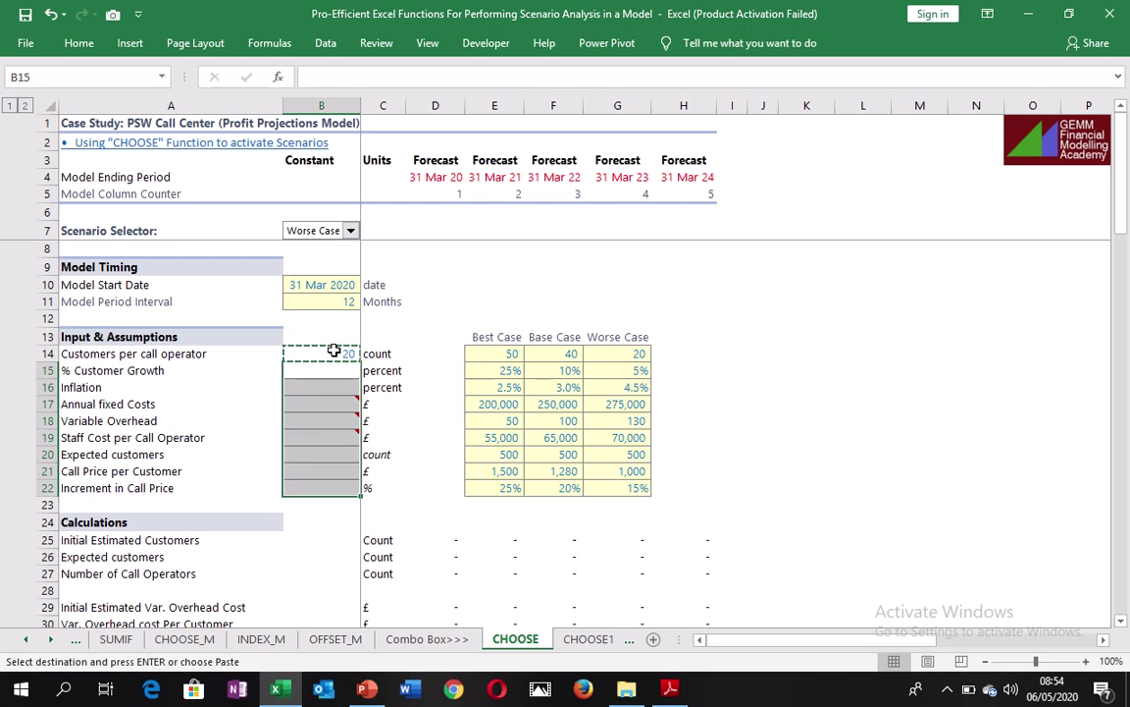
key(alt)
key(h)
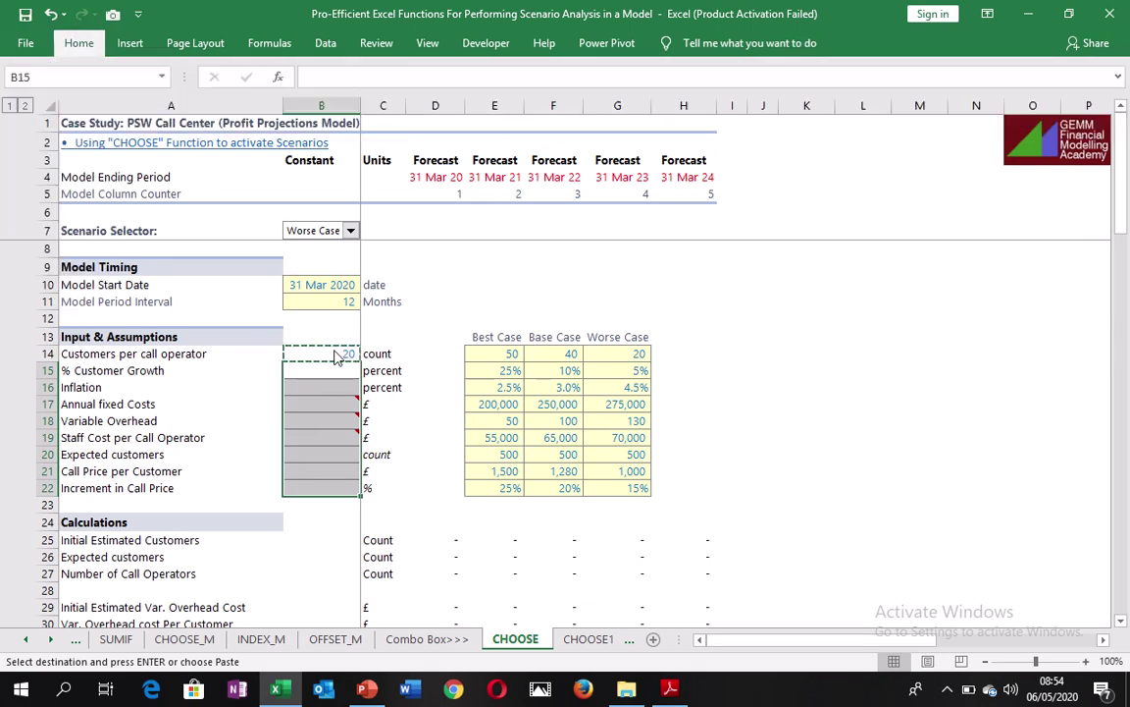
key(v)
key(s)
key(f)
key(Return)
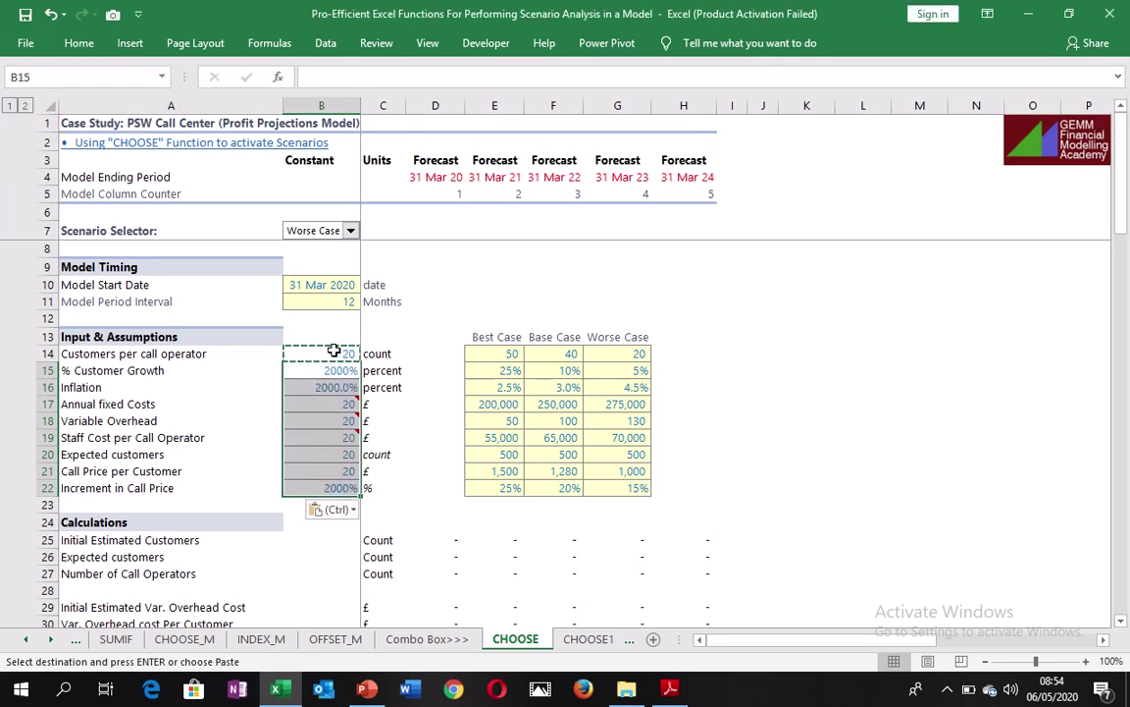
click(390, 421)
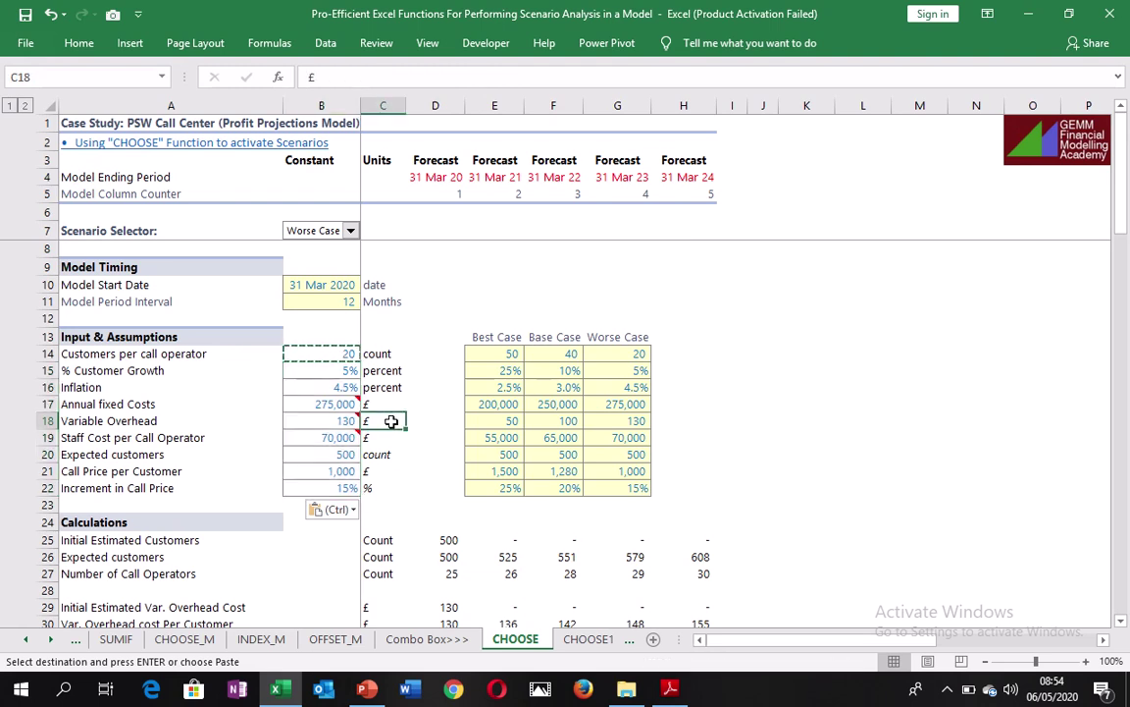
key(Escape)
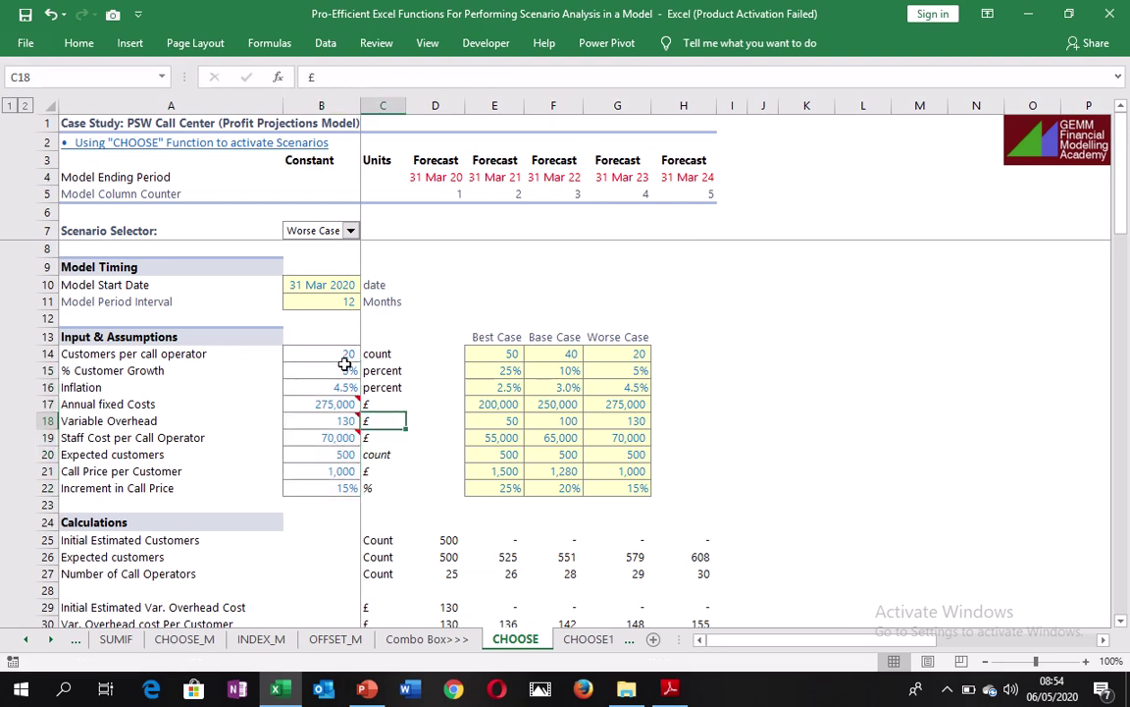
- Cycle the Scenario Selector through Best, Base and Worse Case, ending on Worse Case
click(351, 231)
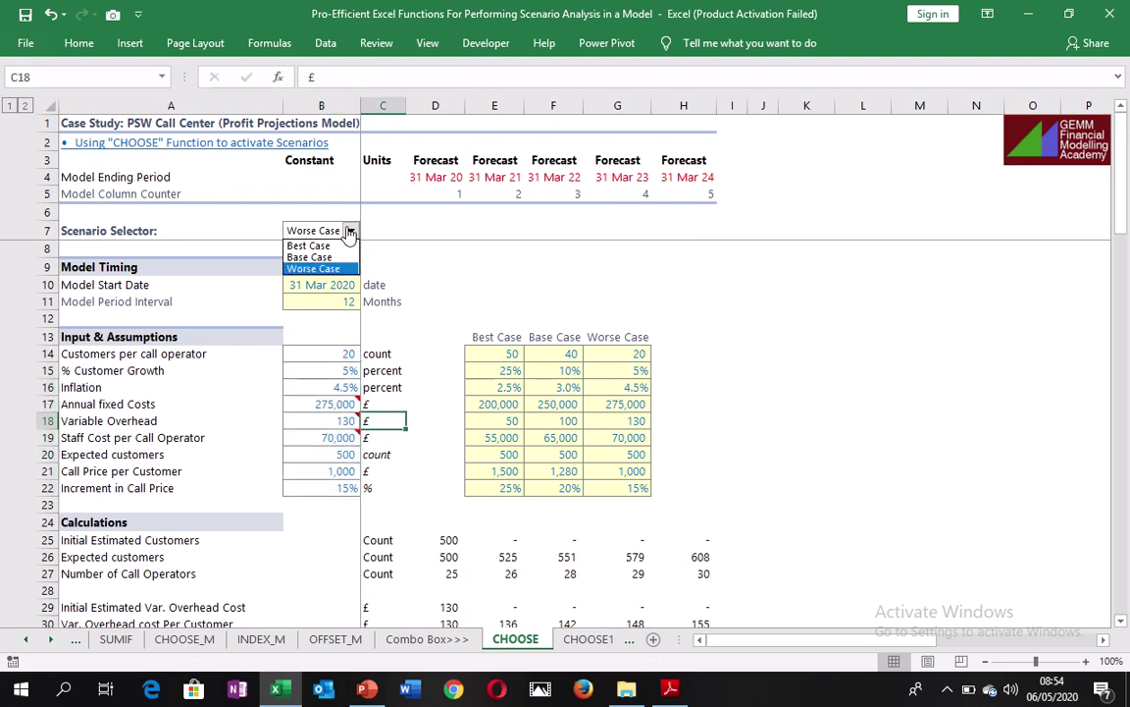
click(336, 246)
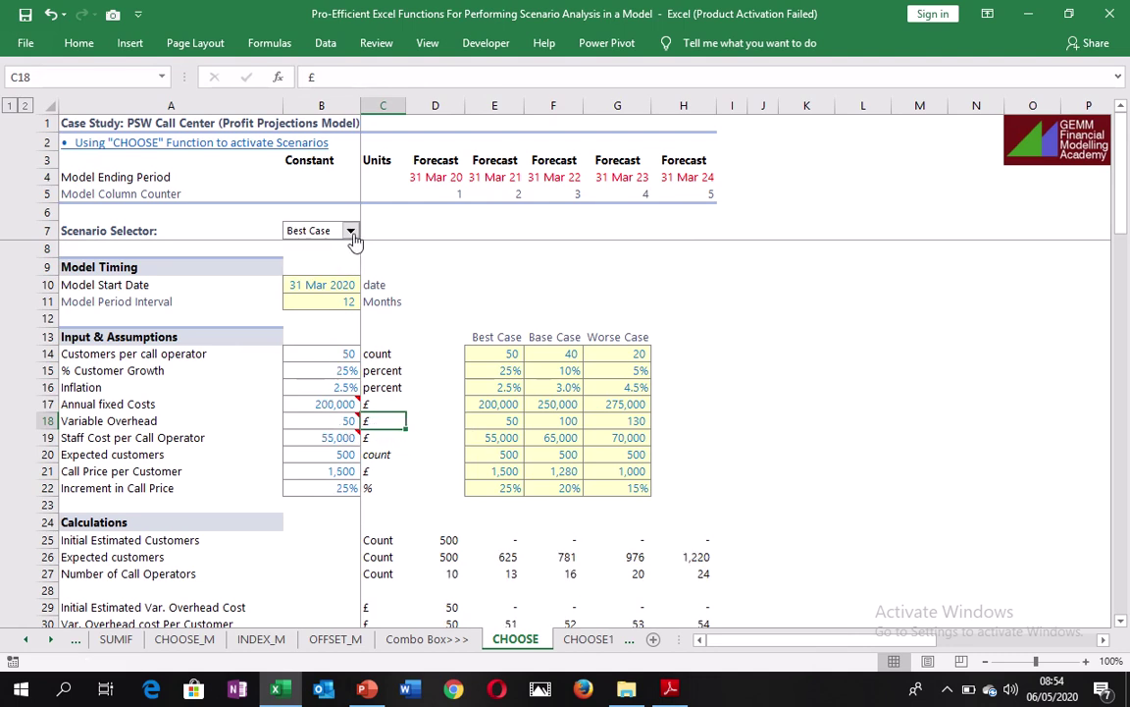
click(350, 230)
click(338, 257)
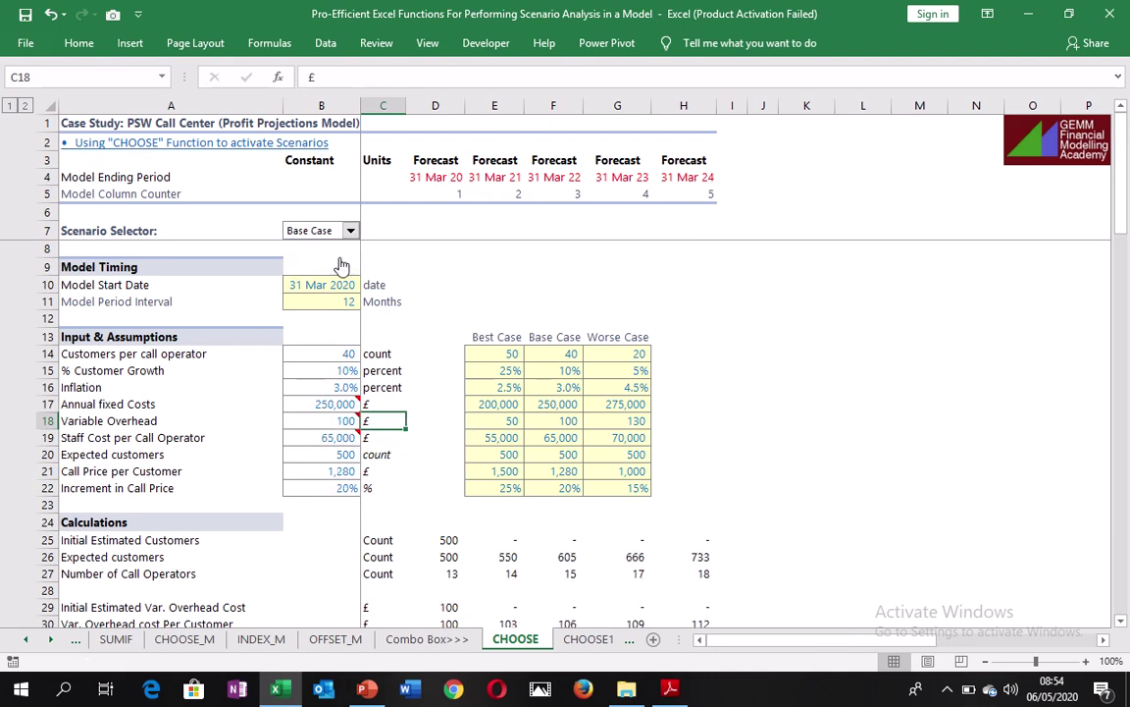
click(350, 230)
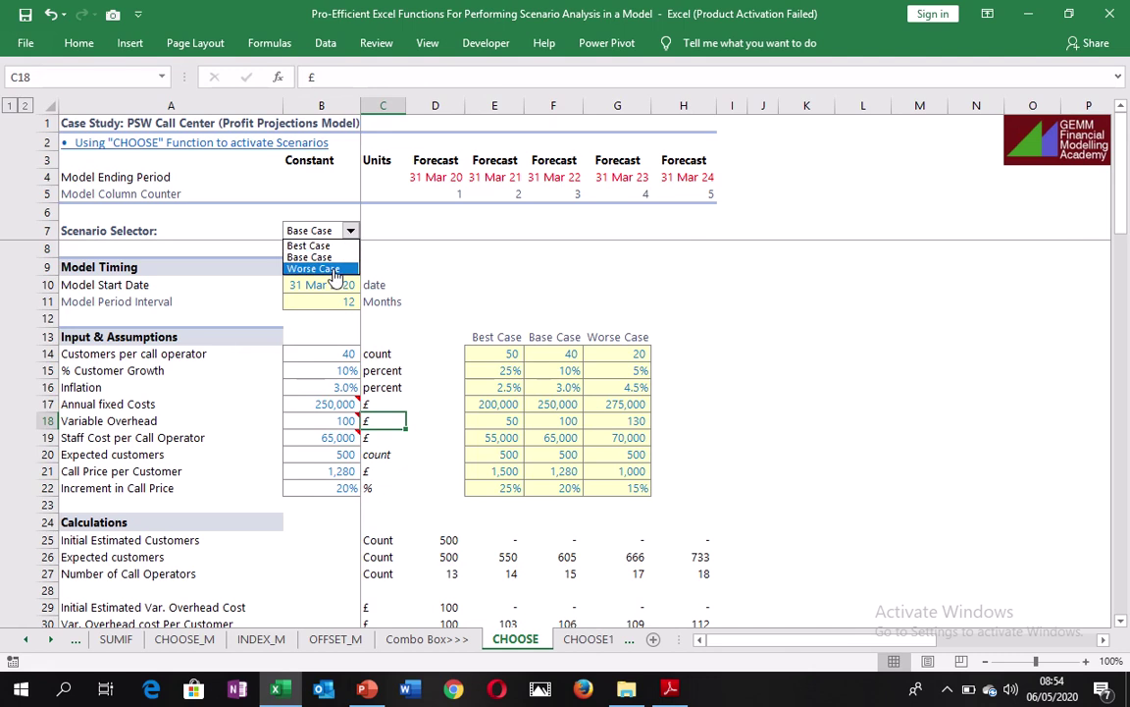
click(335, 268)
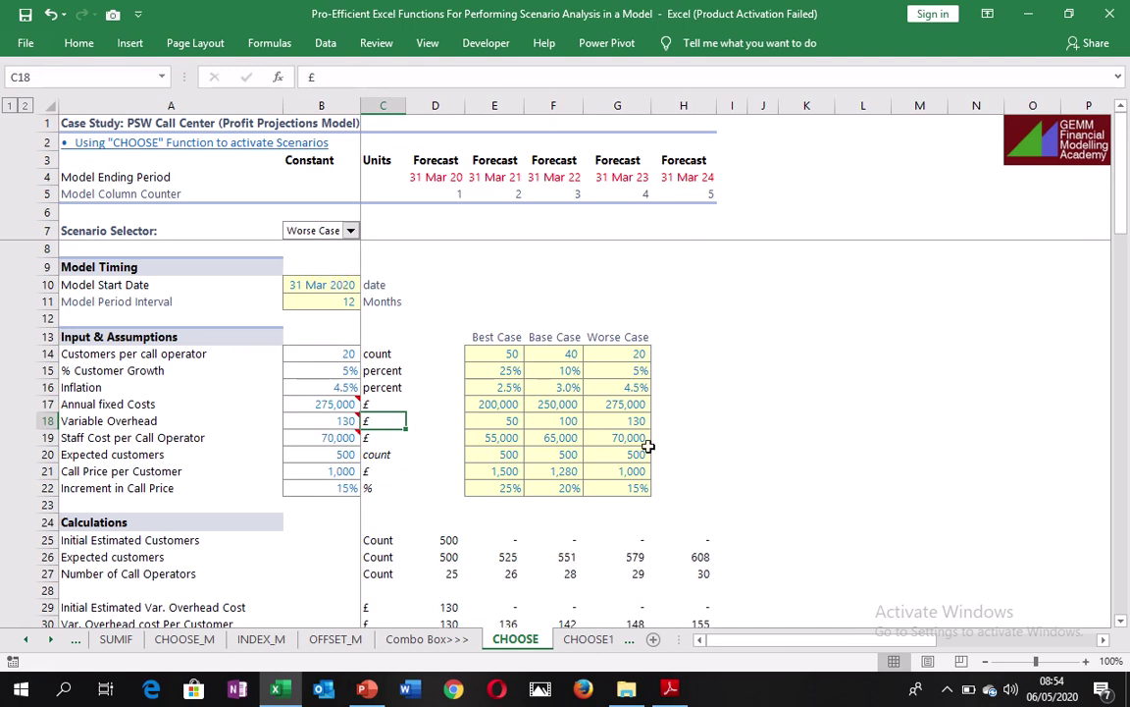
- AutoFit forecast columns D to F so the hashed totals display as numbers
click(1121, 621)
drag(1122, 621, 1122, 621)
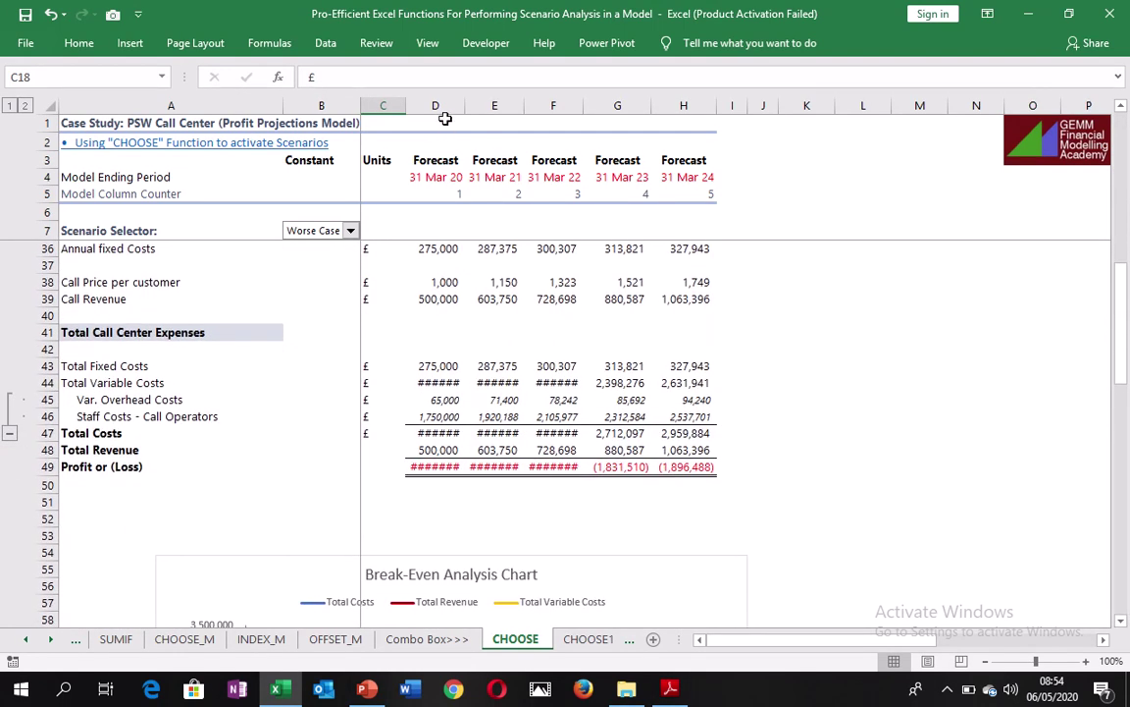
drag(443, 103, 686, 104)
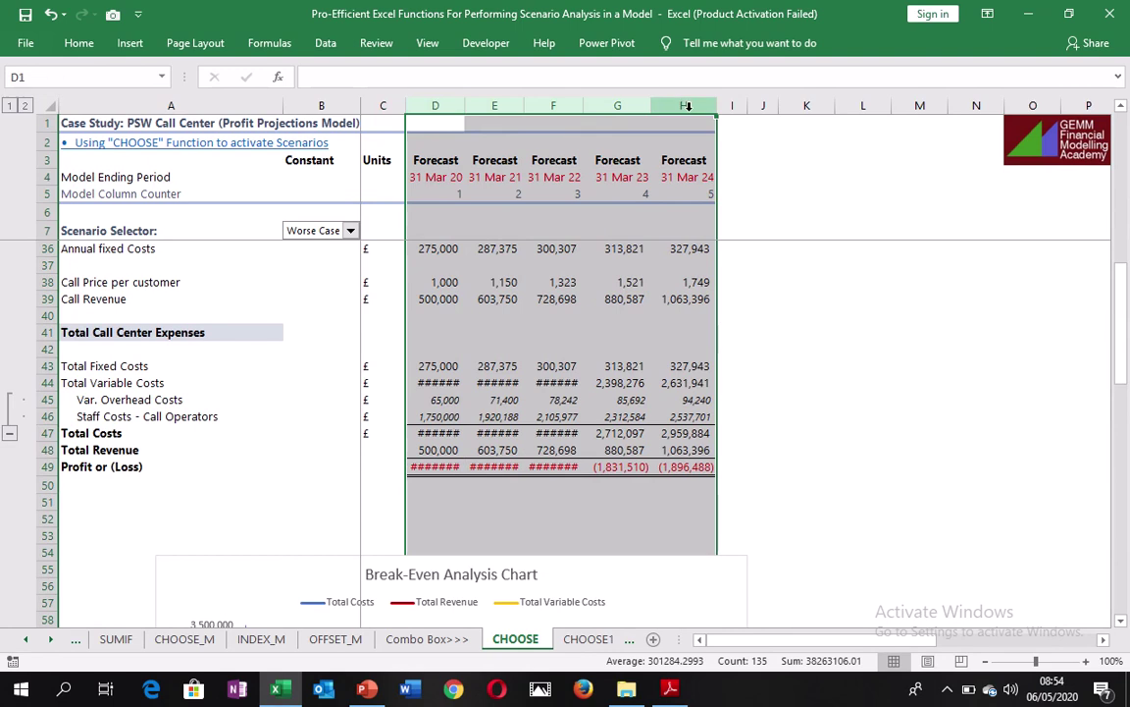
double_click(582, 104)
click(841, 383)
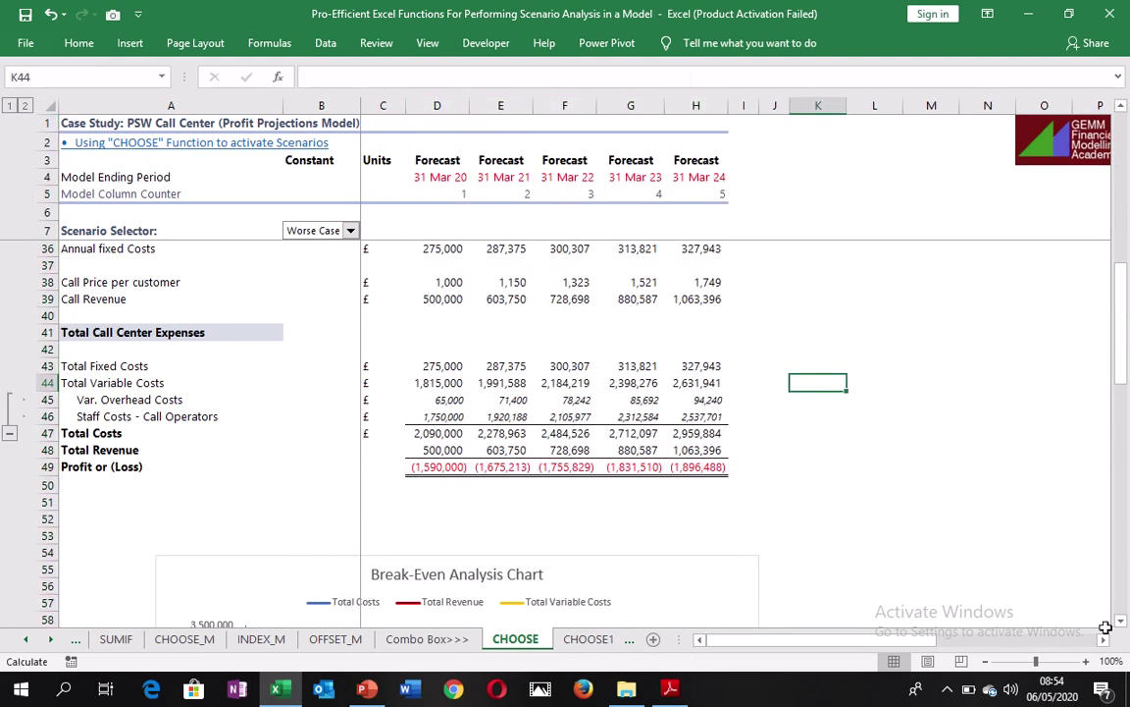
- Switch the Scenario Selector to Best Case, then reopen the list and close it unchanged
click(1121, 622)
click(1121, 623)
click(1121, 622)
click(1121, 622)
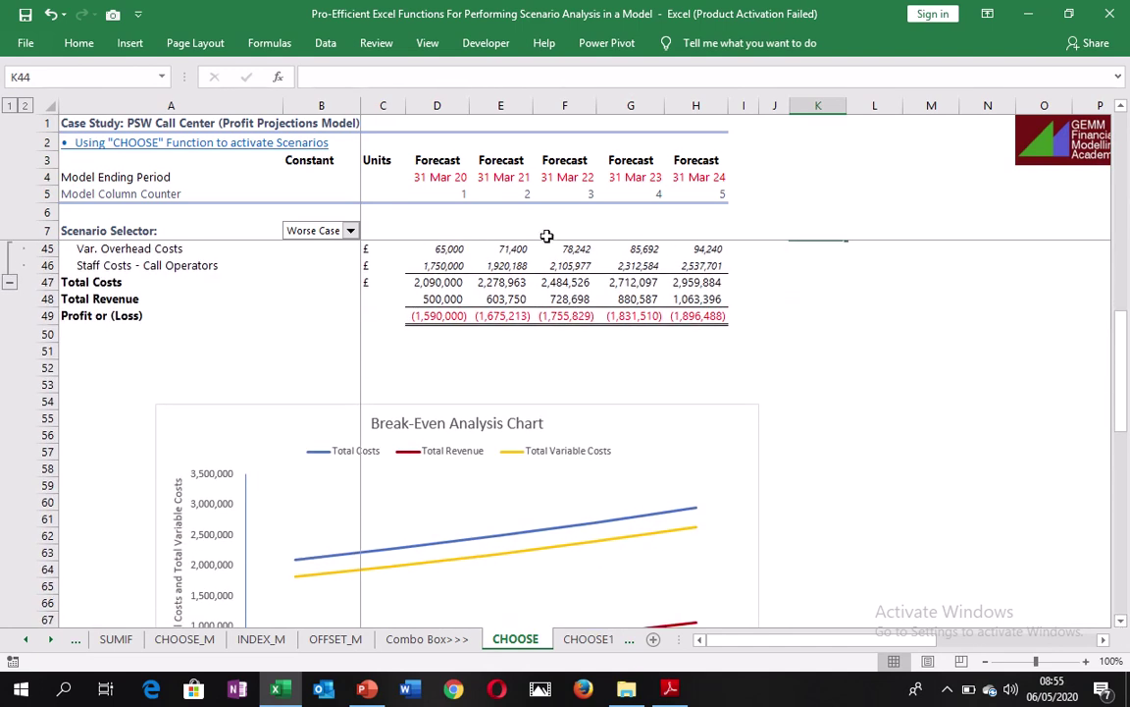
click(350, 231)
click(319, 244)
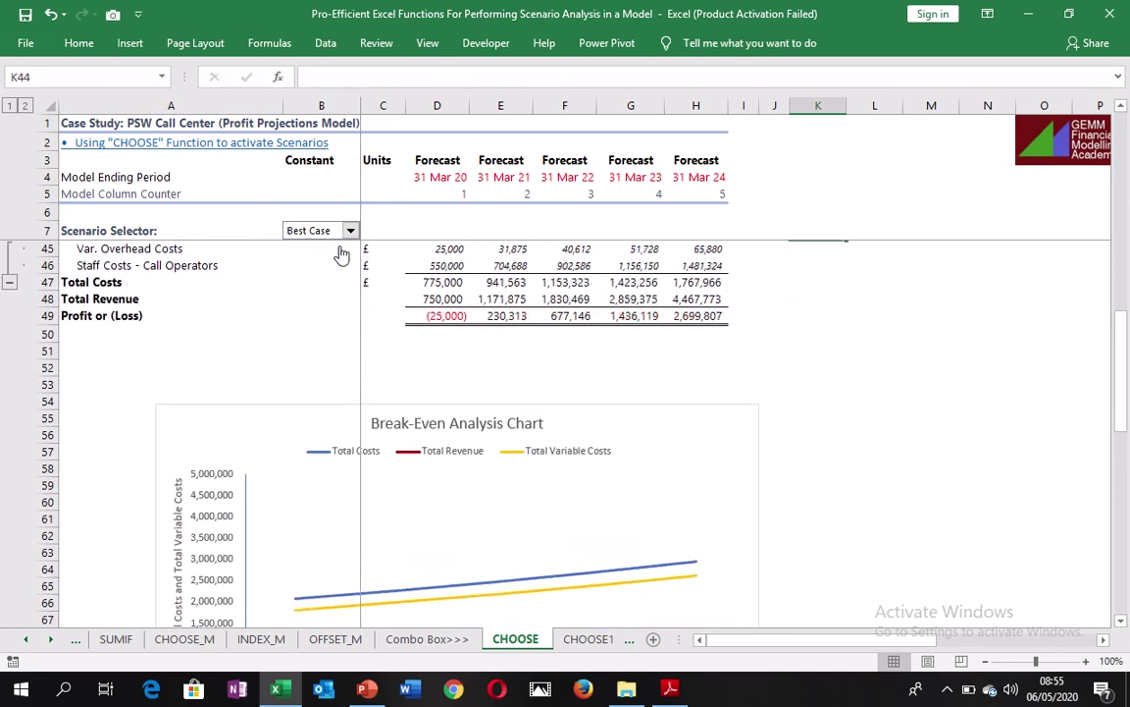
click(351, 229)
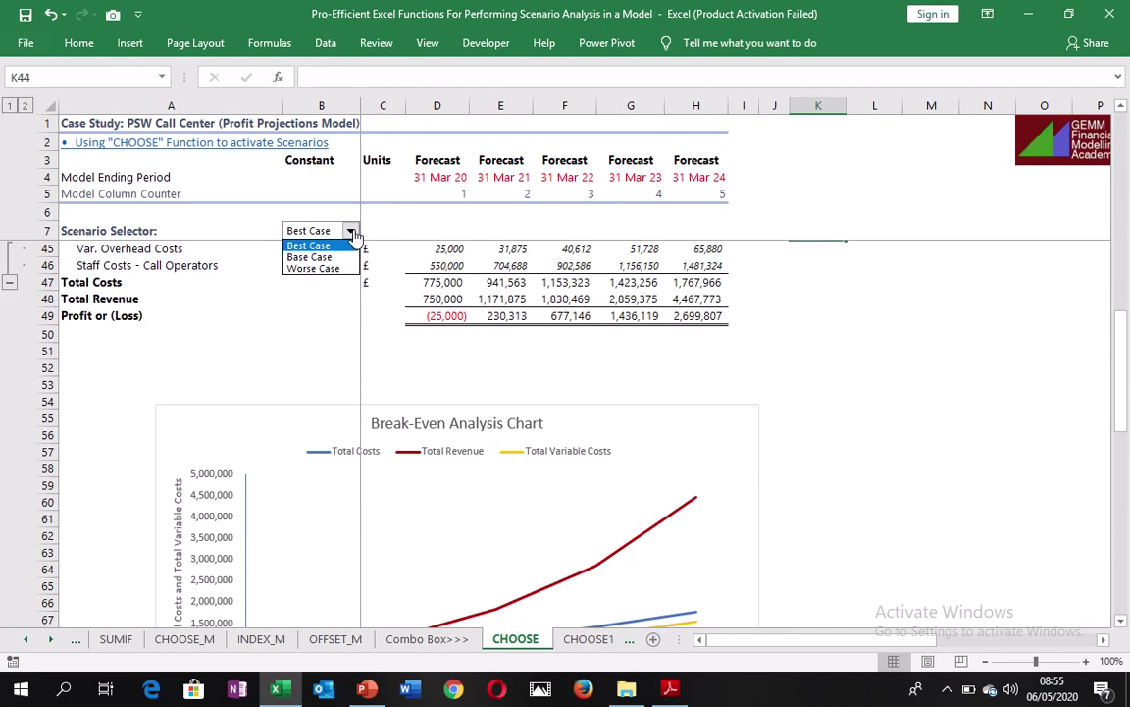
click(1121, 623)
click(1121, 622)
click(1121, 623)
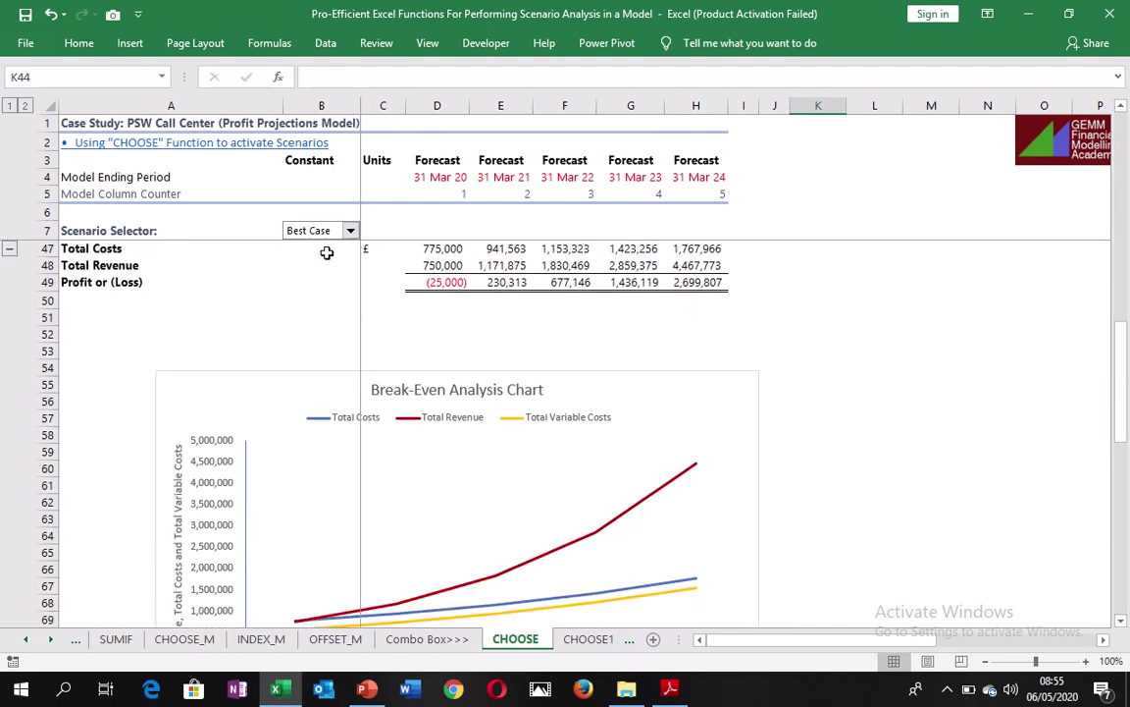
- Set the scenario to Base Case, showing 40 customers per operator, 250,000 fixed costs and 20%
click(351, 231)
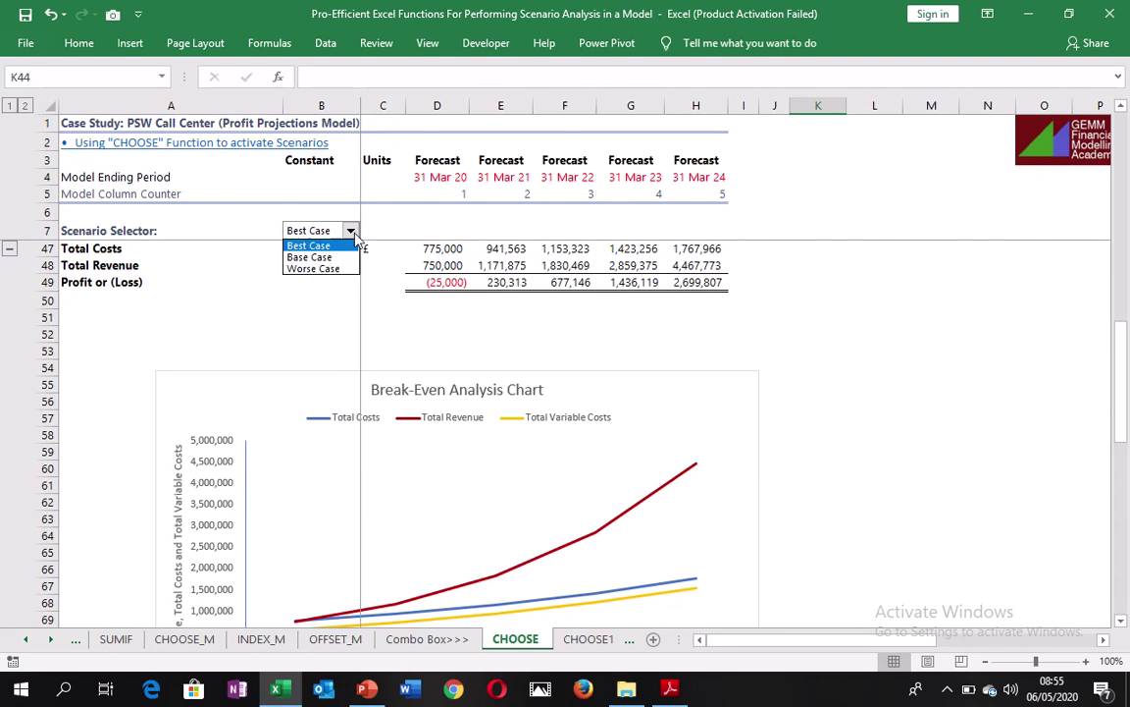
click(306, 256)
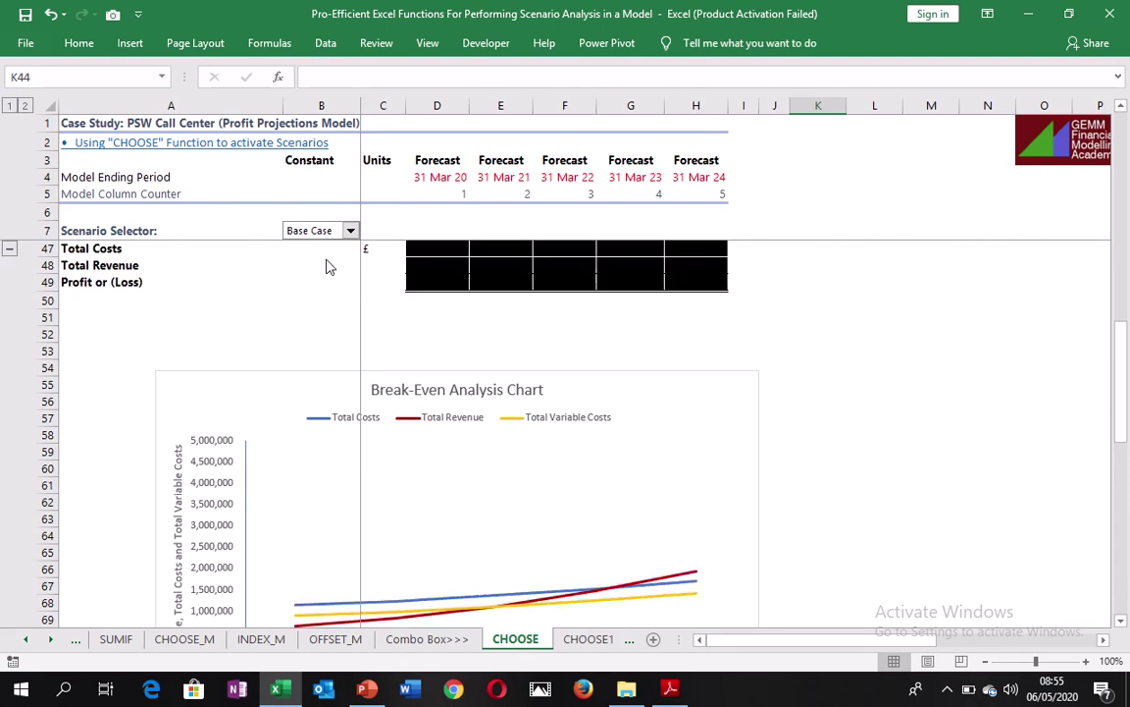
click(895, 351)
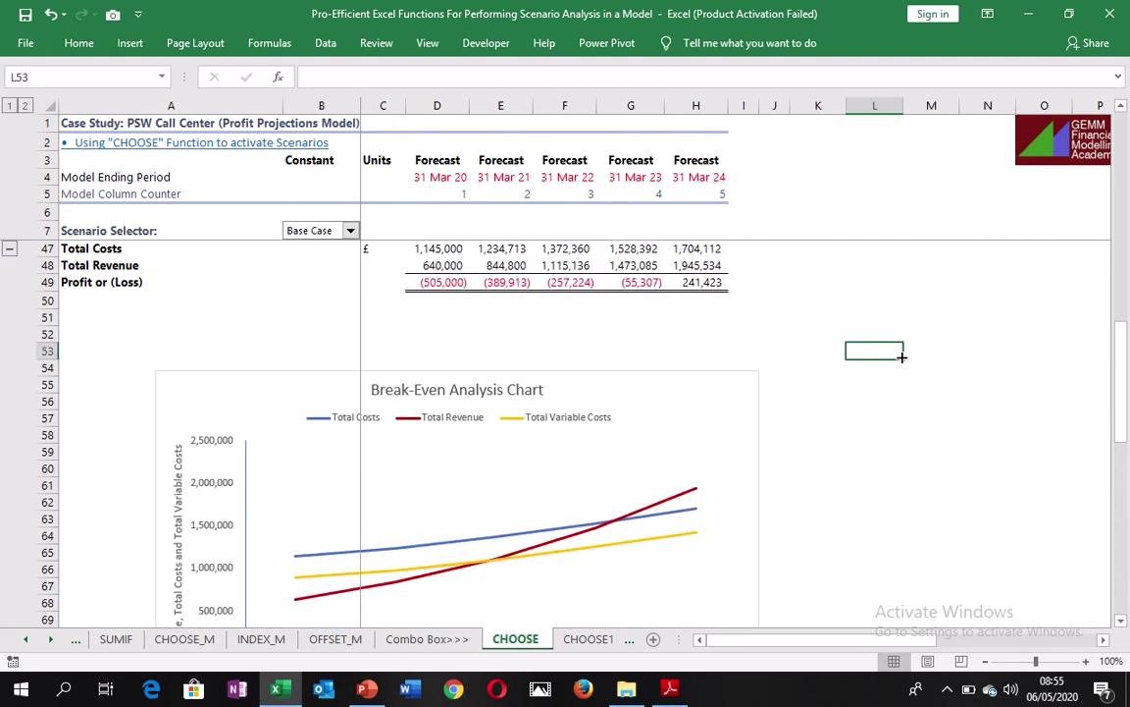
click(1125, 137)
click(1125, 134)
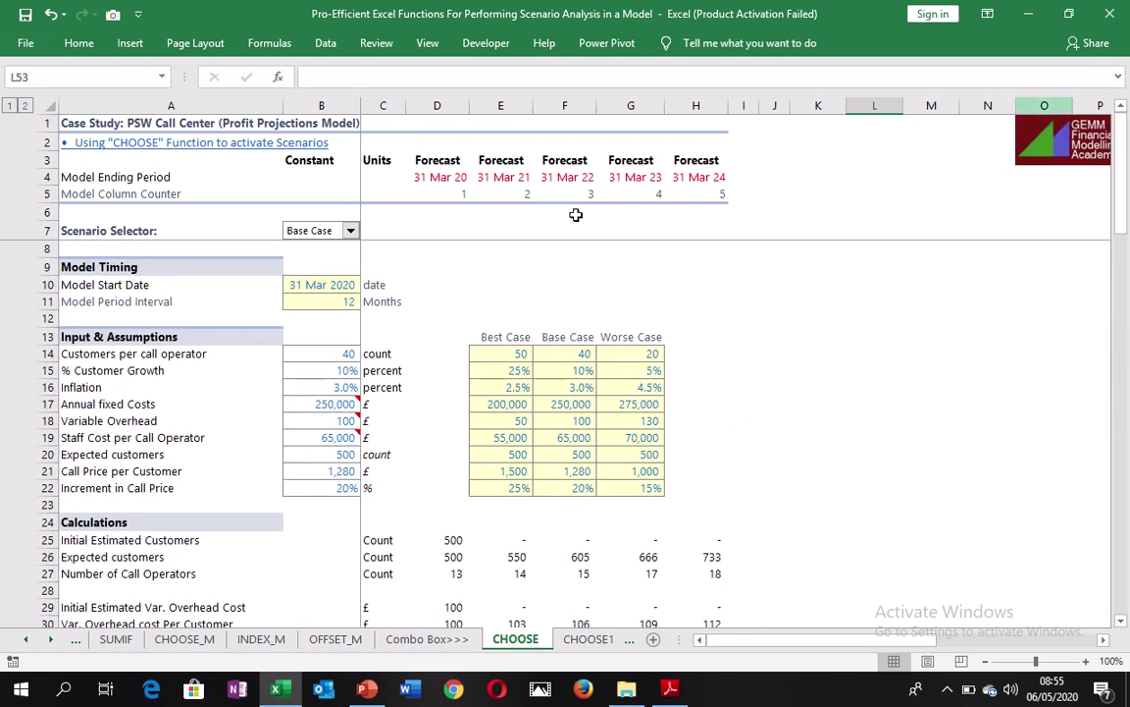
click(482, 225)
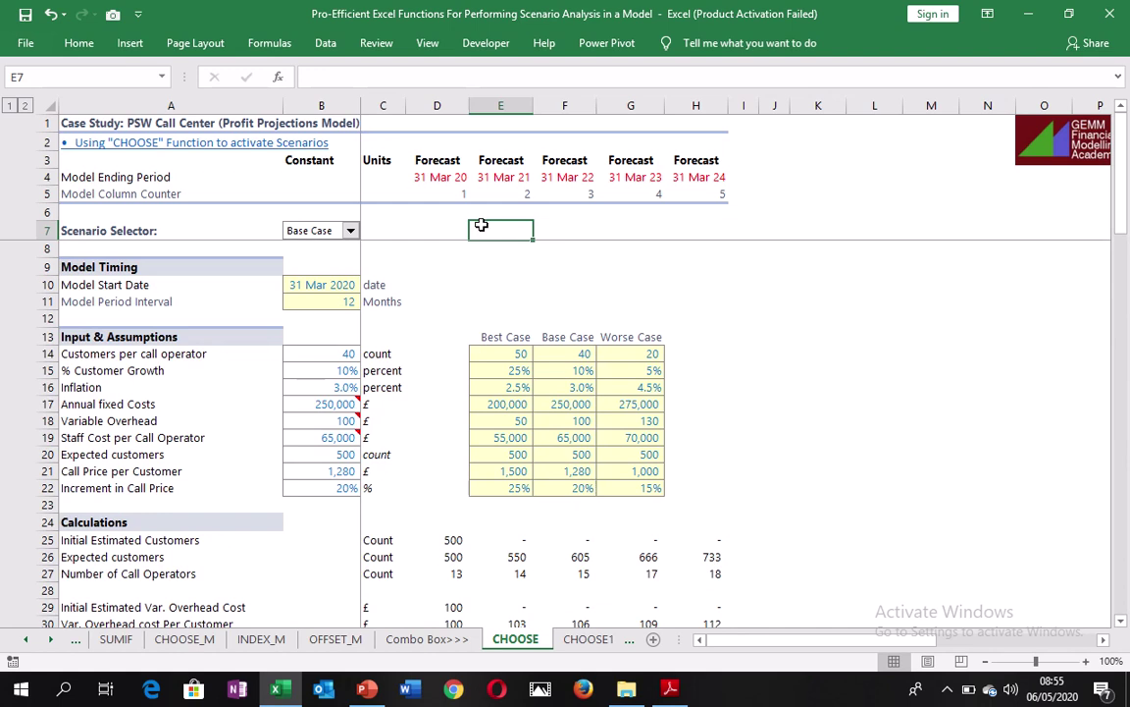